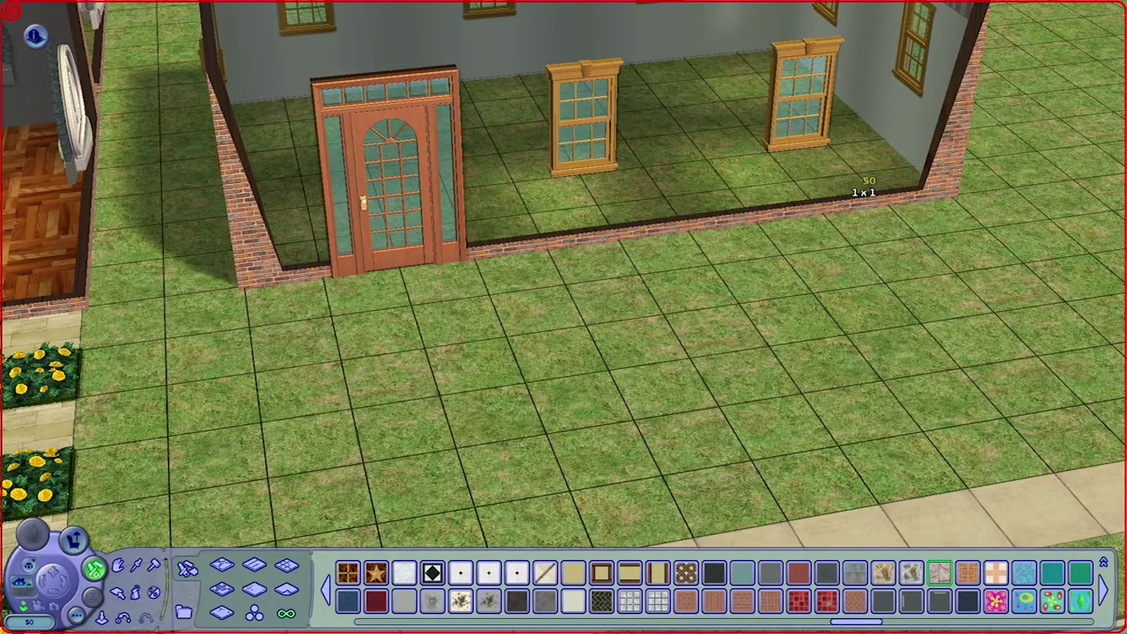
Lay a two-tile-wide irregular stone path leading from the house's front door toward the sidewalk
key("Right")
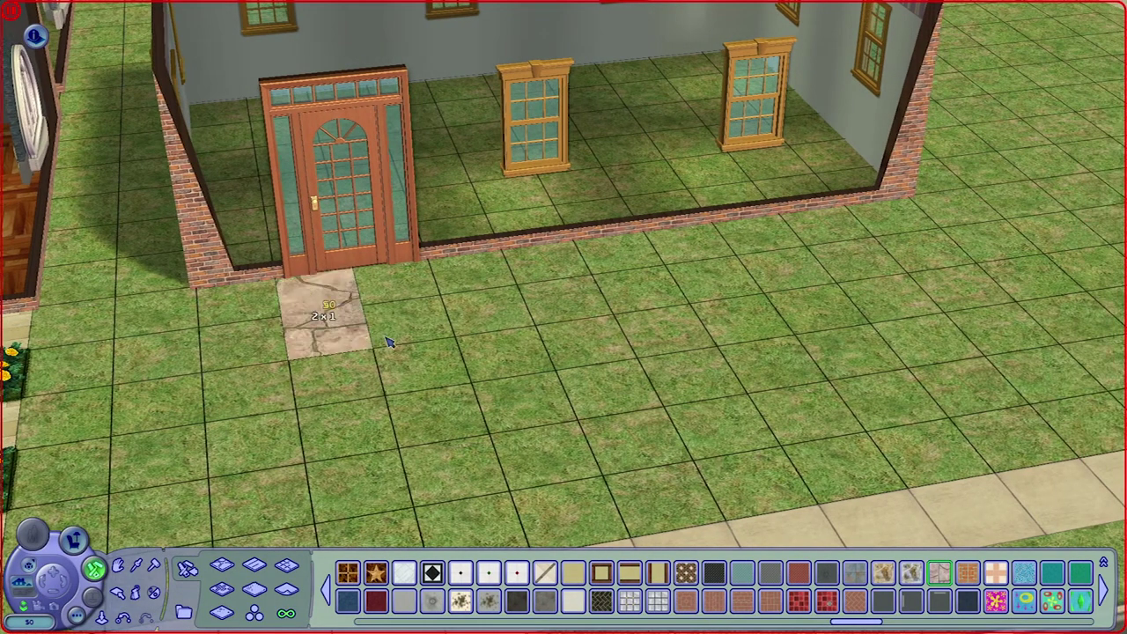
left_click_drag(390, 343, 499, 543)
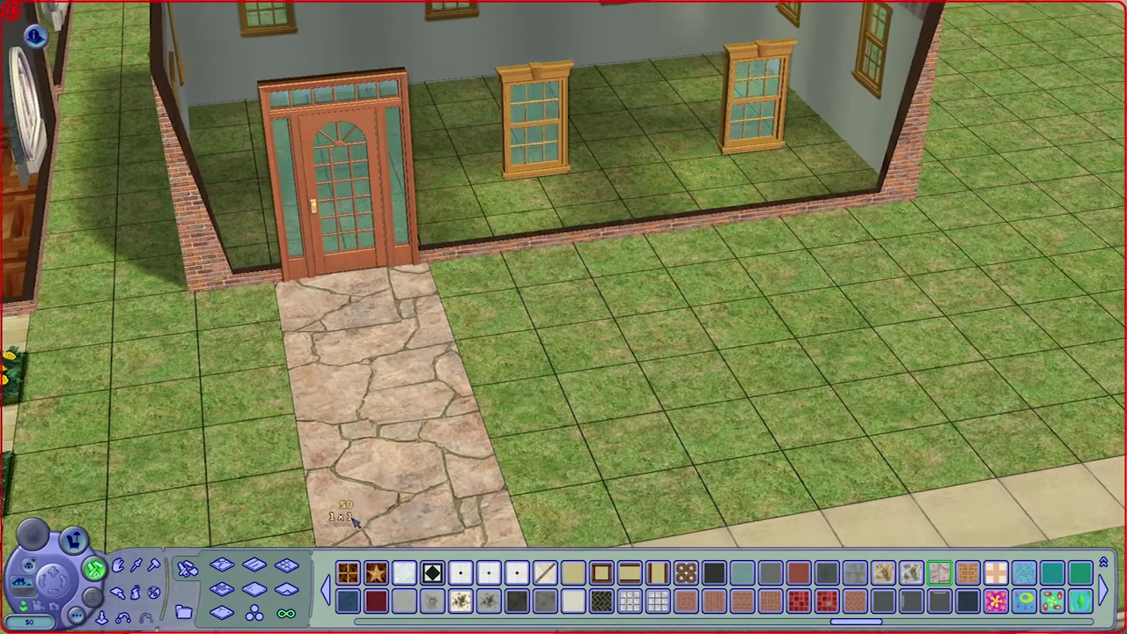
Fill the entire floor of the room with Fine Bowling Wood flooring
left_click(254, 564)
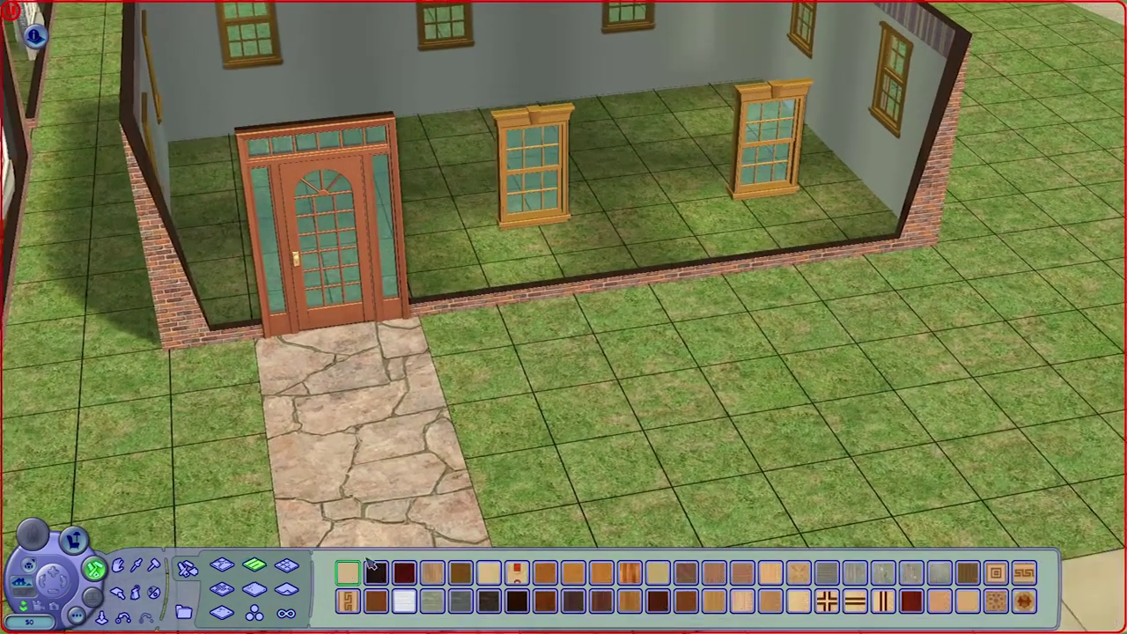
left_click(604, 575)
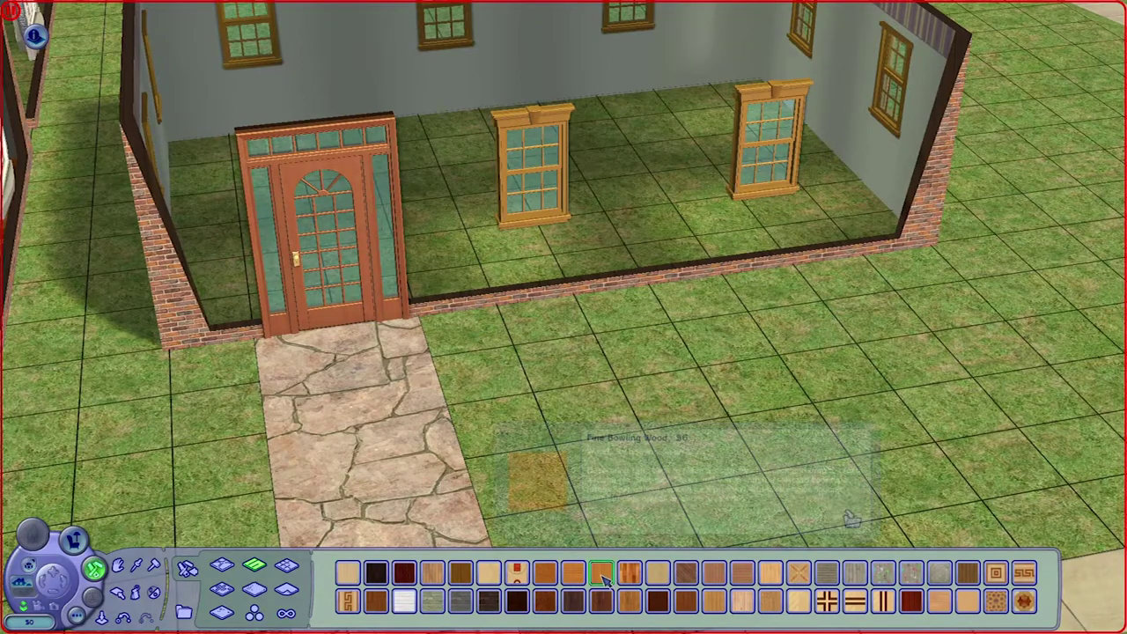
left_click(486, 247, "shift")
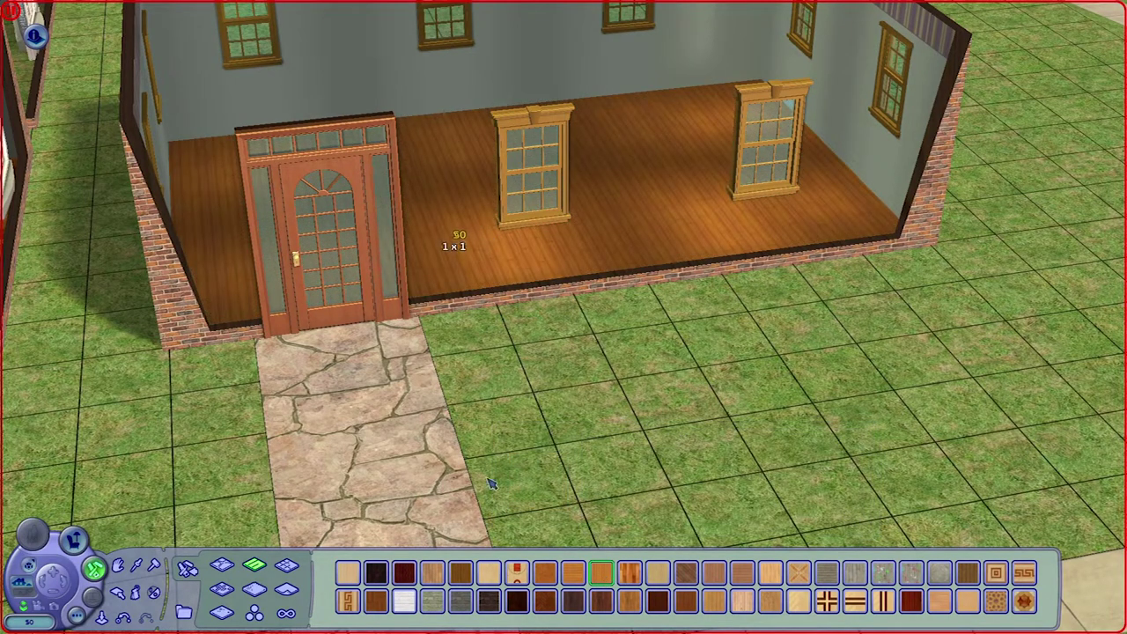
Erase the wood flooring from the whole room in one rectangular area
scroll(265, 229, "up", 2)
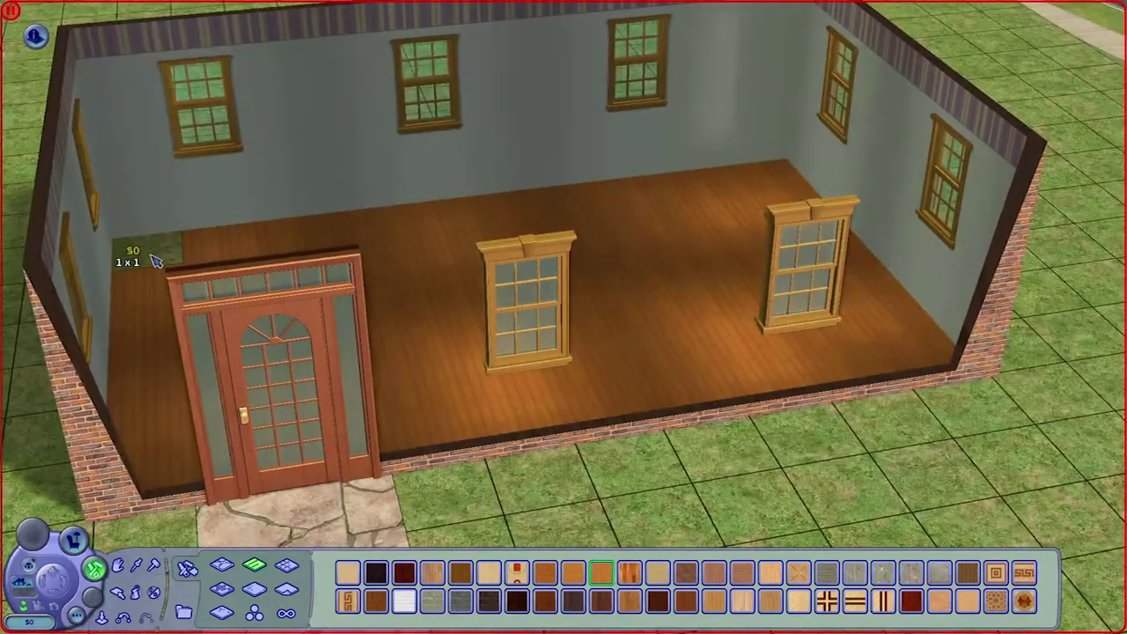
left_click_drag(151, 256, 916, 358)
key("Down")
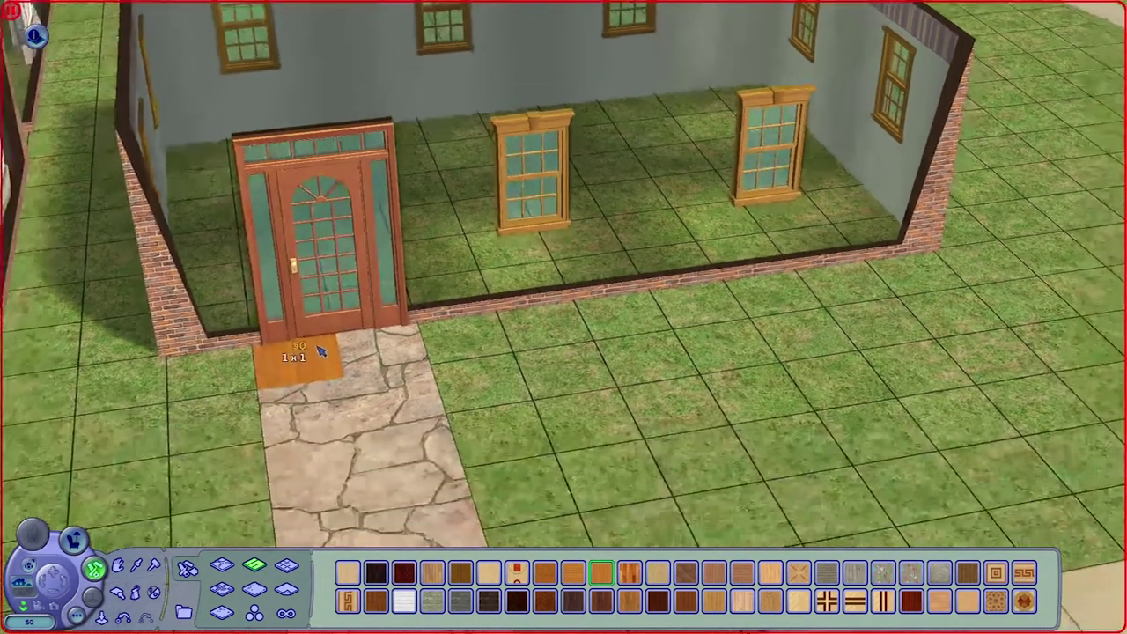
Try erasing the stone path outside the front door section by section, and undo the erasing
left_click_drag(295, 351, 481, 604)
key("Down")
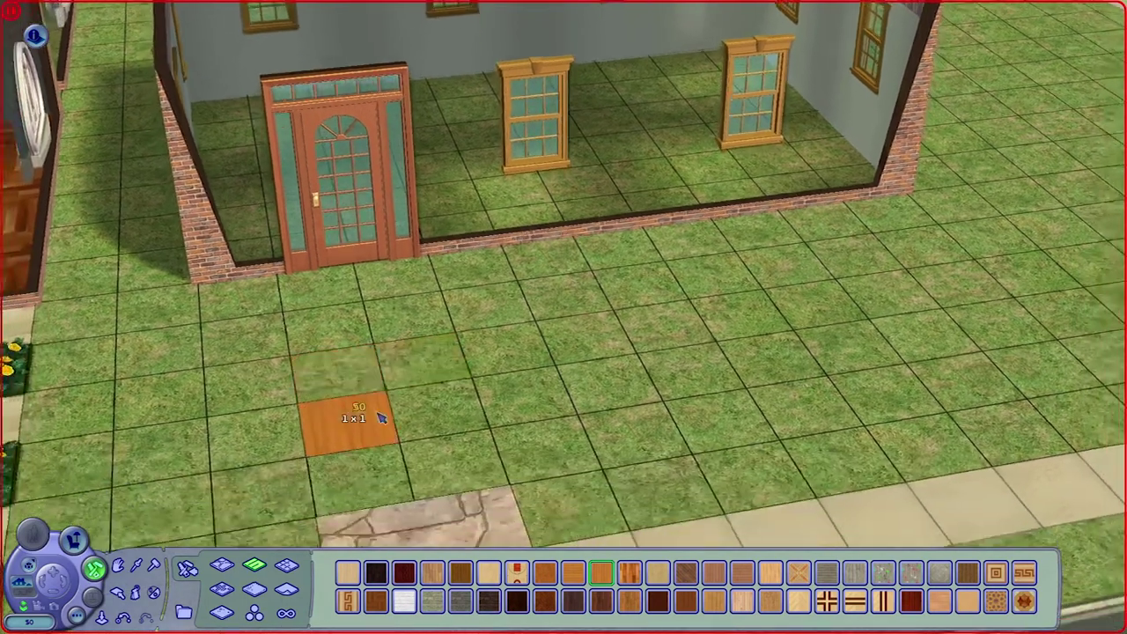
left_click_drag(339, 458, 493, 443)
key("Up")
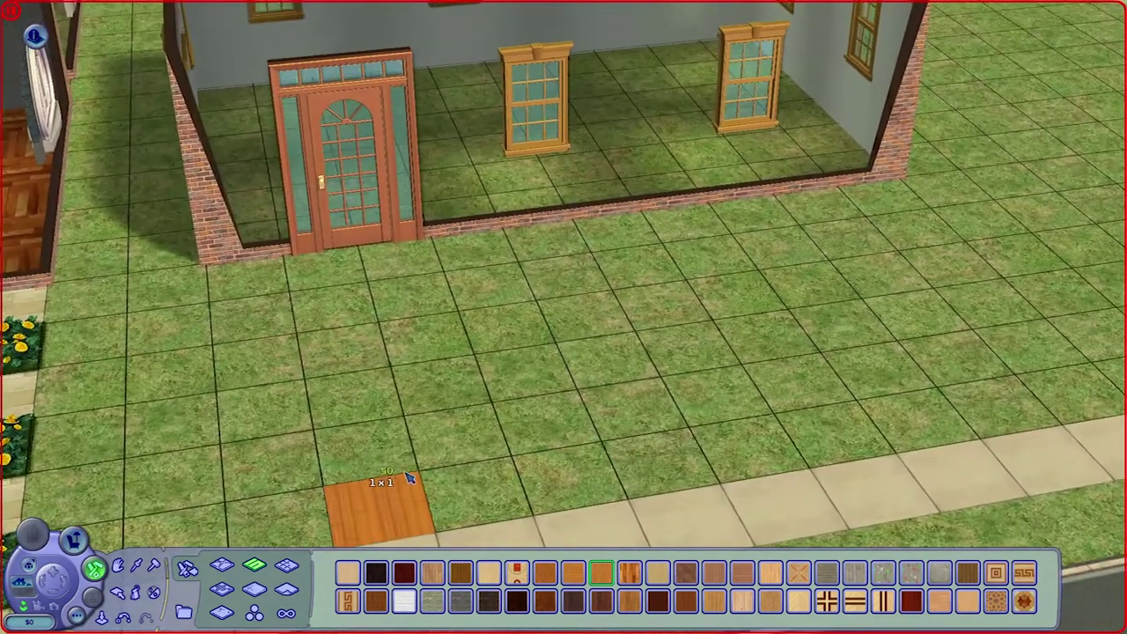
key("ctrl+z")
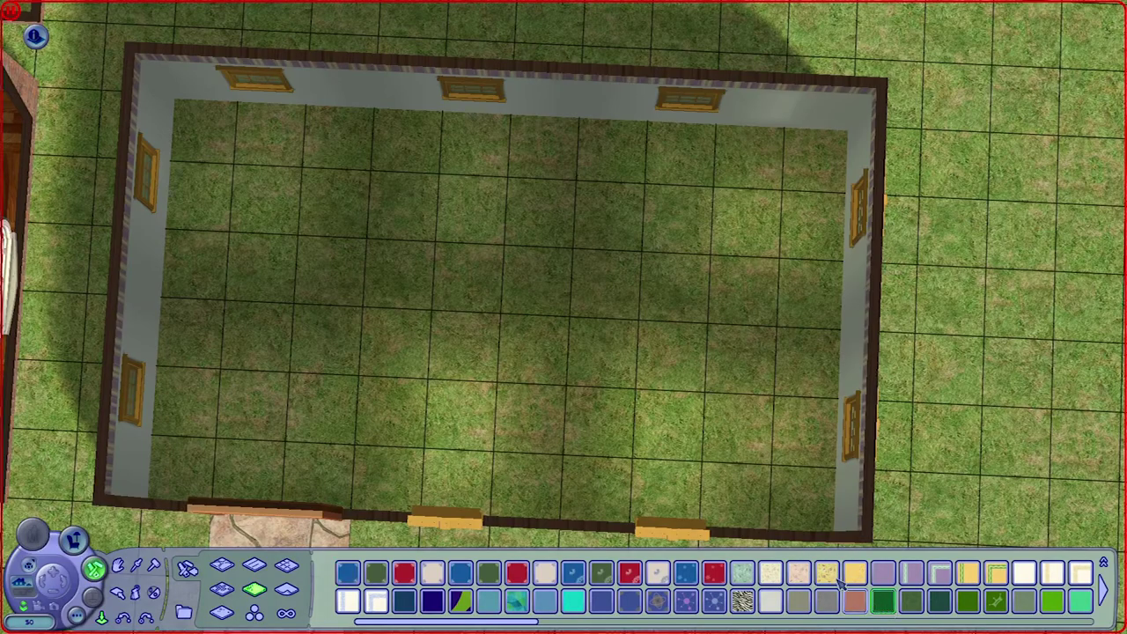
Place dark green carpet on every other floor tile across the room, in a checkerboard pattern
left_click(271, 135)
left_click(334, 202)
left_click(264, 269)
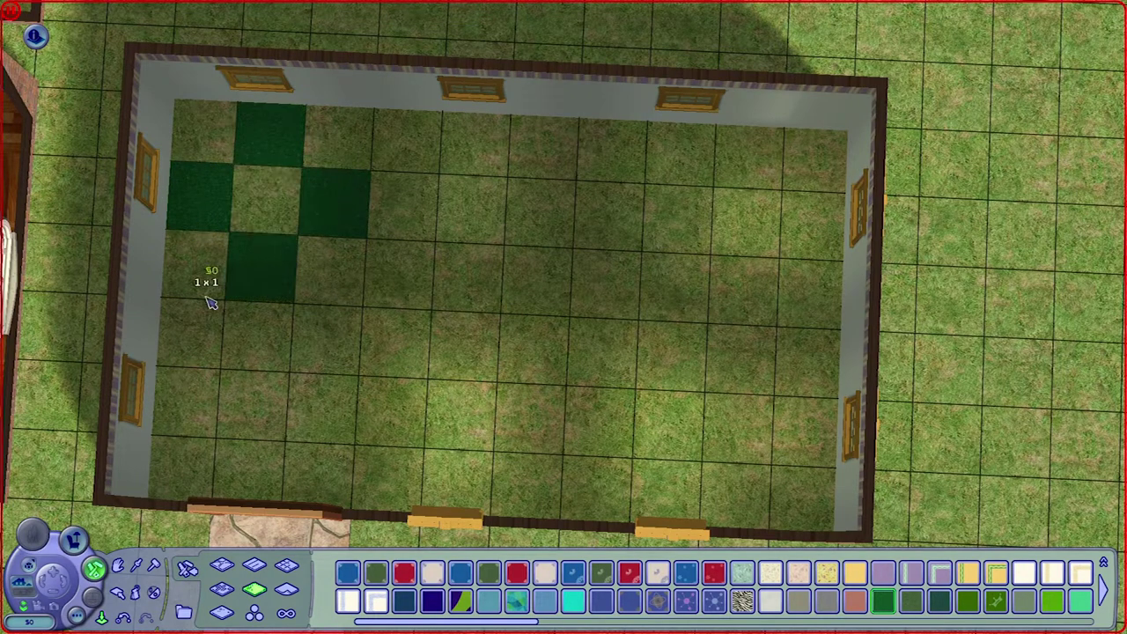
left_click(191, 333)
left_click(325, 335)
left_click(253, 409)
left_click(186, 473)
left_click(321, 474)
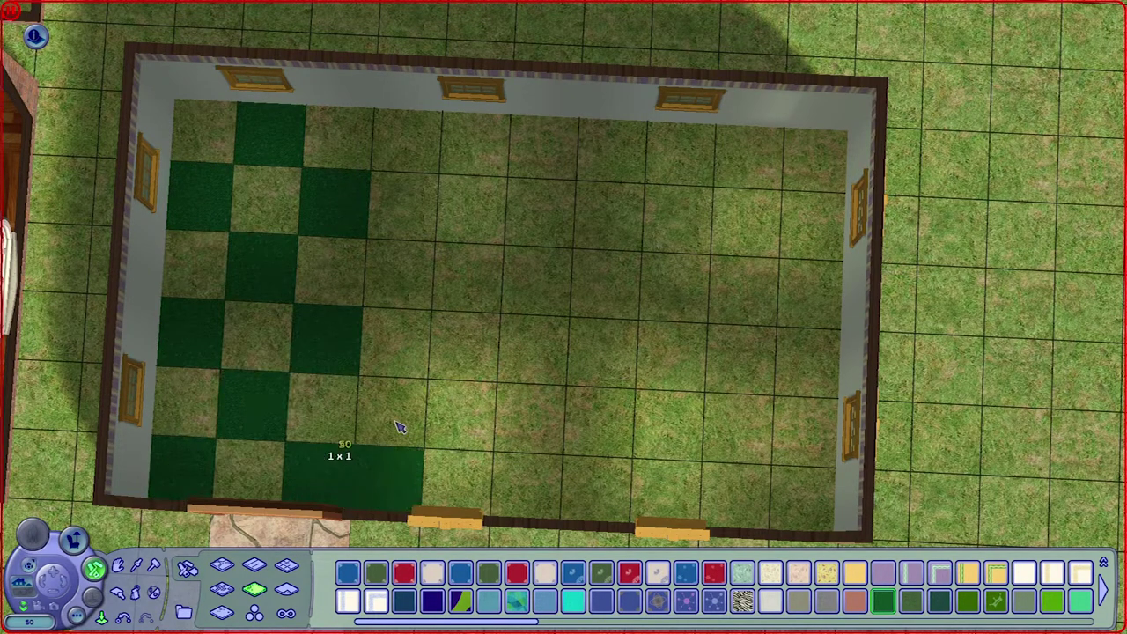
left_click(394, 407)
left_click(460, 475)
left_click(464, 347)
left_click(396, 277)
left_click(472, 207)
left_click(407, 141)
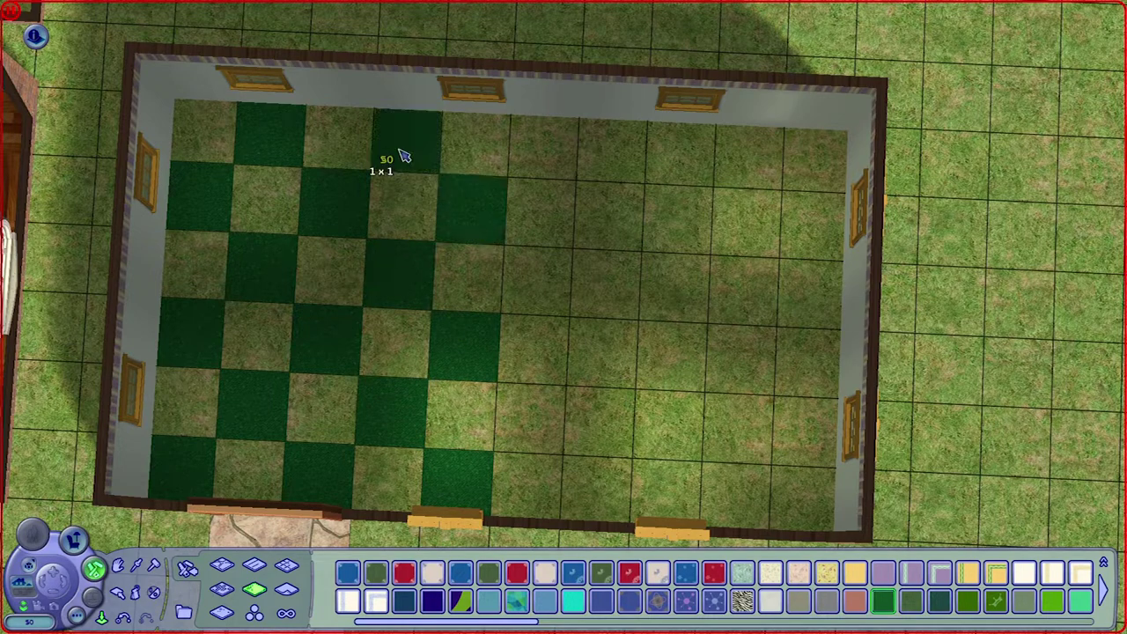
left_click(544, 146)
left_click(608, 216)
left_click(551, 274)
left_click(601, 352)
left_click(532, 419)
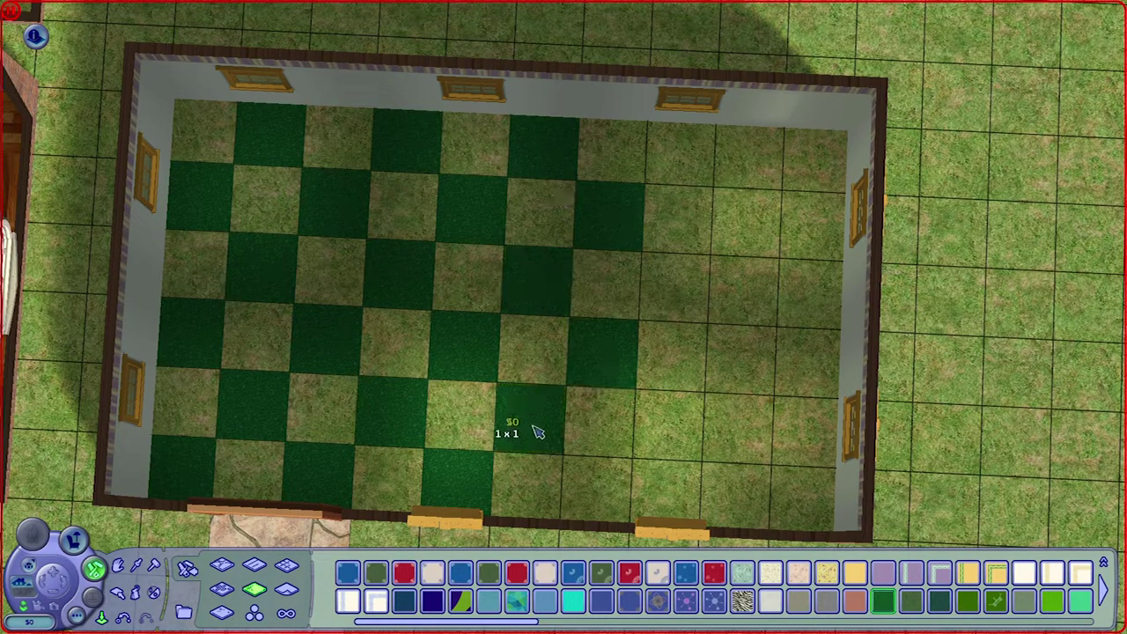
left_click(595, 487)
left_click(667, 424)
left_click(738, 493)
left_click(804, 429)
left_click(742, 359)
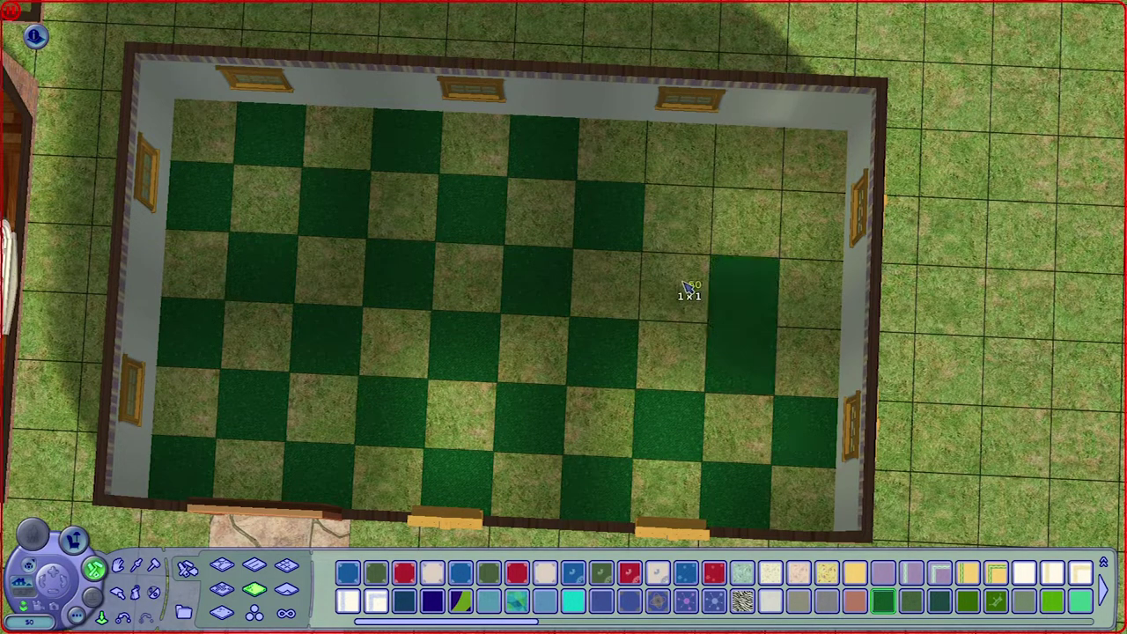
left_click(676, 291)
left_click(809, 291)
left_click(747, 220)
left_click(702, 176)
left_click(824, 166)
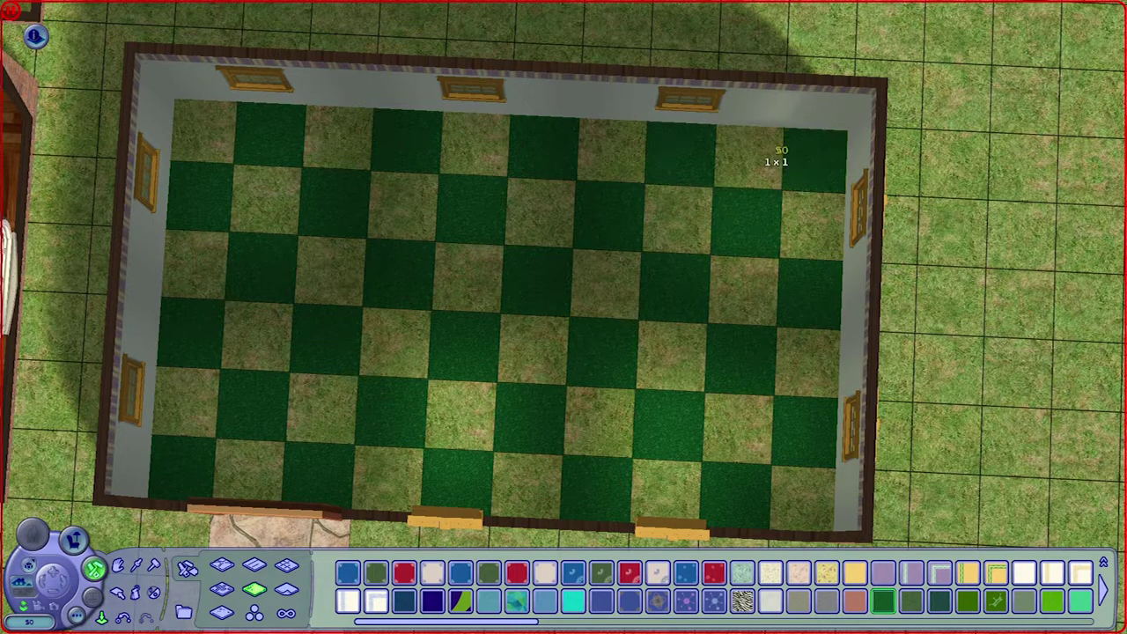
Fill the empty squares of the checkerboard with Carpet of the Country with Provence Blue
left_click(548, 606)
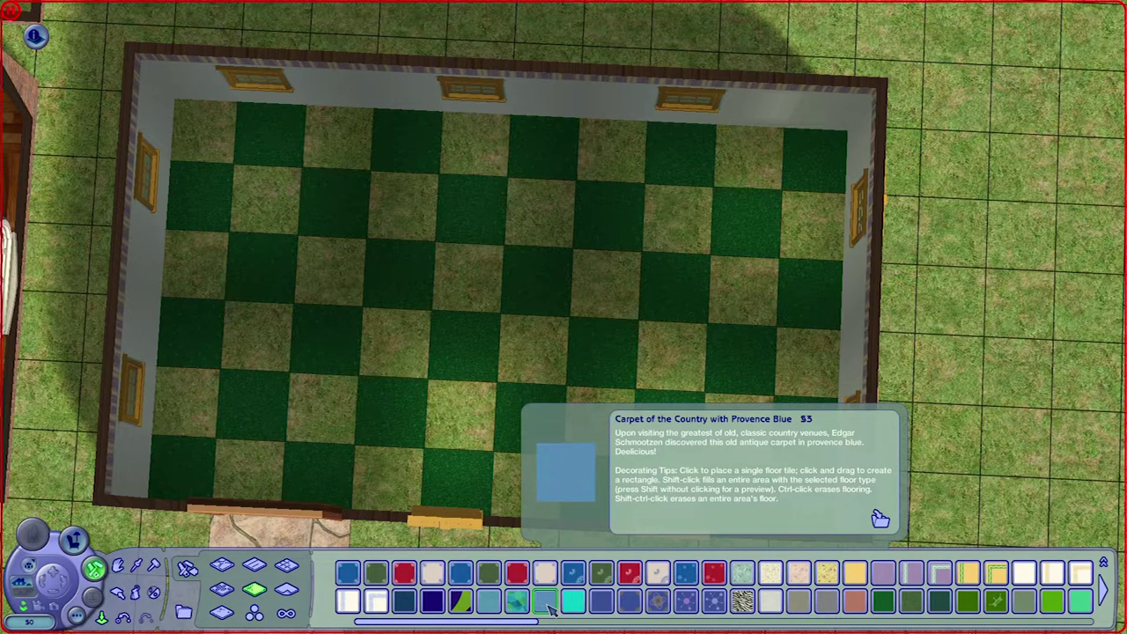
left_click(245, 468)
left_click(201, 421)
left_click(253, 334)
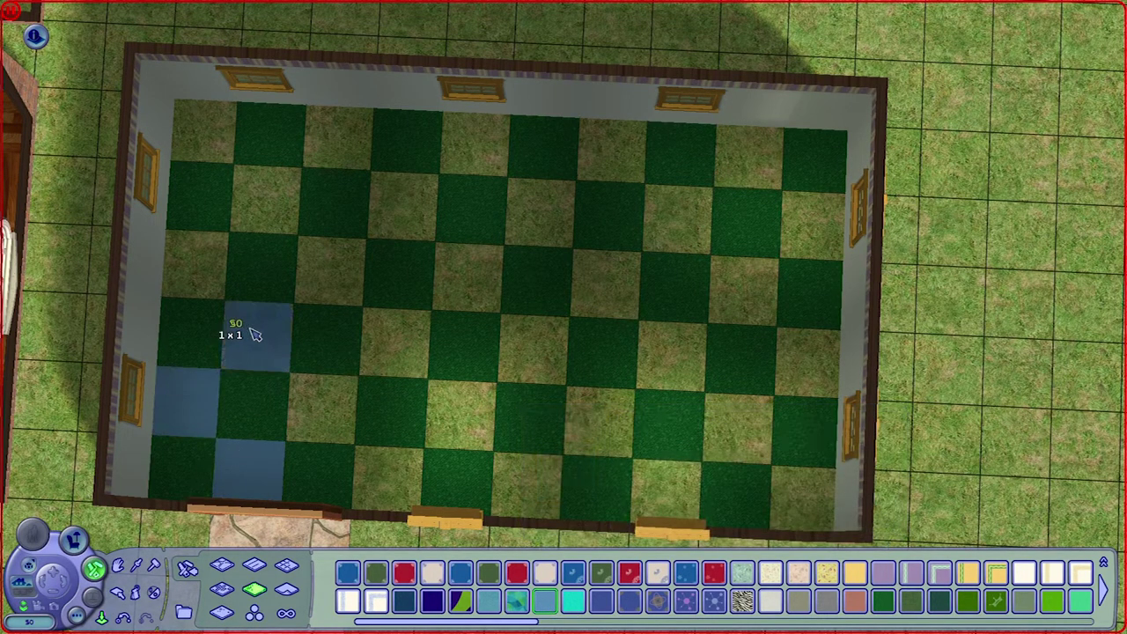
left_click(212, 250)
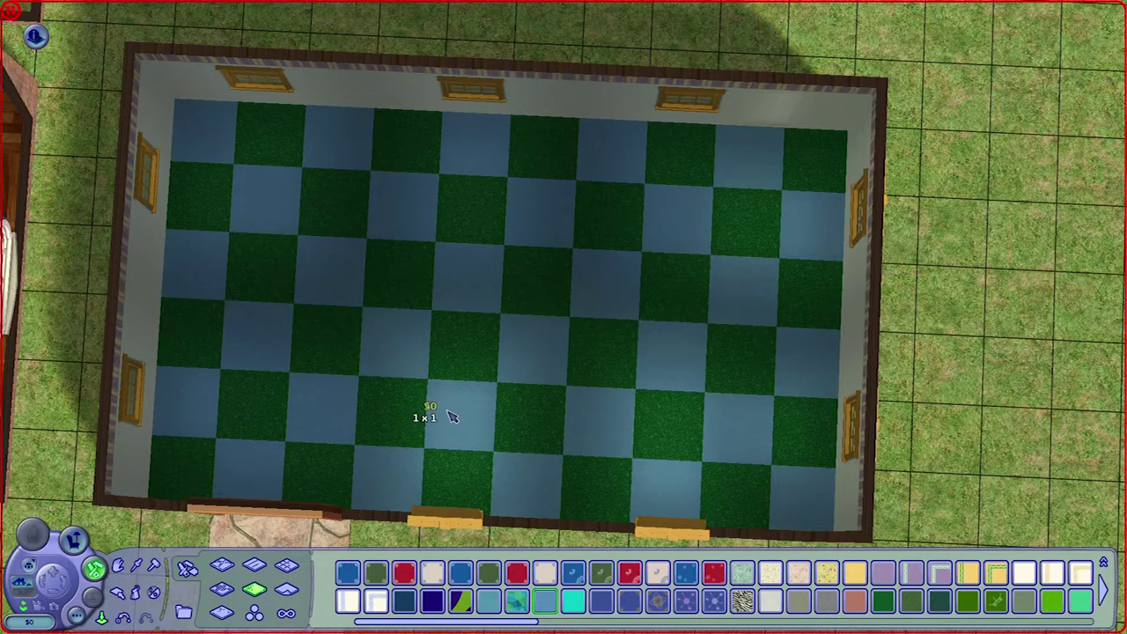
Erase the carpet from the room's right half, a 6 x 5 area, and lay Marvelous Marble in Black quarter tiles there as diamonds
key("Right")
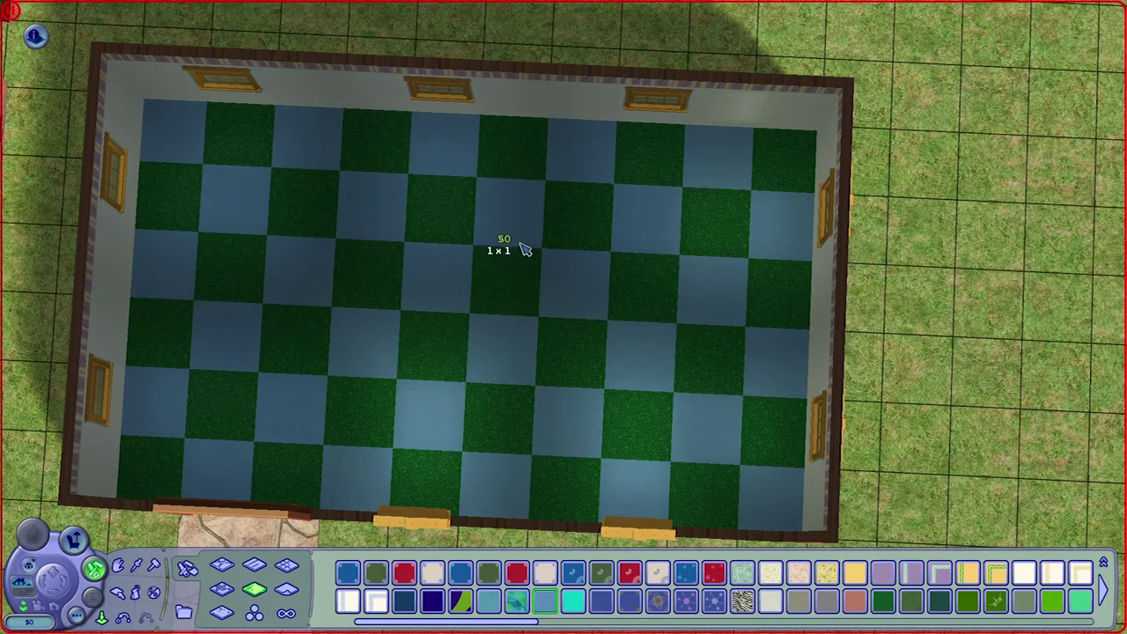
left_click_drag(528, 149, 773, 525)
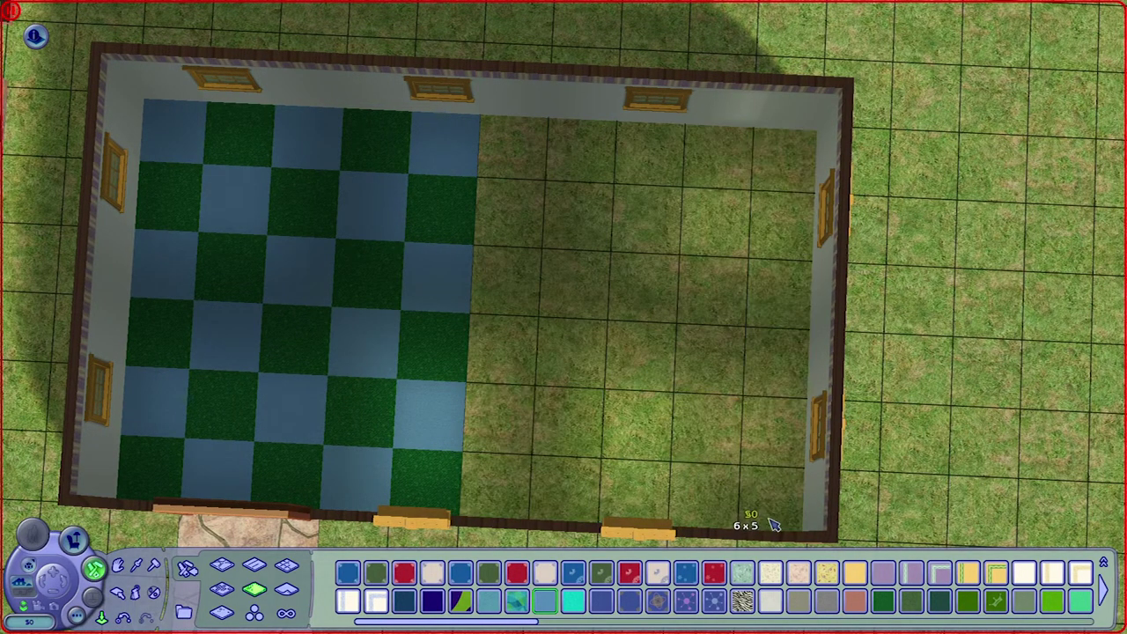
left_click(225, 566)
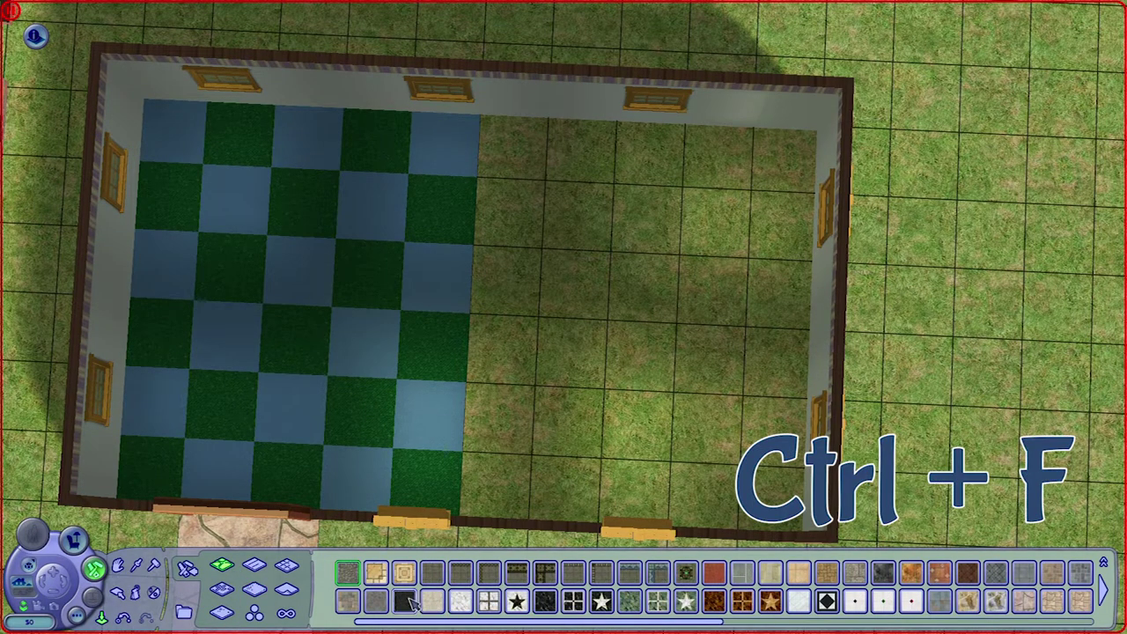
left_click(546, 602)
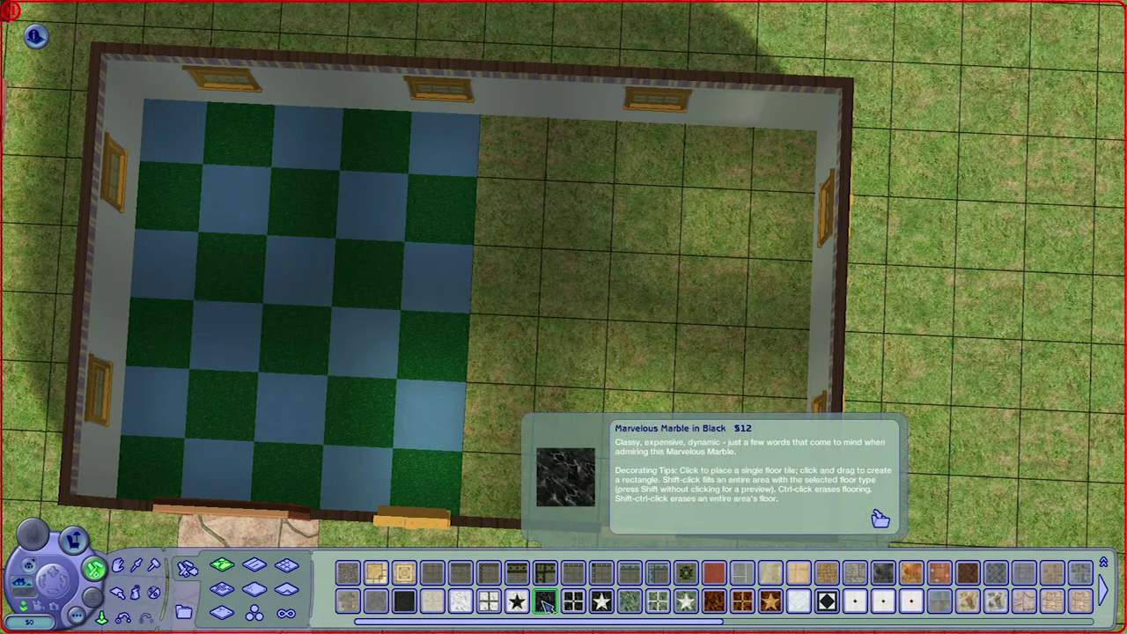
left_click(519, 146)
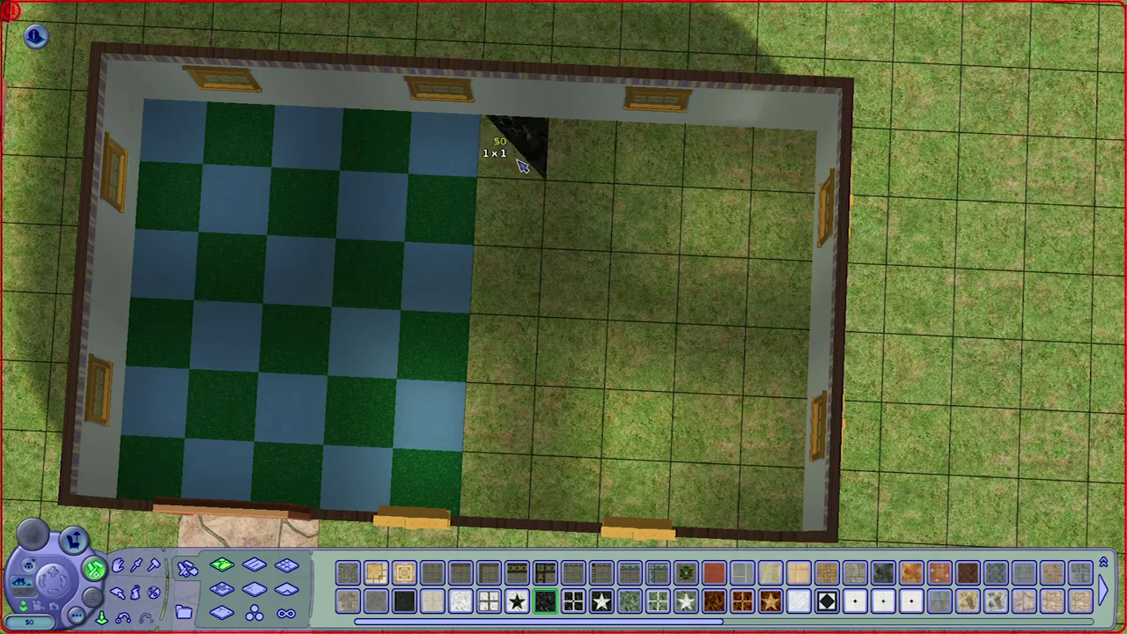
left_click(508, 237)
left_click(509, 275)
left_click(504, 303)
left_click(504, 338)
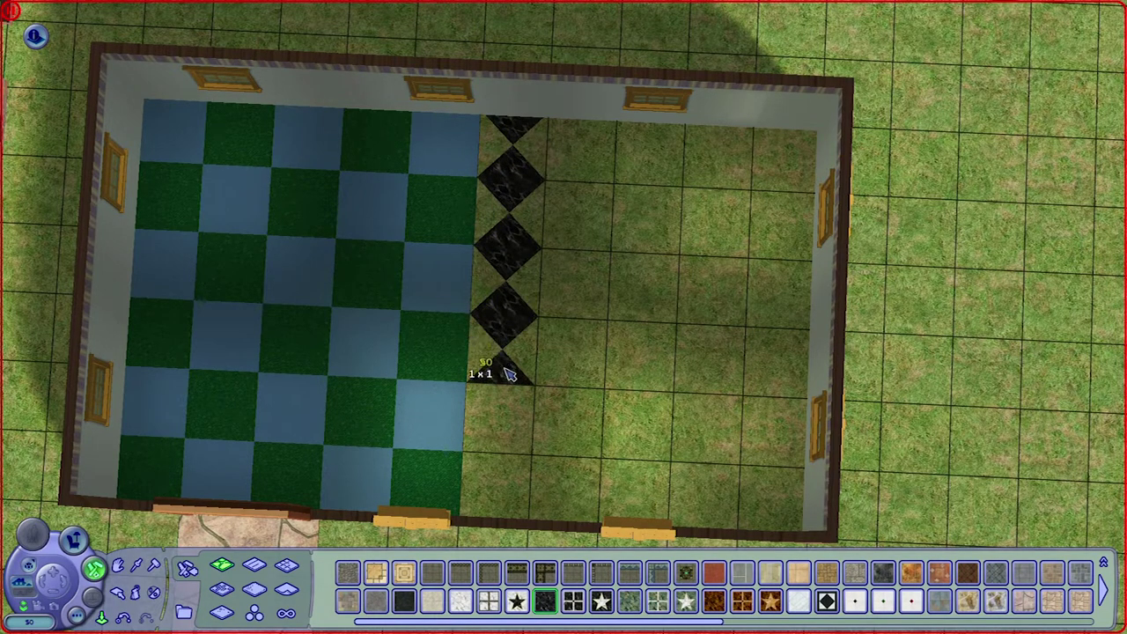
left_click(506, 379)
left_click(499, 449)
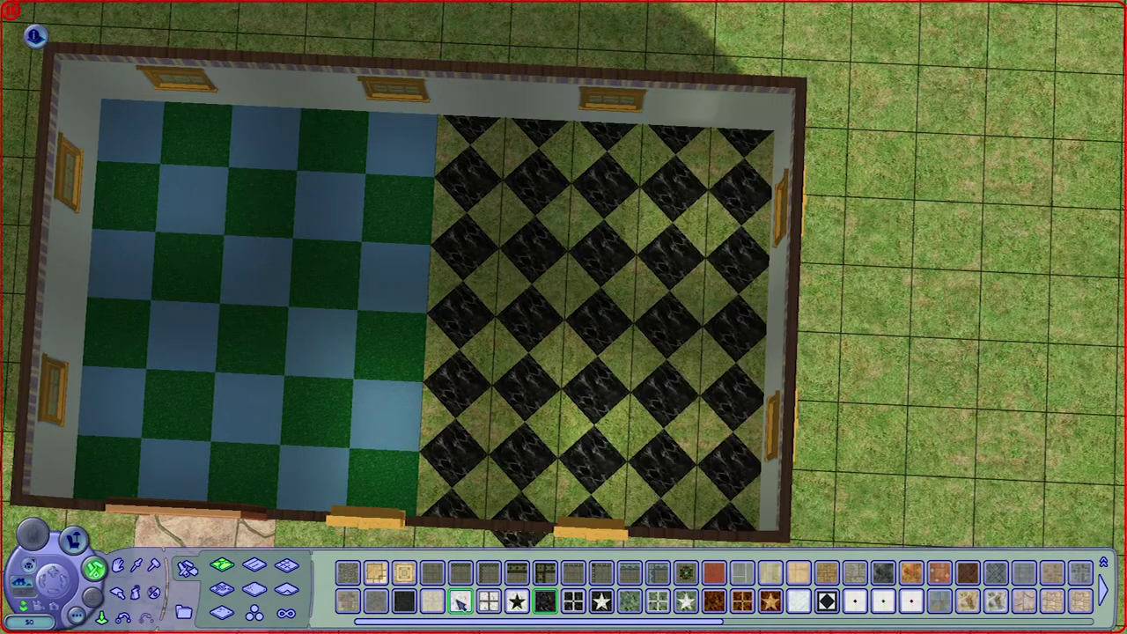
Fill the gaps between the black marble diamonds with quarter tiles of Marvelous Marble in White
left_click(461, 602)
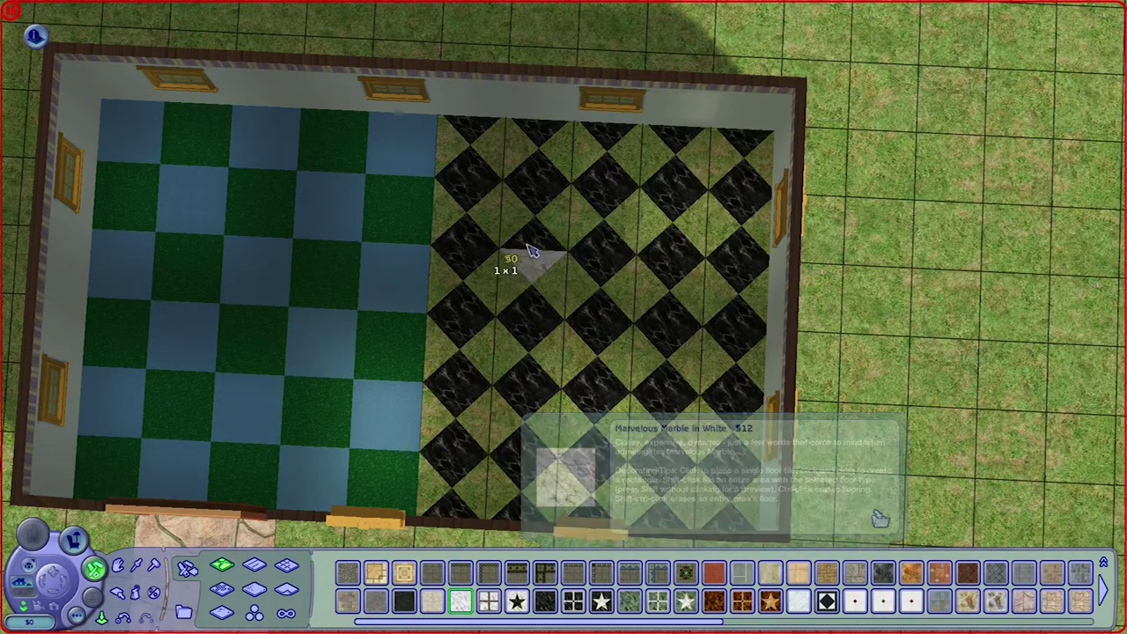
left_click(561, 152)
left_click(595, 154)
left_click(634, 156)
left_click(659, 158)
left_click(697, 159)
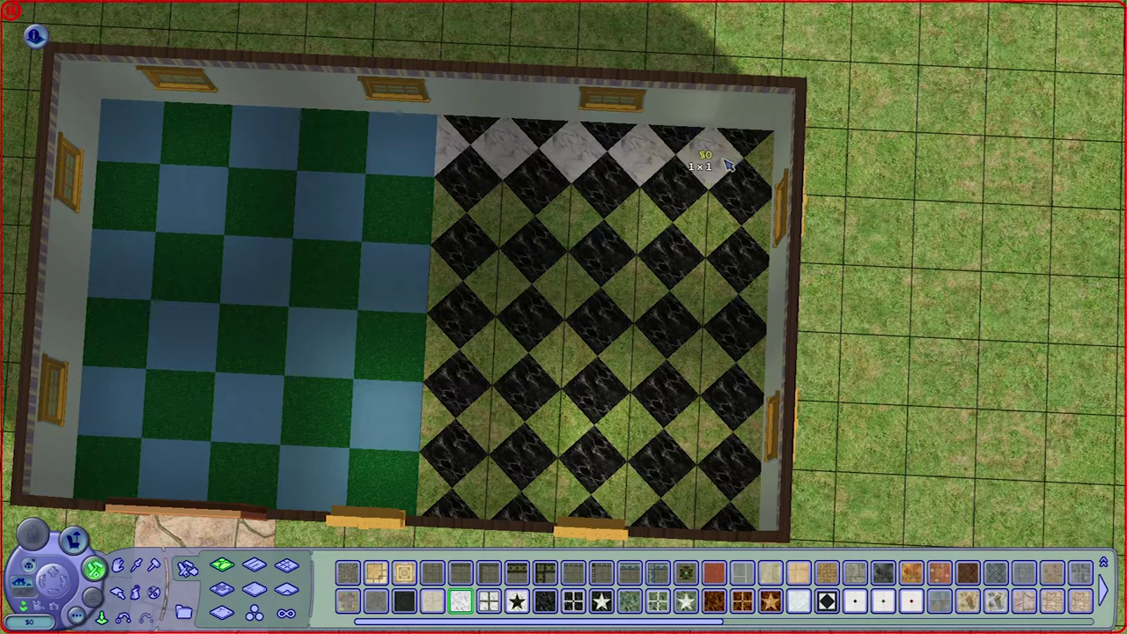
left_click(727, 163)
left_click(757, 164)
left_click(757, 222)
left_click(715, 226)
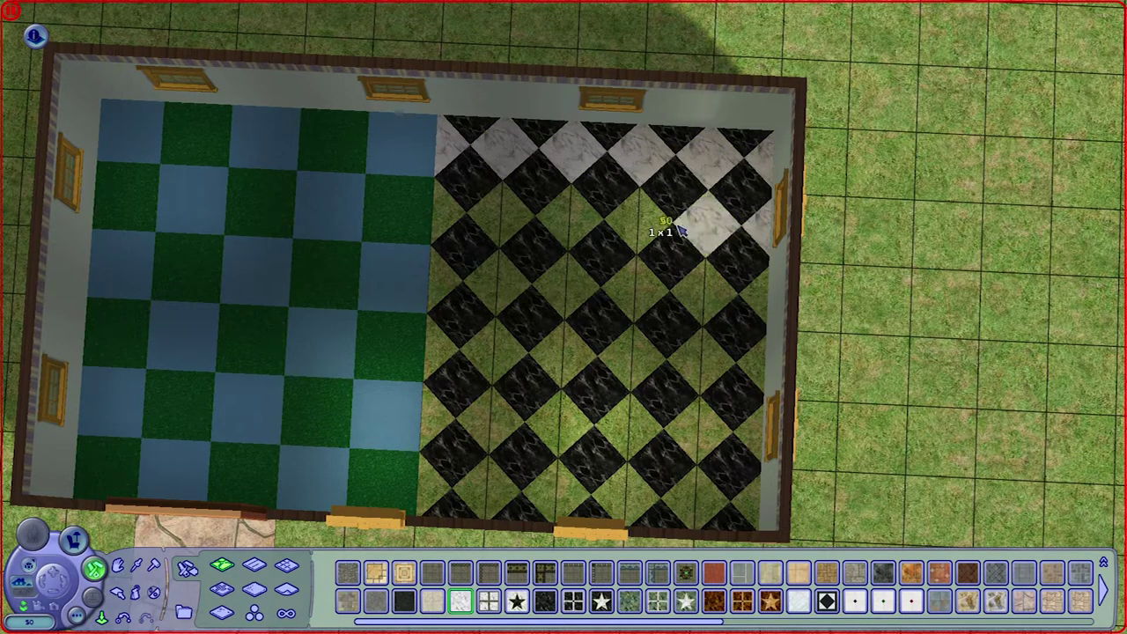
left_click(638, 220)
left_click(573, 225)
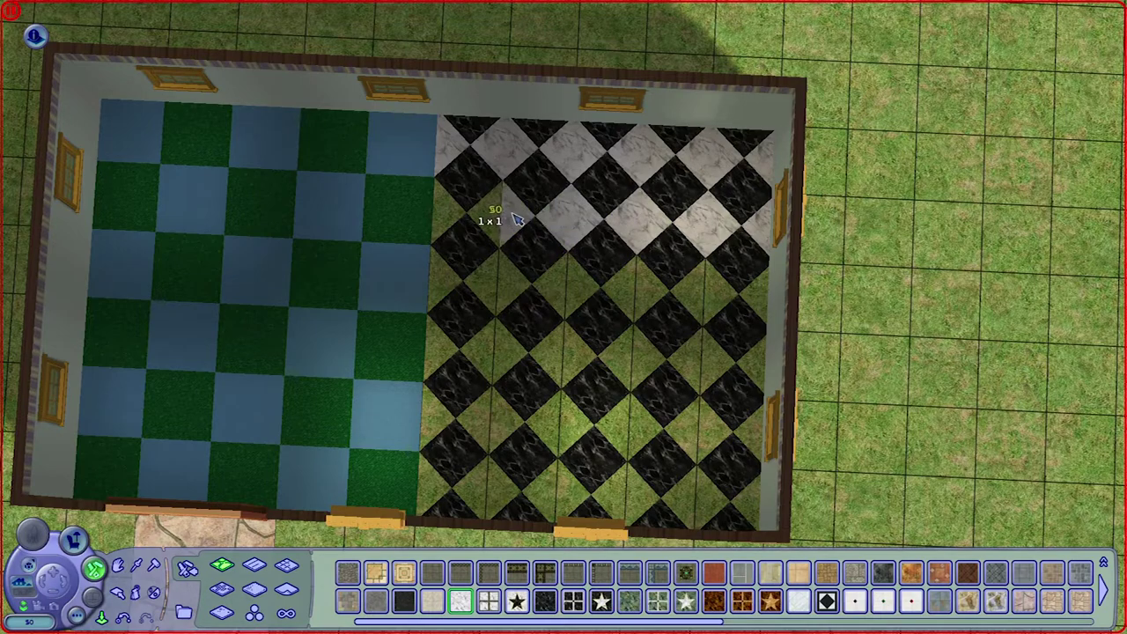
left_click(480, 219)
left_click(440, 216)
left_click(431, 282)
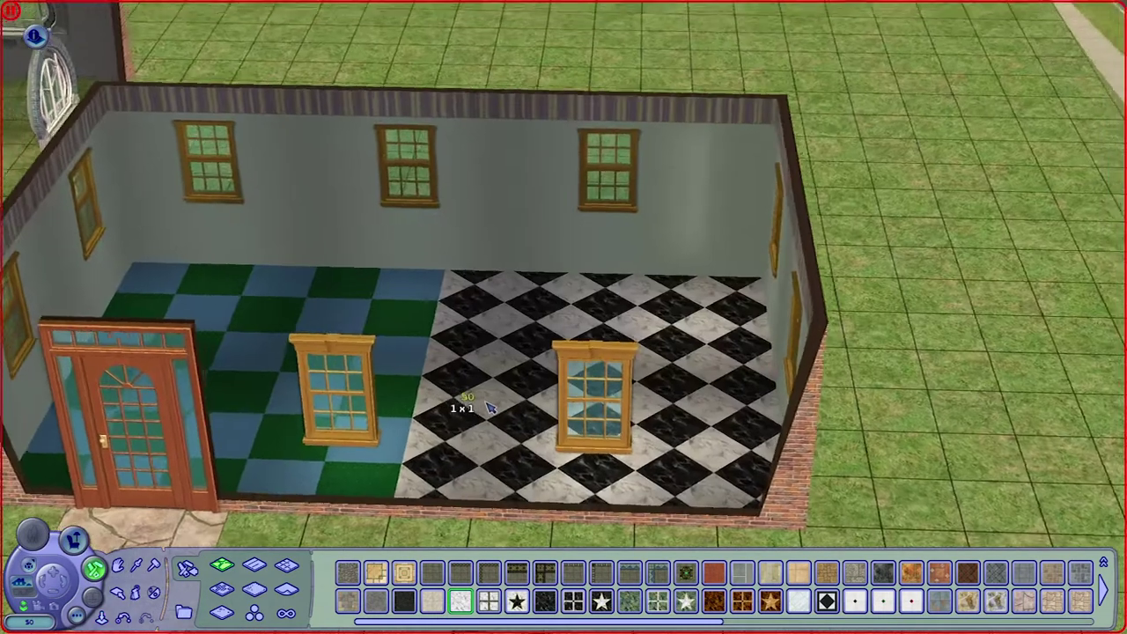
Switch to Buy Mode to view the room's carpet and marble floor patterns
scroll(490, 408, "up", 1)
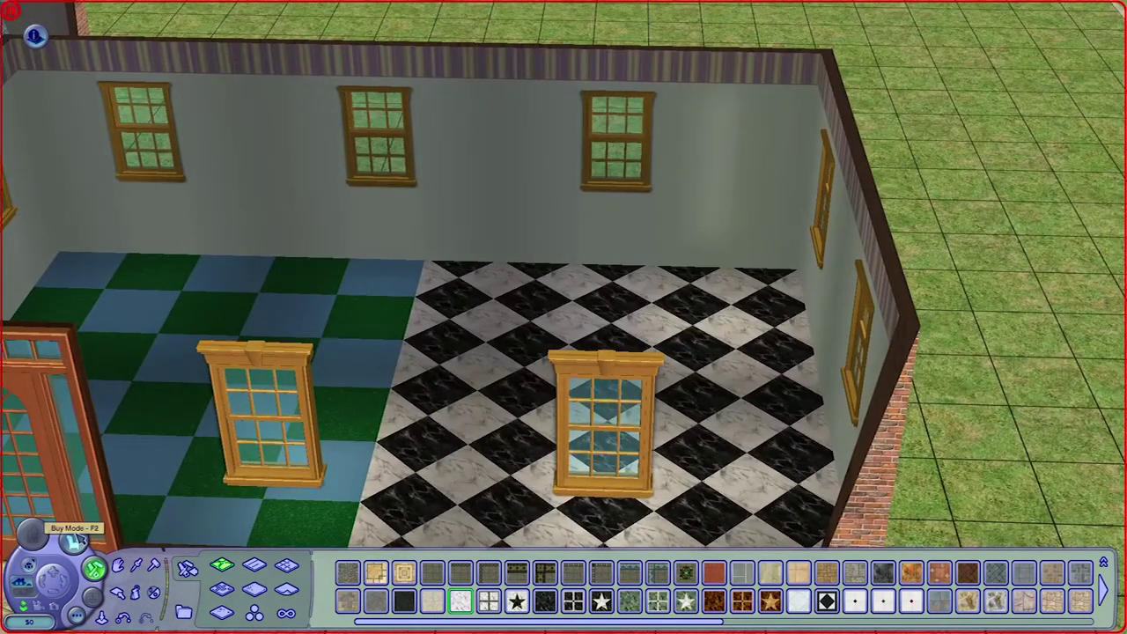
left_click(78, 539)
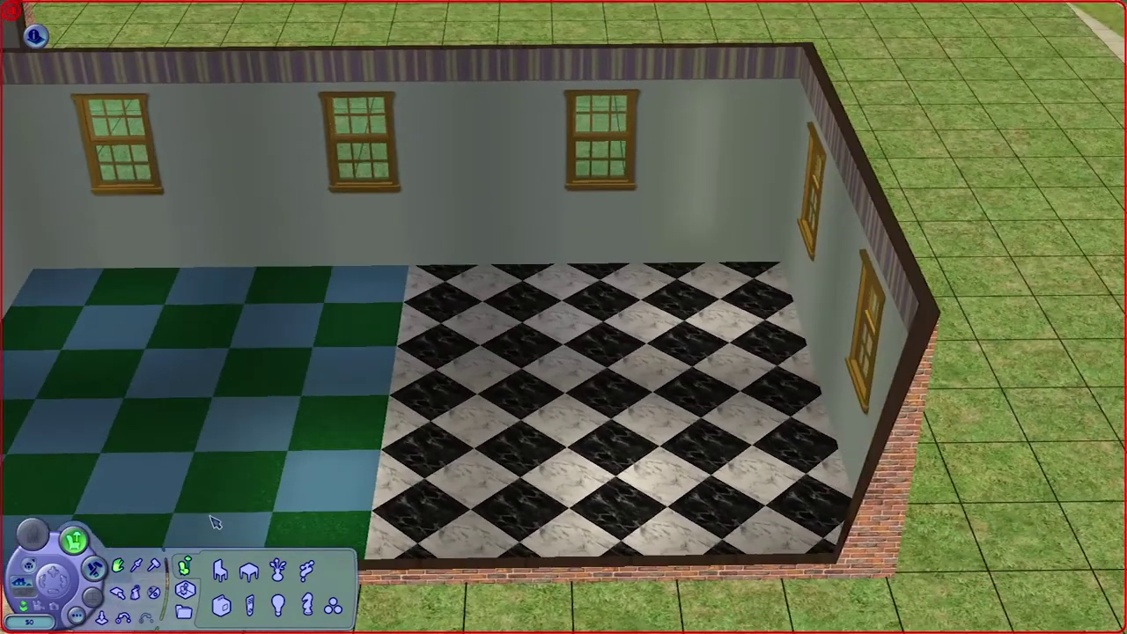
key("Left")
key("Down")
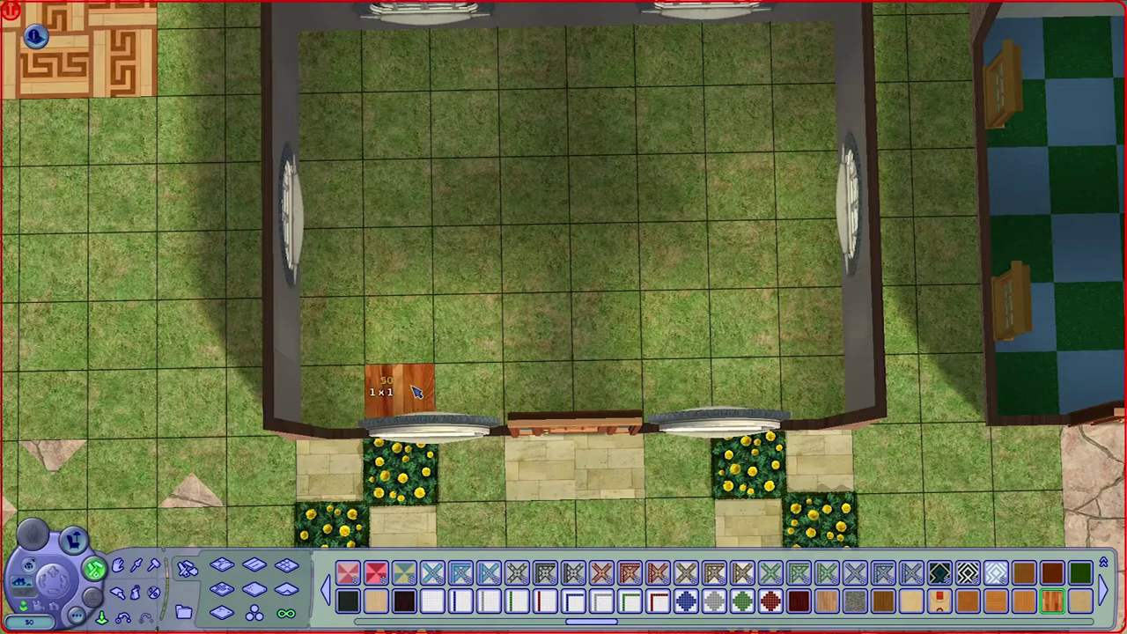
Lay reddish-brown plank flooring on alternating squares of the empty 8 x 6 room to form a checkerboard
left_click(406, 392)
left_click(339, 331)
left_click(404, 263)
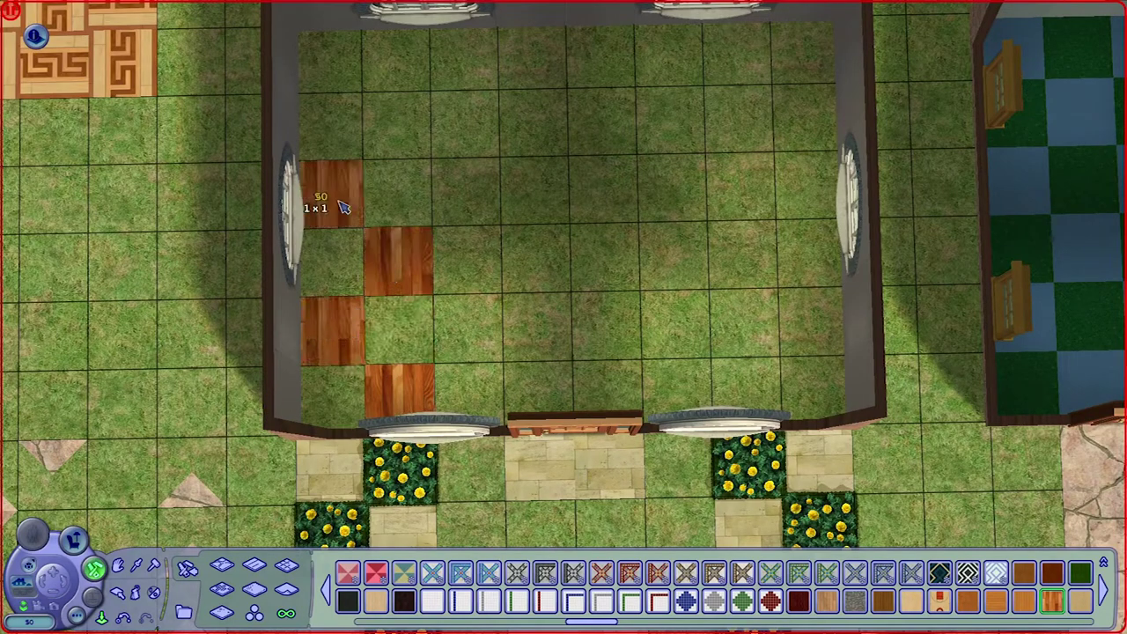
left_click(339, 196)
left_click(380, 128)
key("w")
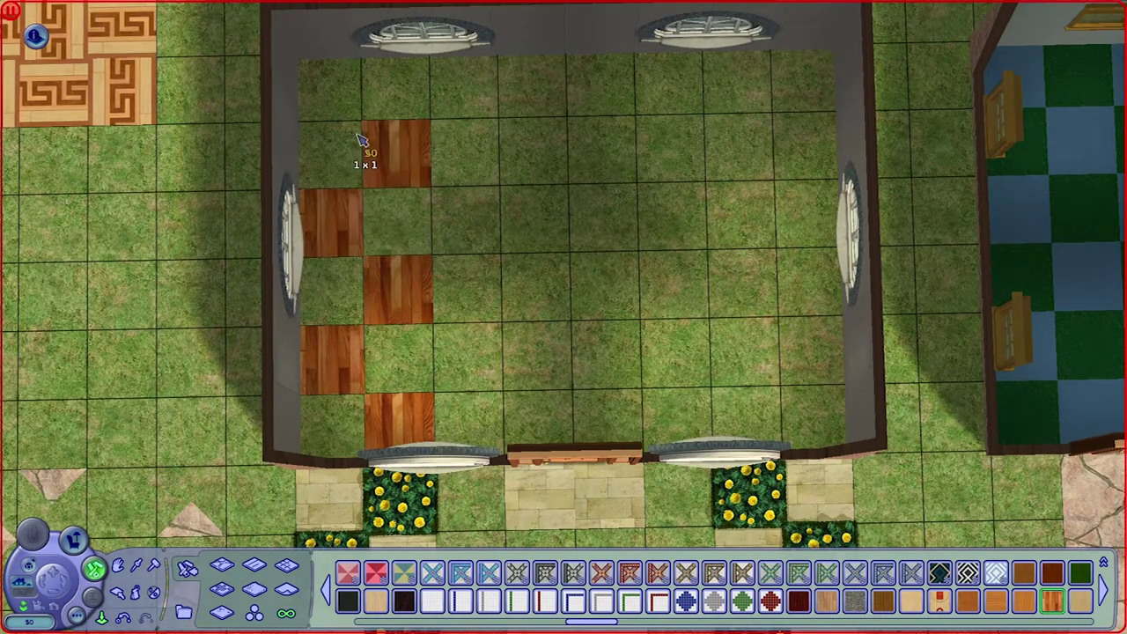
left_click(330, 89)
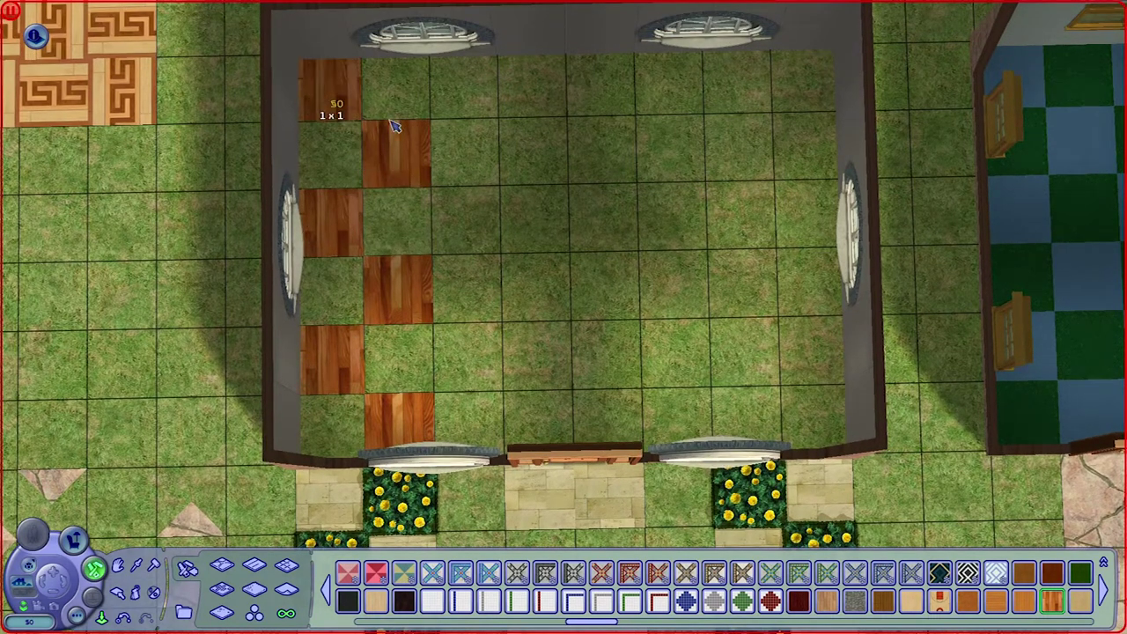
left_click(462, 88)
left_click(498, 151)
left_click(487, 229)
left_click(524, 291)
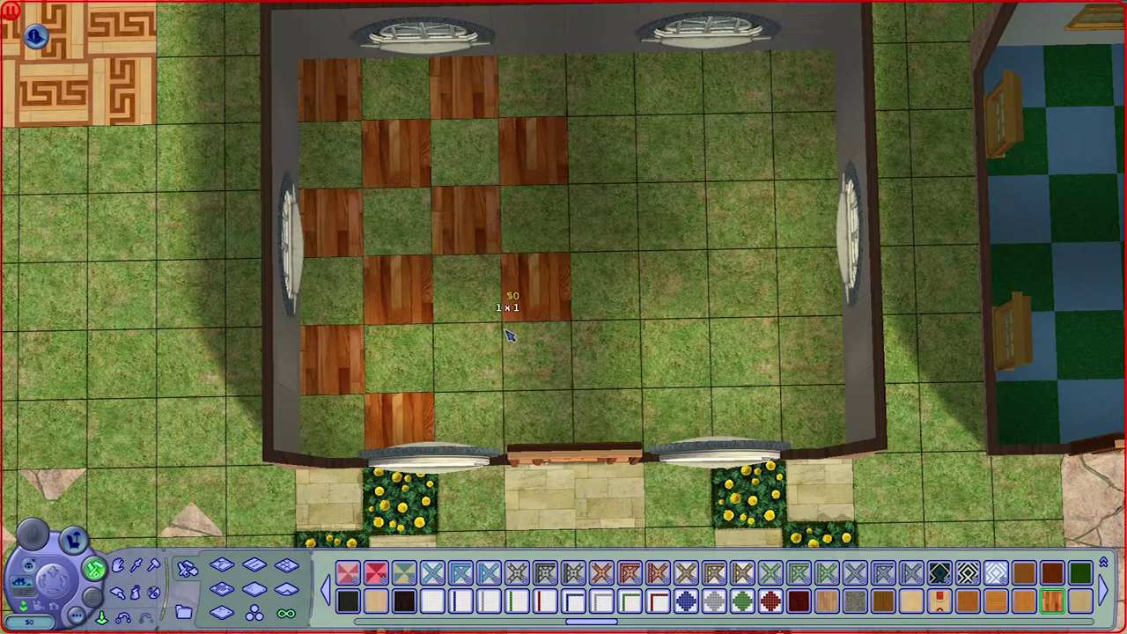
left_click(480, 357)
left_click(524, 421)
left_click(598, 356)
left_click(599, 222)
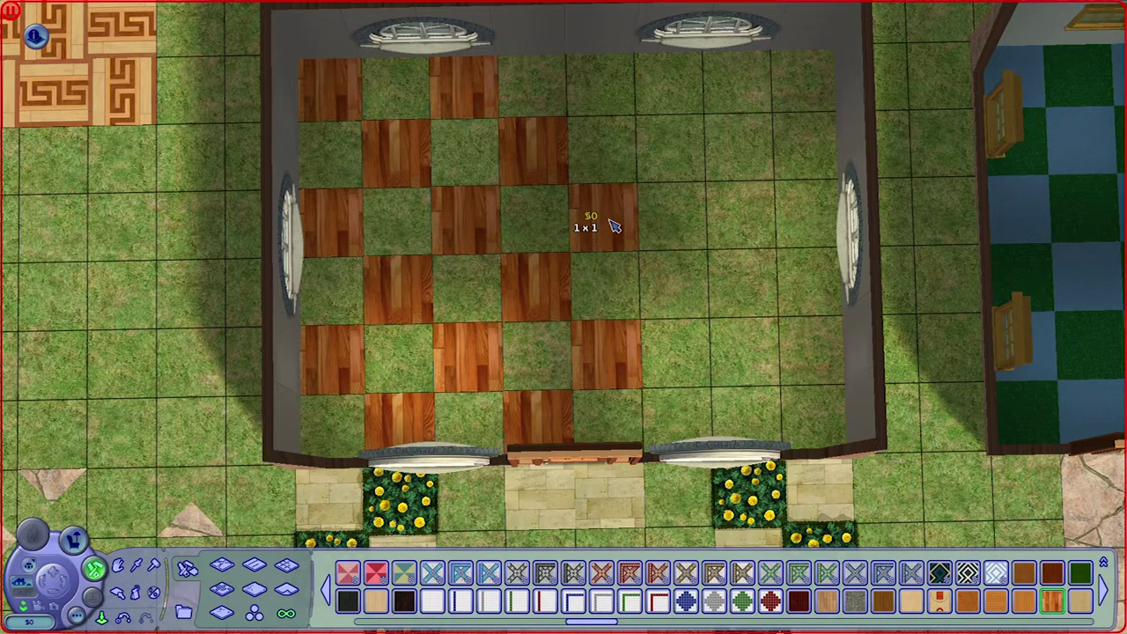
left_click(592, 92)
left_click(652, 141)
left_click(736, 88)
left_click(801, 145)
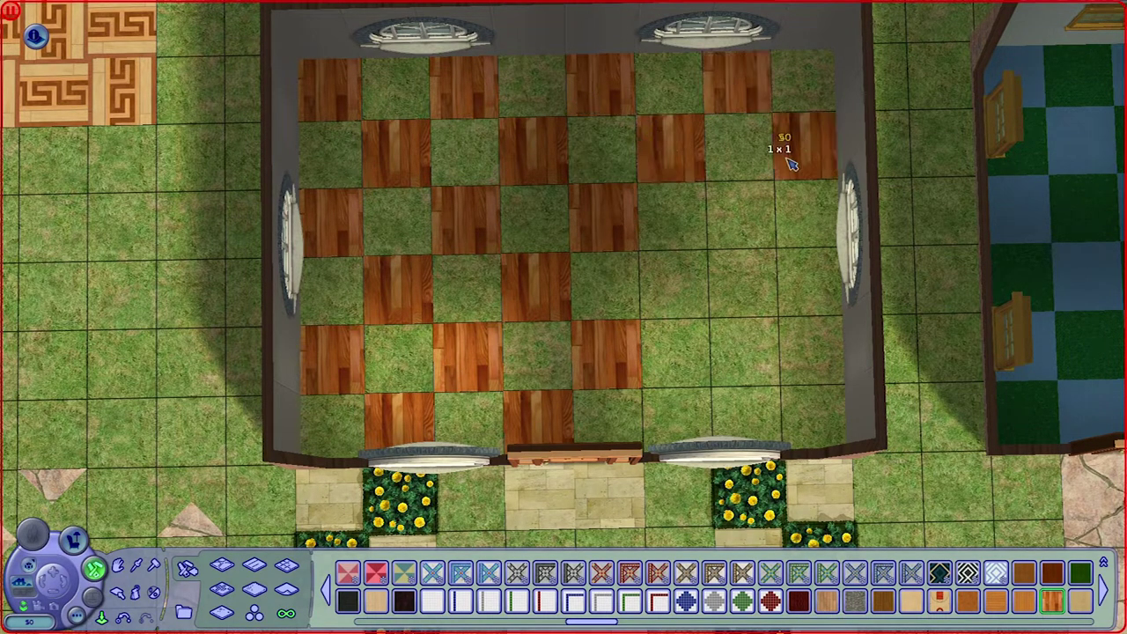
left_click(740, 216)
left_click(673, 284)
left_click(805, 282)
left_click(747, 364)
left_click(682, 421)
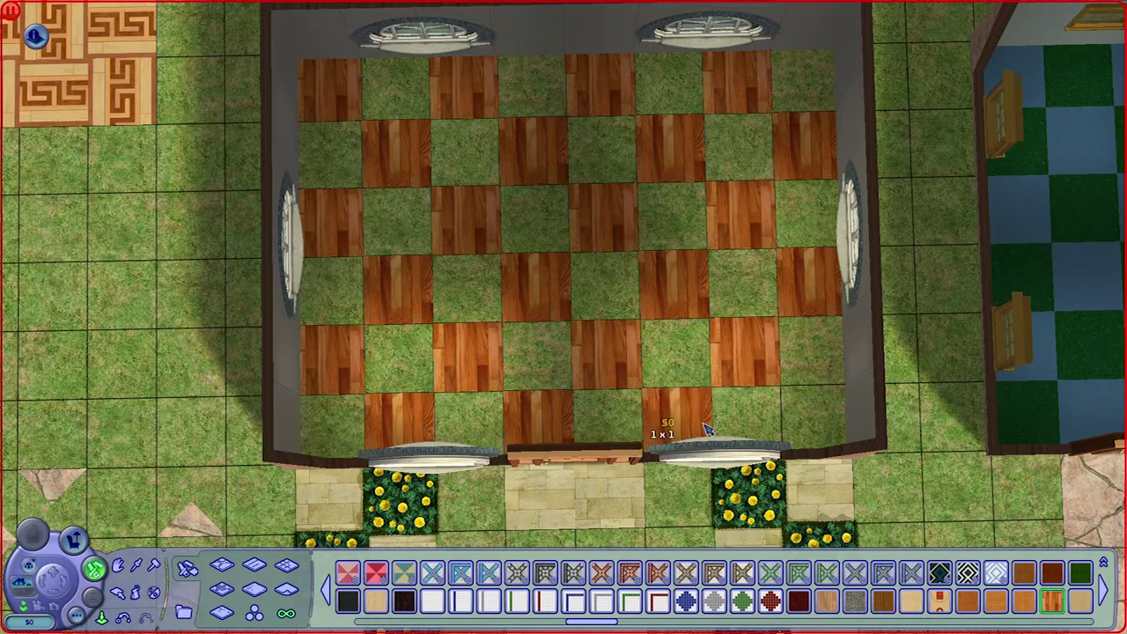
left_click(803, 416)
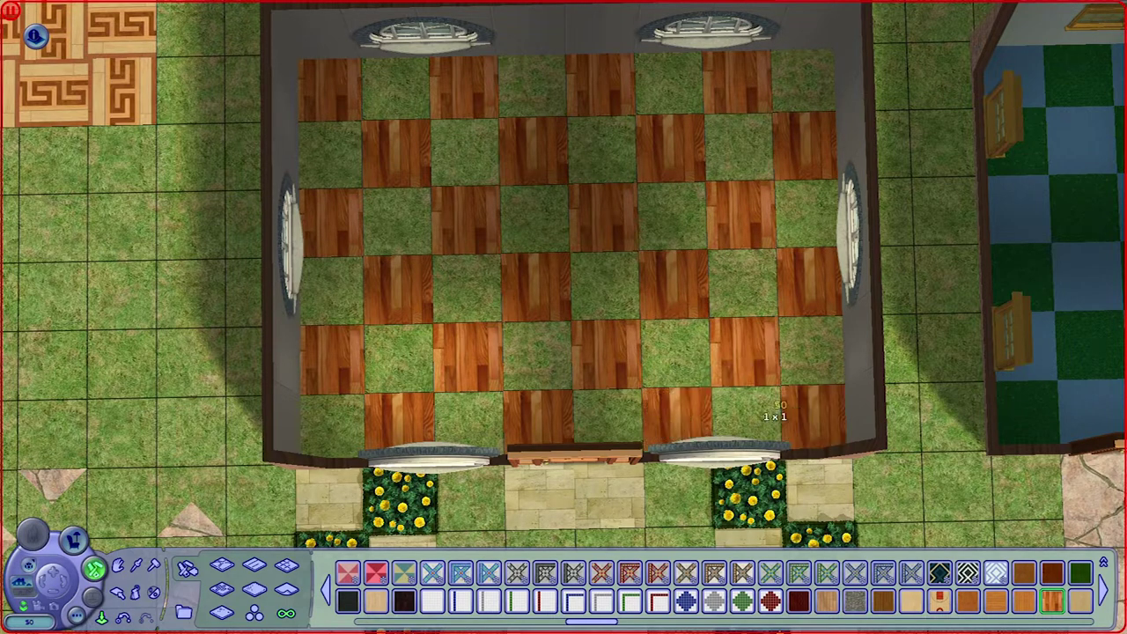
Rotate the same plank flooring and fill the remaining grass squares of the room with it to form a parquet pattern
key("period")
left_click(464, 421)
left_click(386, 374)
left_click(333, 424)
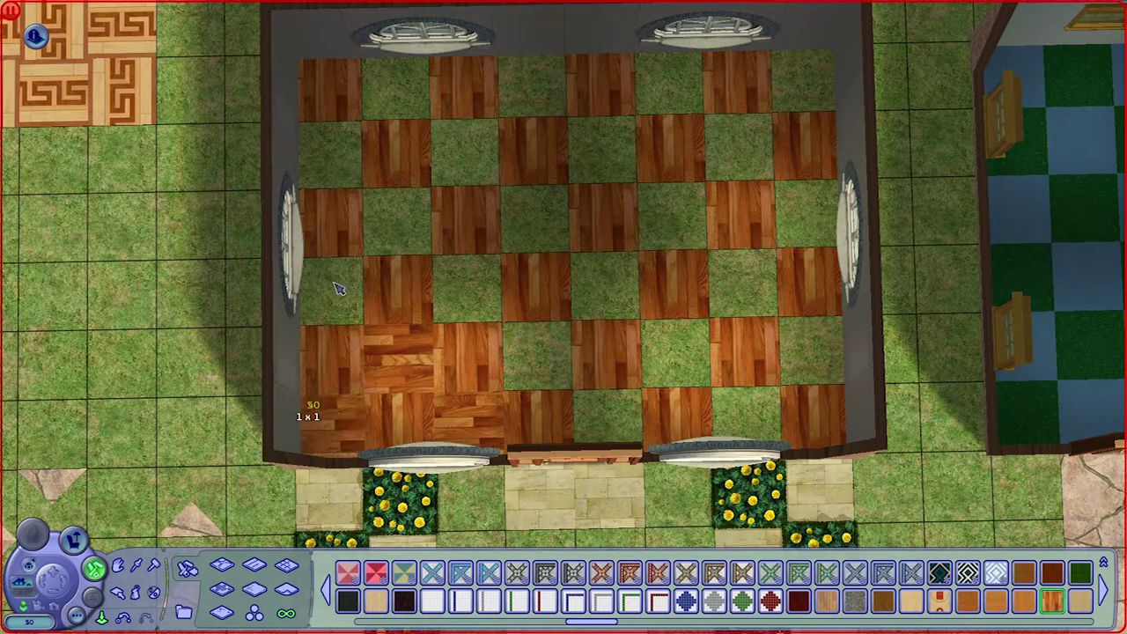
left_click(339, 289)
left_click(472, 293)
left_click(403, 225)
left_click(339, 154)
left_click(398, 91)
left_click(480, 157)
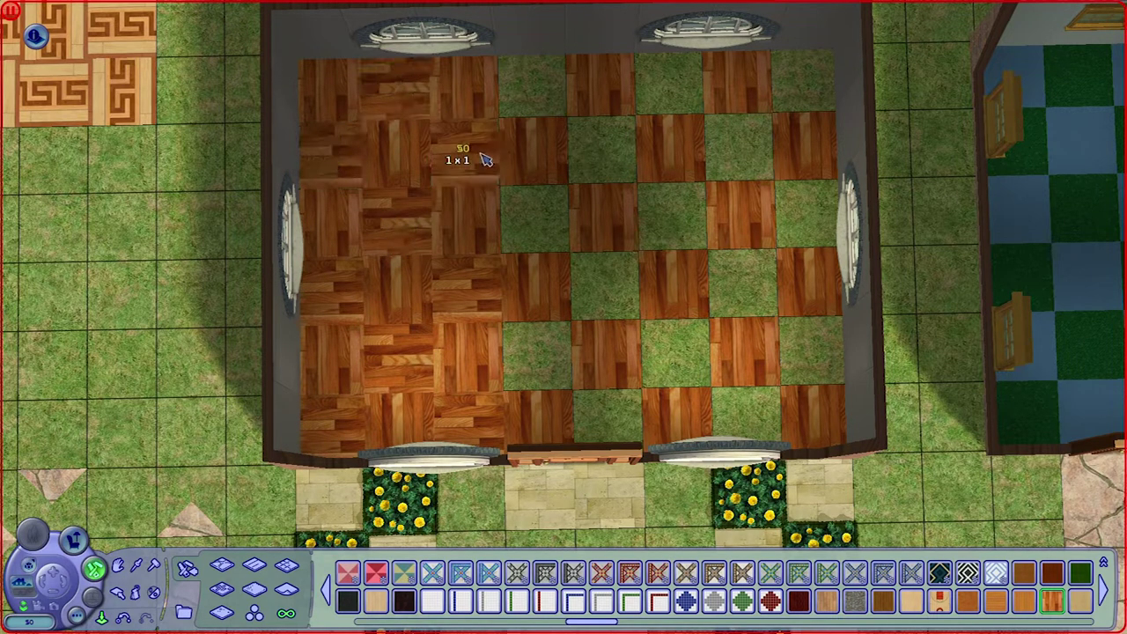
left_click(526, 93)
left_click(546, 218)
left_click(553, 348)
left_click(574, 313)
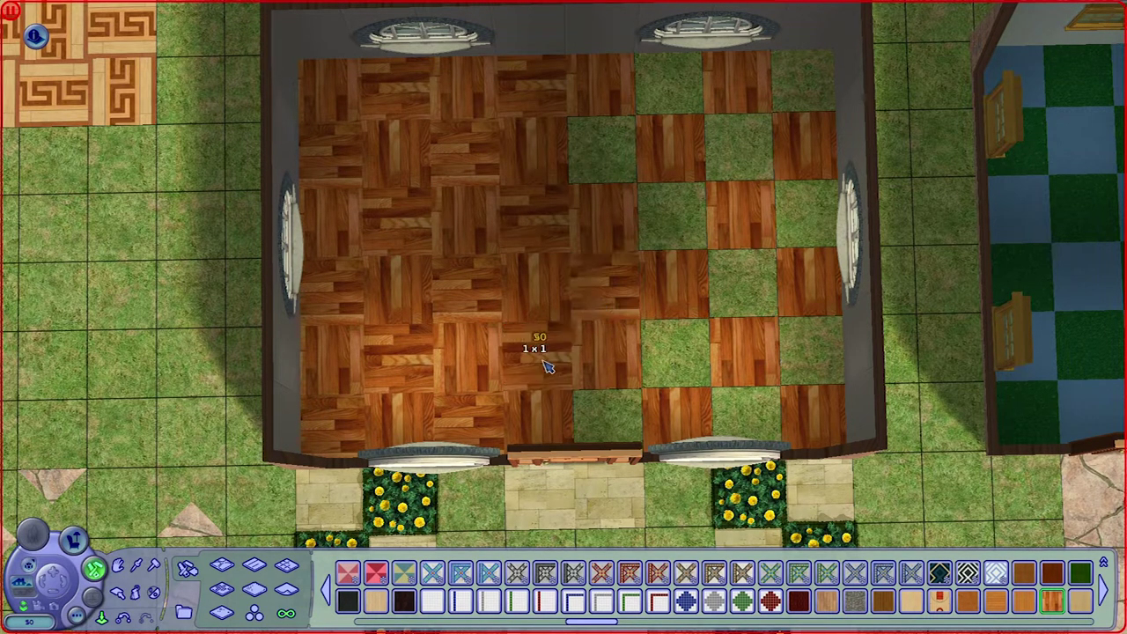
left_click(606, 418)
left_click(675, 353)
left_click(744, 414)
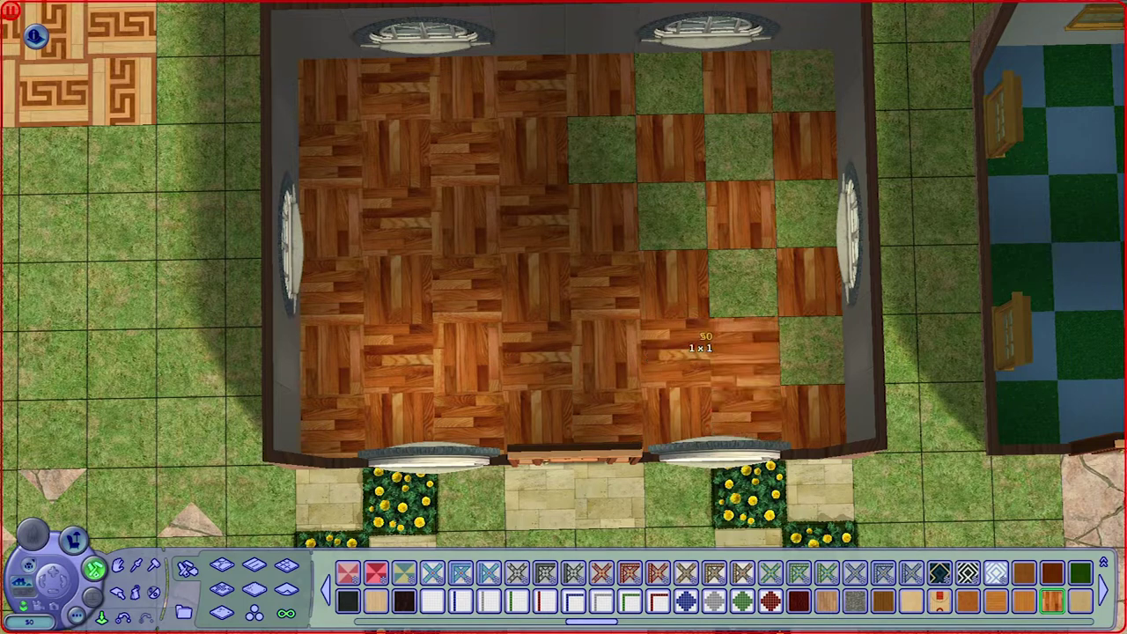
left_click(806, 351)
left_click(744, 282)
left_click(811, 216)
left_click(674, 215)
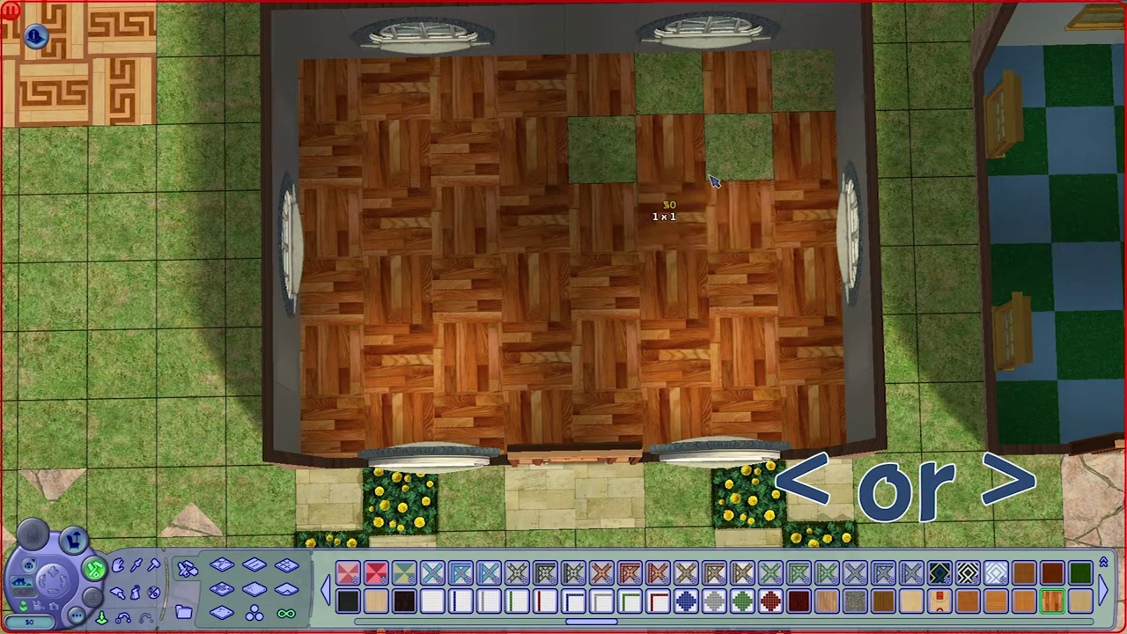
left_click(722, 148)
left_click(792, 83)
left_click(677, 81)
left_click(608, 145)
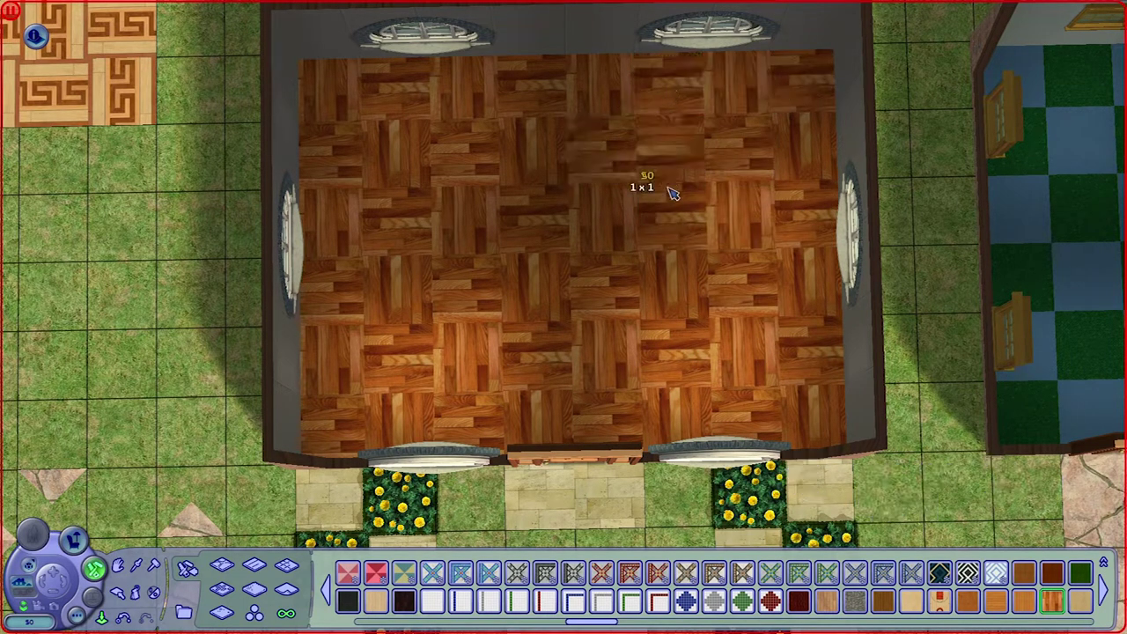
Lay orange wood quarter tiles in a 4 x 4 block on the grass beside the Greek-key floor, forming concentric squares
key("Left")
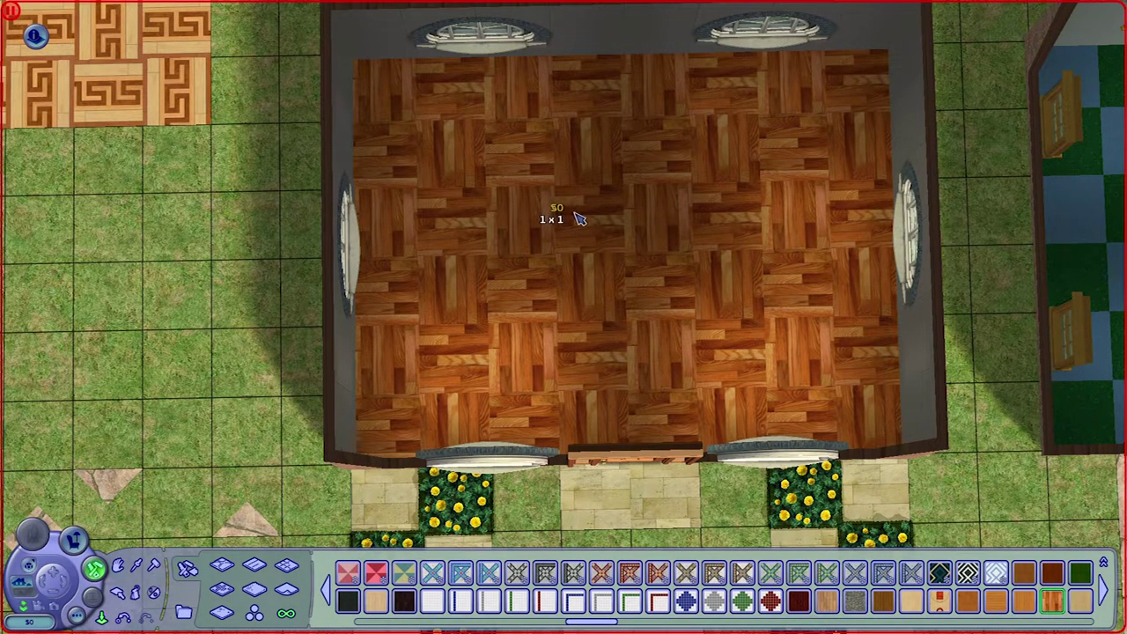
key("Up")
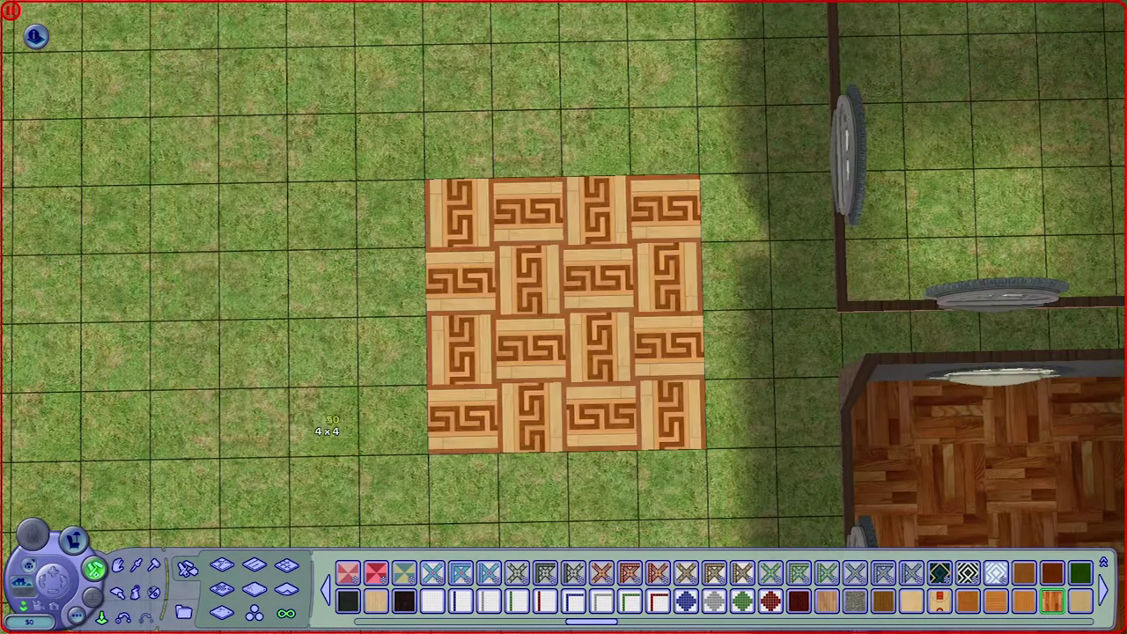
key("Down")
key("Down")
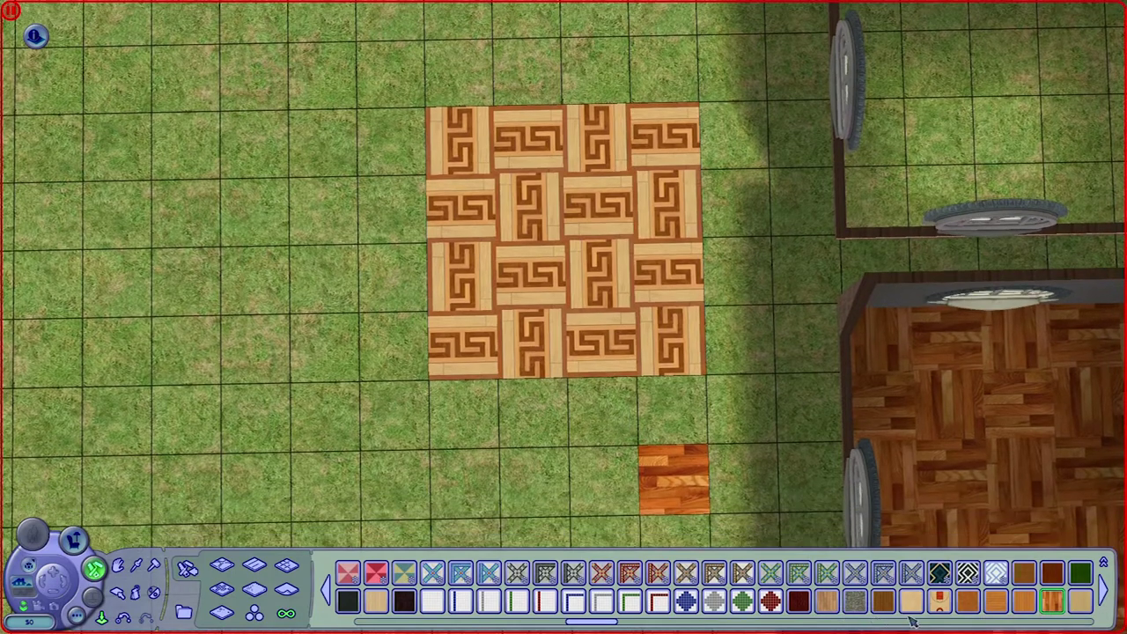
key("Down")
key("Left")
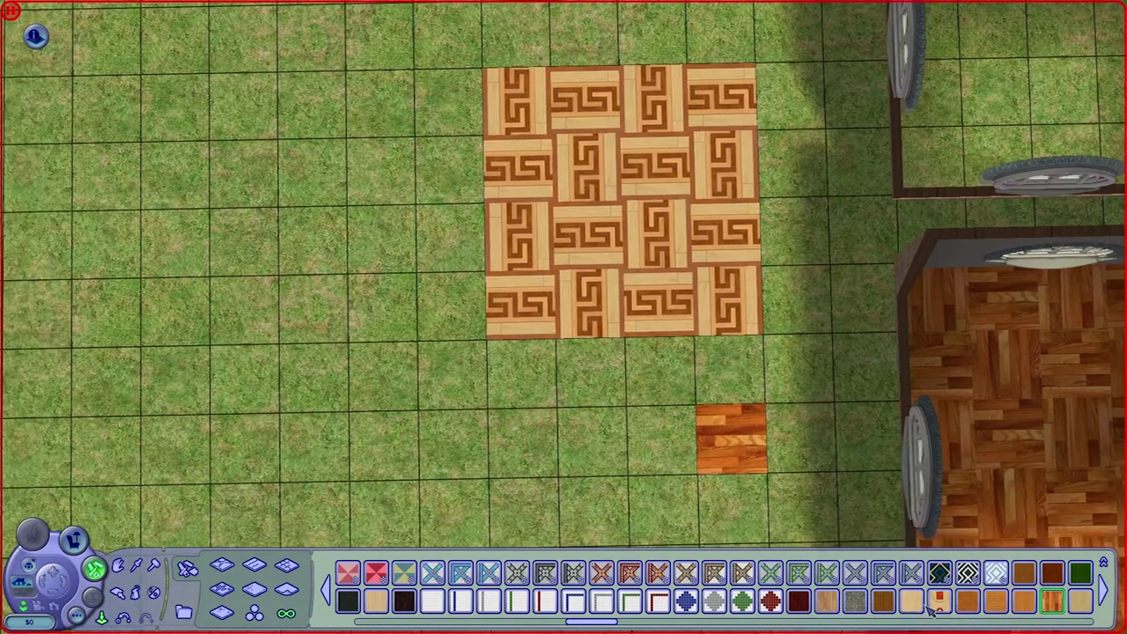
left_click(254, 565)
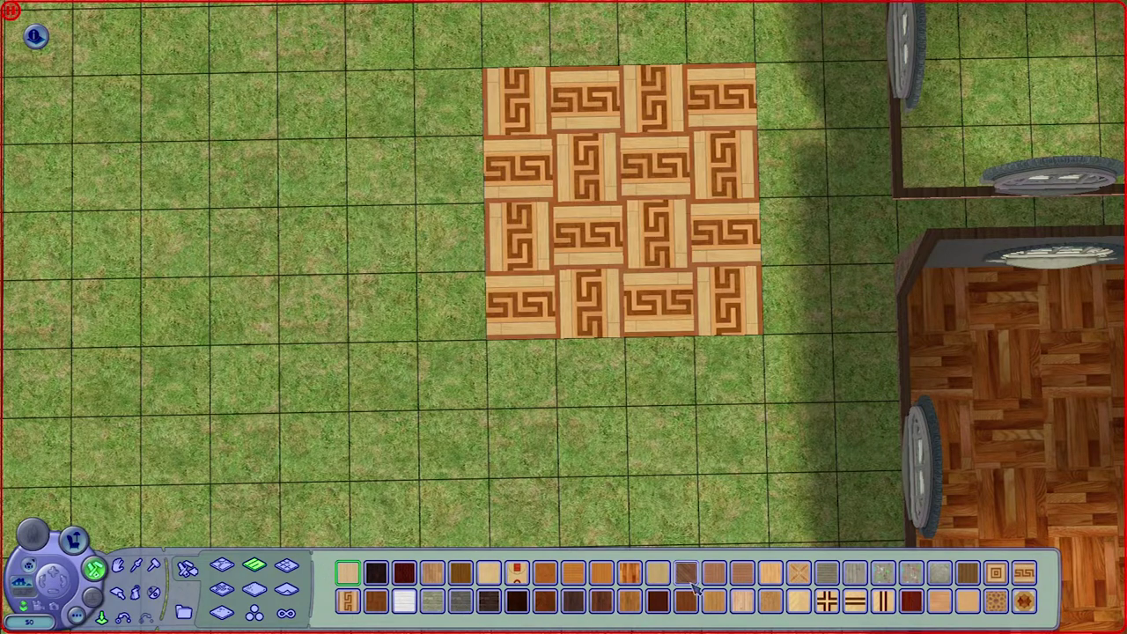
left_click(604, 576)
key("Left")
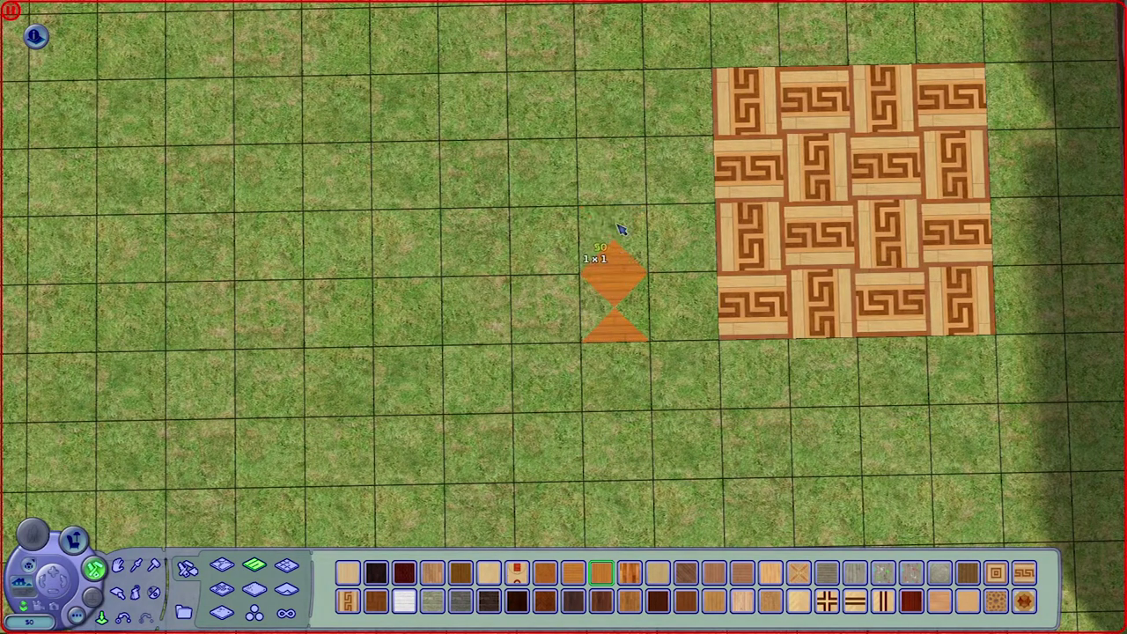
mouse_move(621, 229)
left_mouse_down()
mouse_move(606, 181)
mouse_move(607, 86)
mouse_move(541, 120)
mouse_move(541, 191)
mouse_move(408, 96)
mouse_move(478, 214)
mouse_move(496, 176)
mouse_move(432, 241)
mouse_move(492, 246)
mouse_move(457, 319)
mouse_move(619, 312)
mouse_move(616, 239)
mouse_move(564, 246)
mouse_move(524, 174)
mouse_move(629, 181)
mouse_move(628, 153)
mouse_move(601, 108)
left_mouse_up()
left_click(622, 107)
left_click(567, 107)
left_click(523, 107)
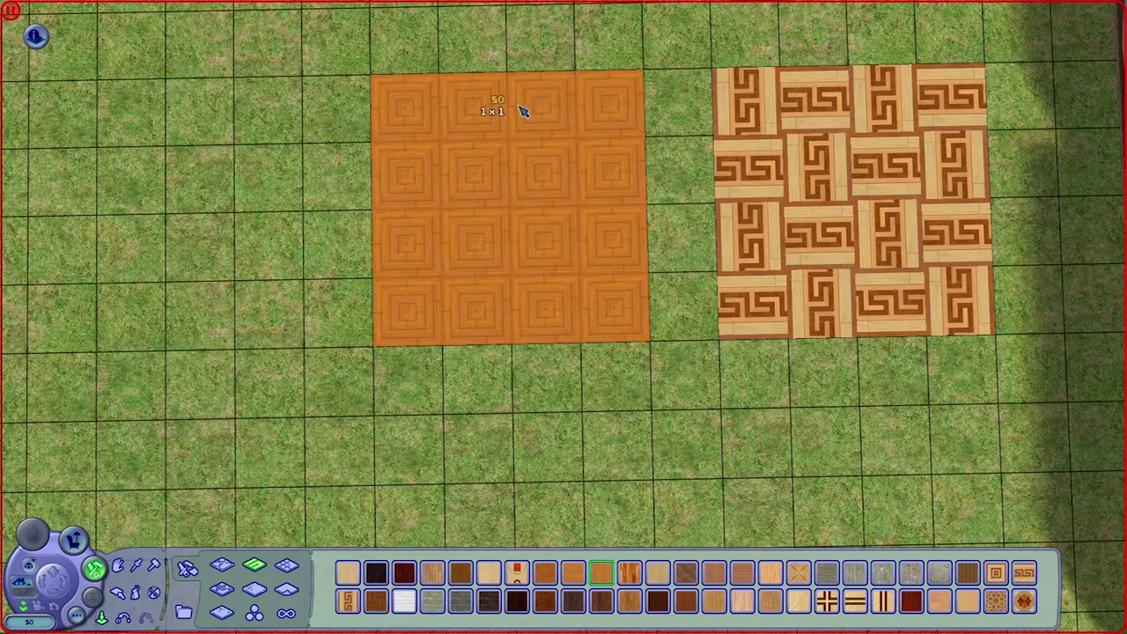
Erase alternating squares of the flagstone path to leave staggered stepping stones, and try a solid 6 x 2 flagstone fill over it
key("Down")
key("Up")
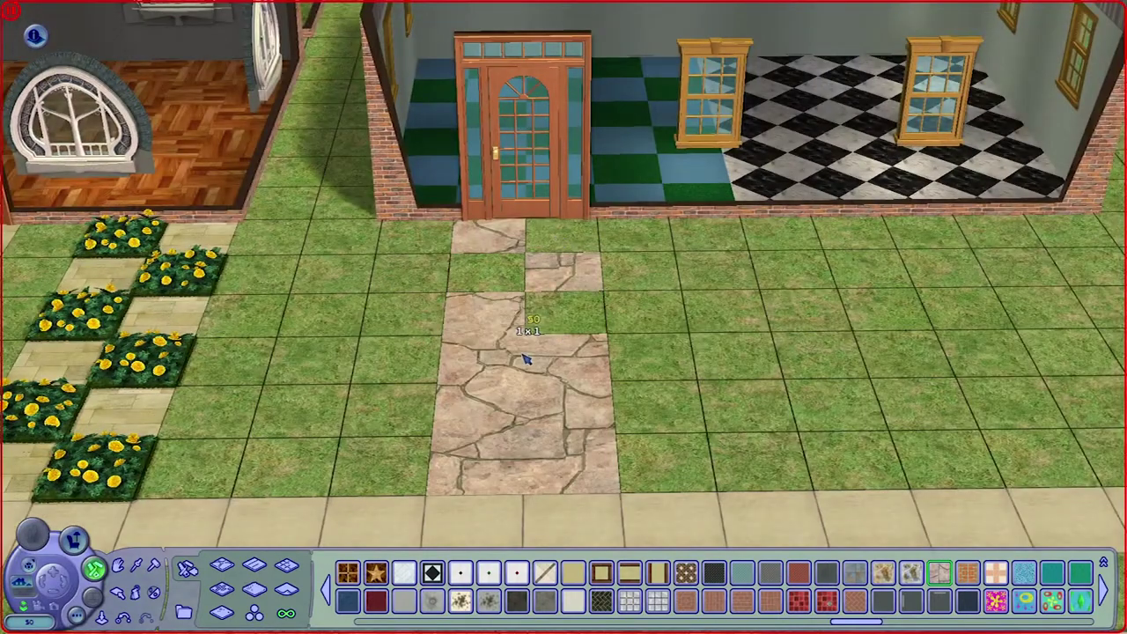
left_click(493, 363)
left_click(552, 412)
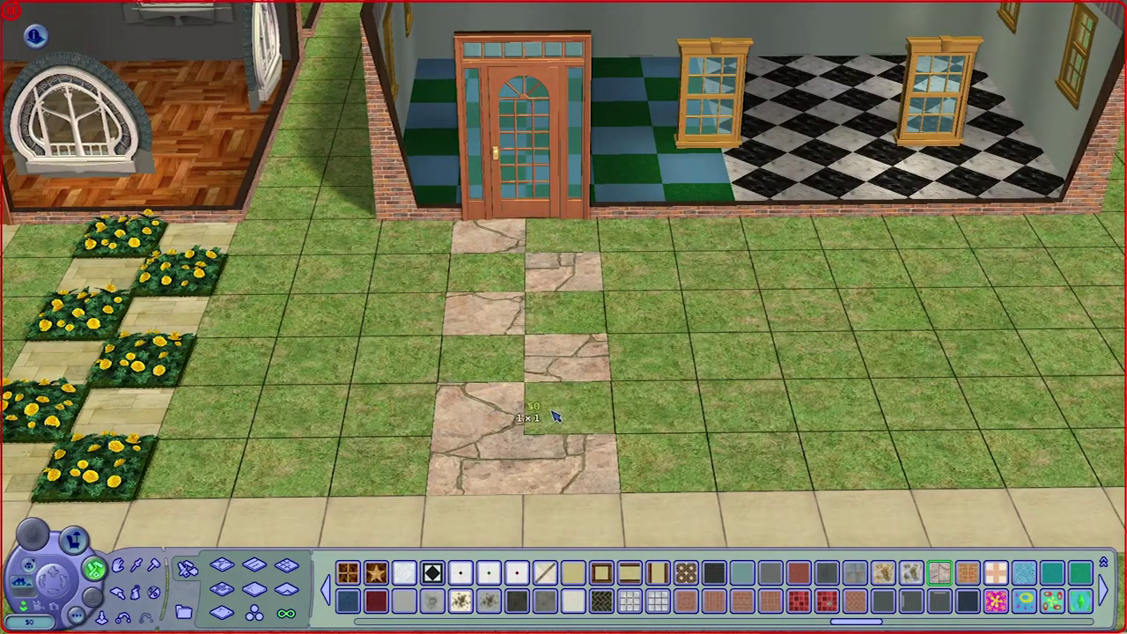
left_click(446, 466)
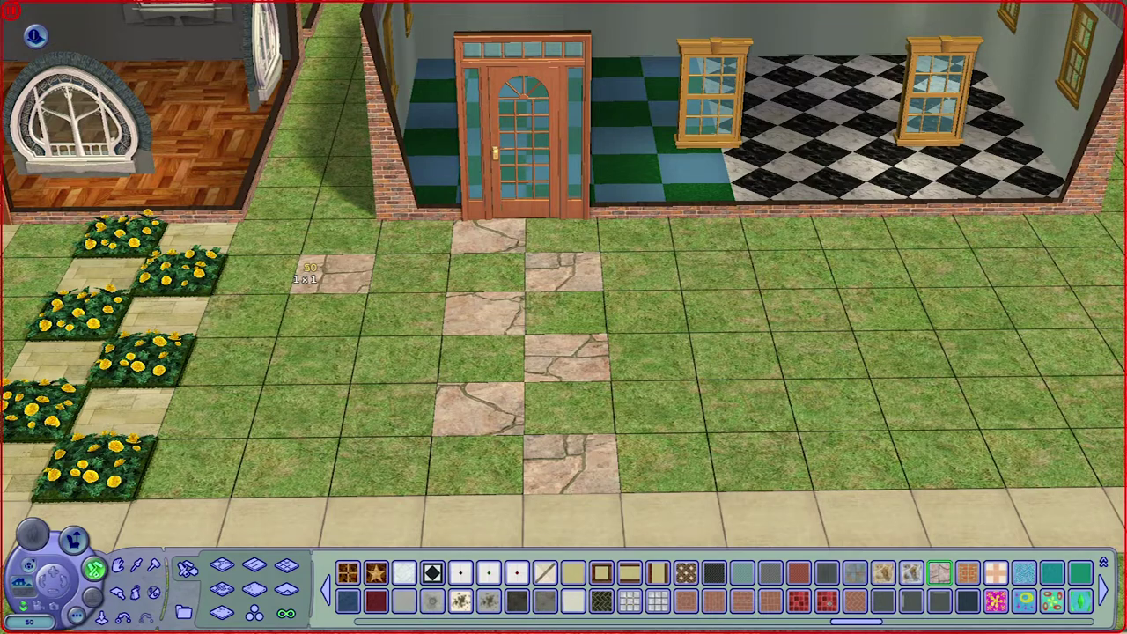
left_click_drag(536, 244, 500, 478)
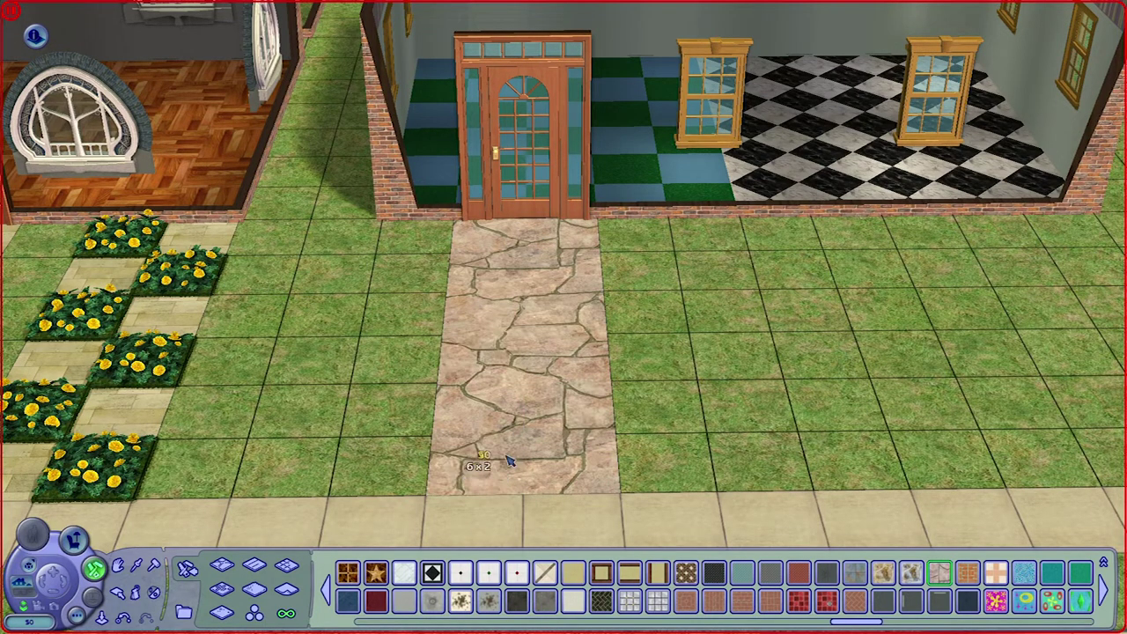
left_click_drag(507, 456, 549, 227)
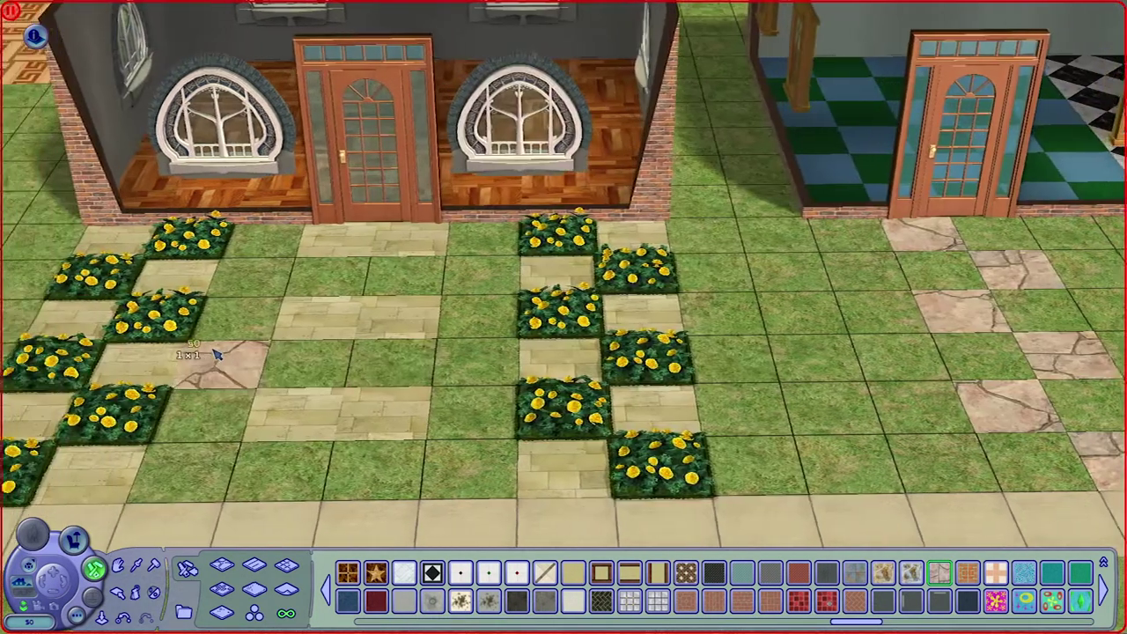
Replace the flagstone in the zigzag diamonds and both flanking rows of triangles with the pale stone used in the flower-bordered path
key("Left")
key("Left")
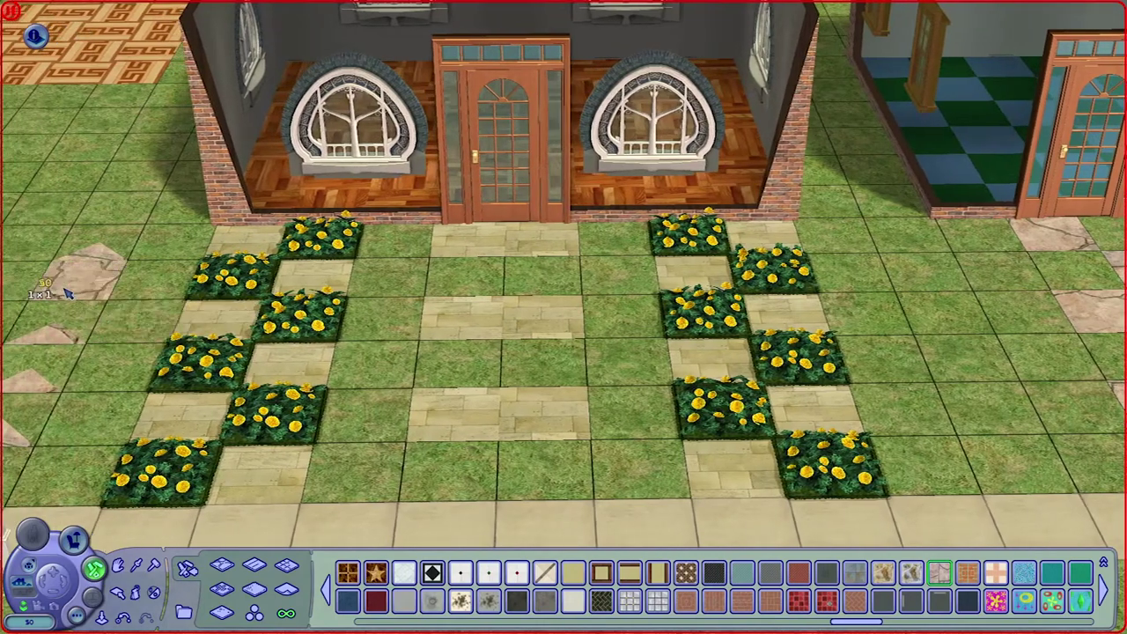
key("Left")
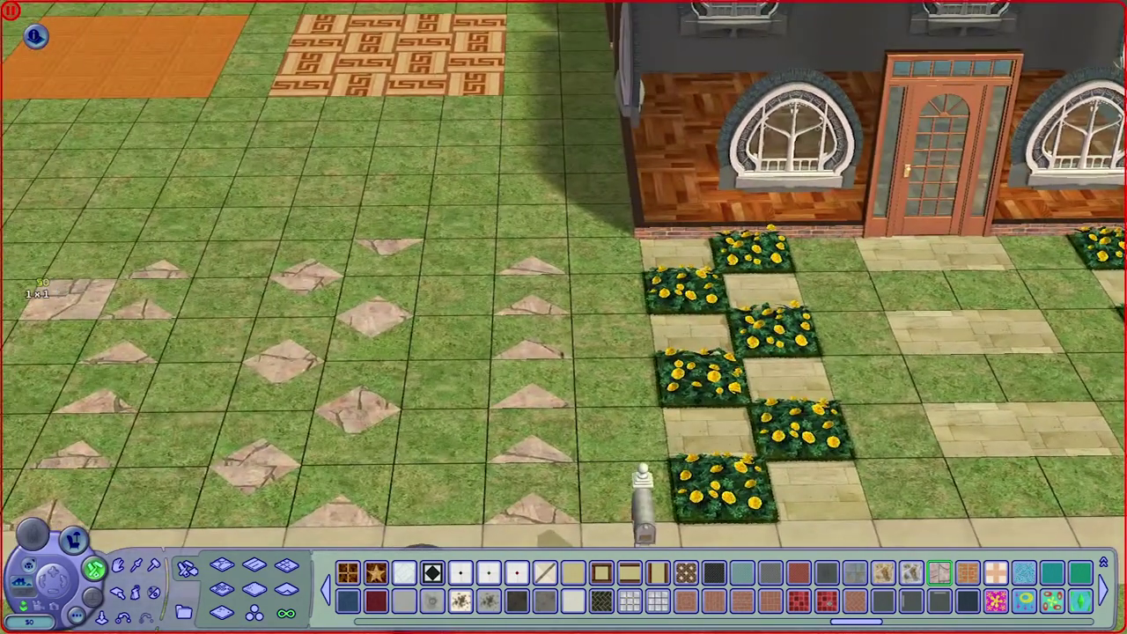
key("Down")
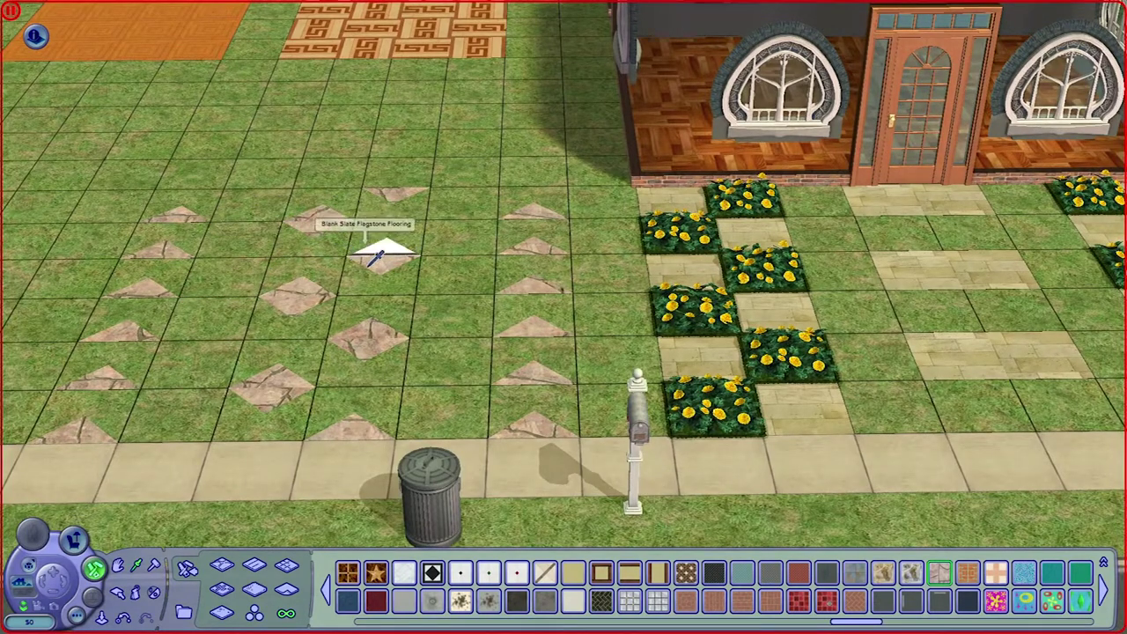
left_click(383, 257)
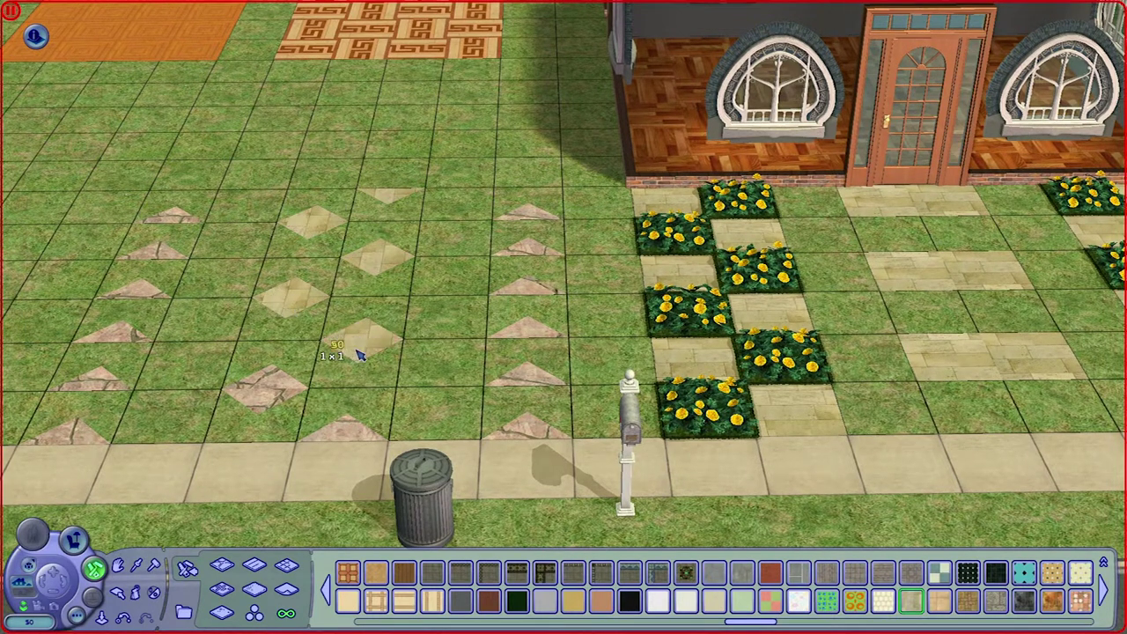
left_click(359, 355)
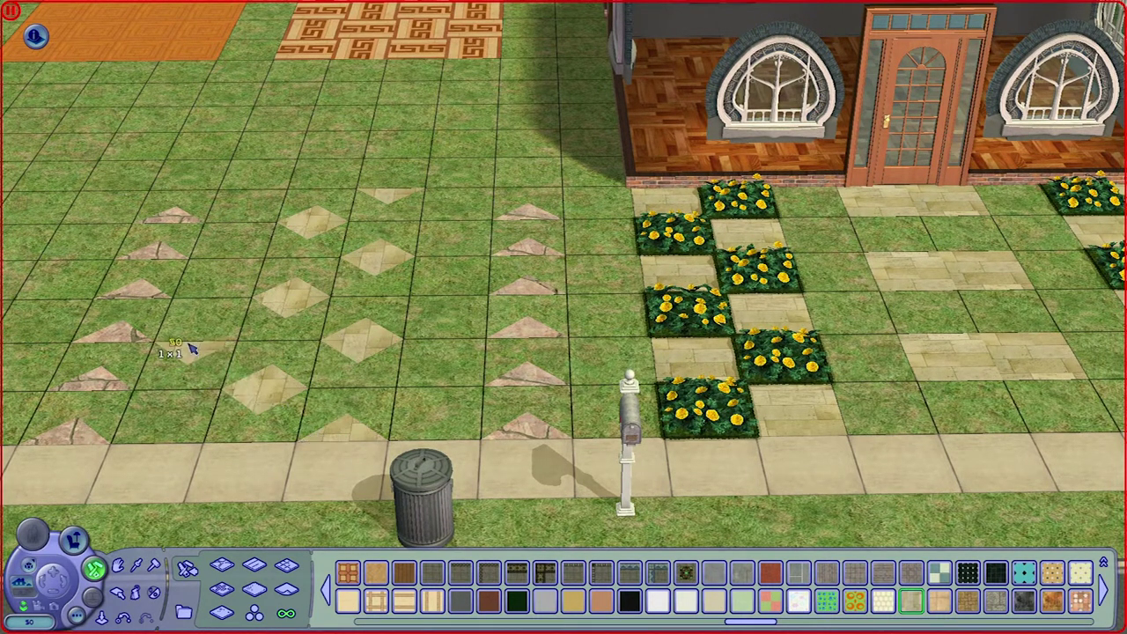
key("Left")
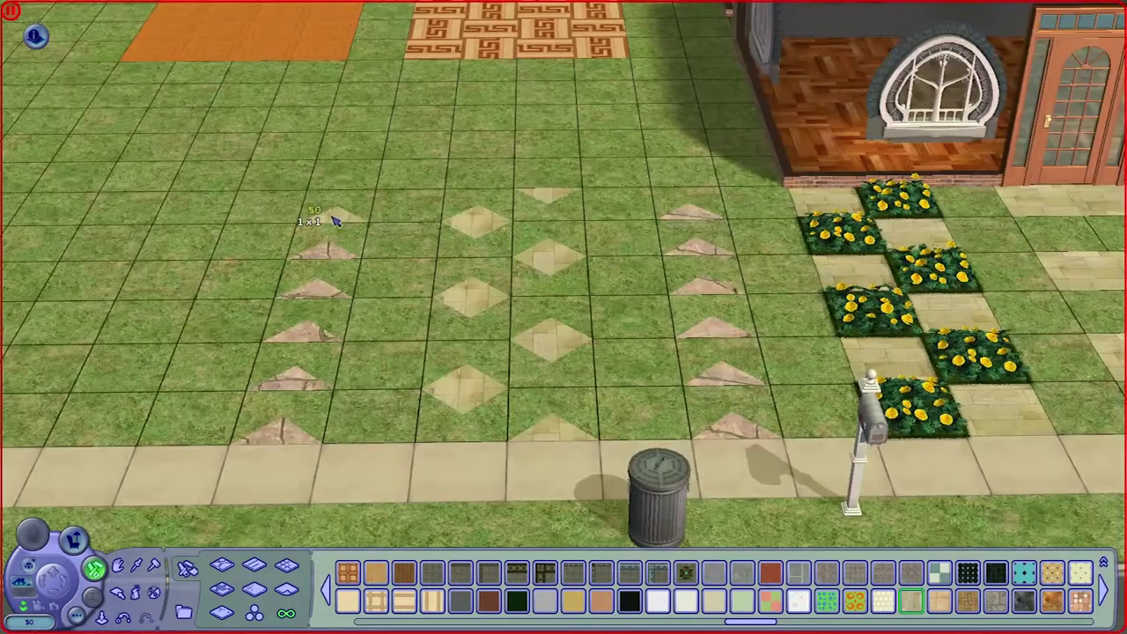
left_click(319, 293)
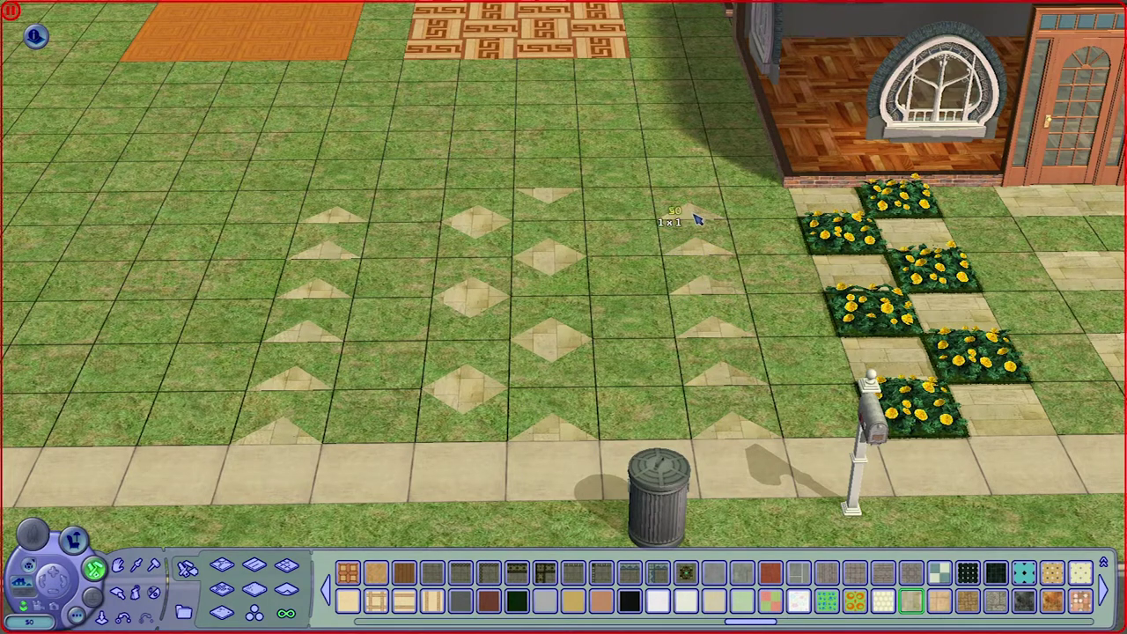
key("Up")
key("Down")
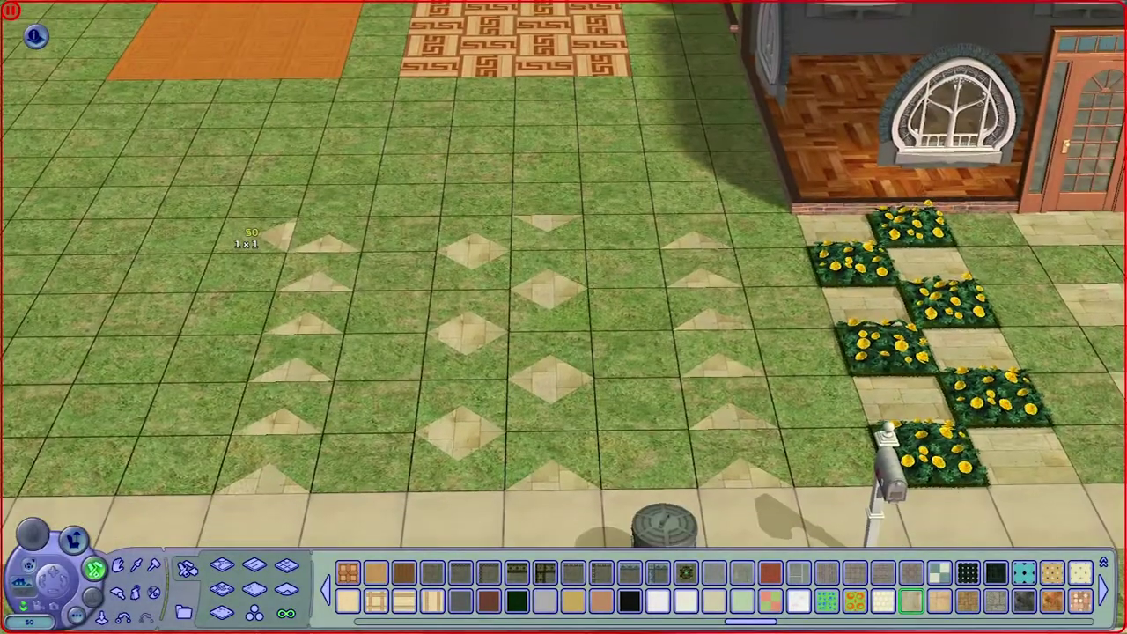
key("Left")
key("Right")
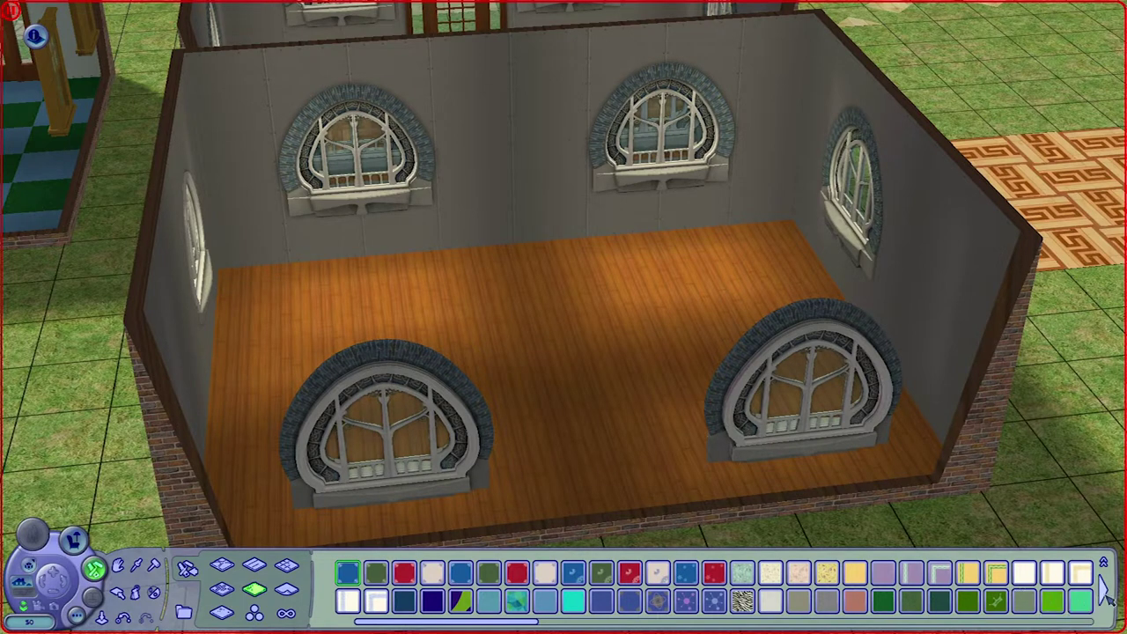
Lay a 3 x 2 rectangle of dark red carpet as a rug on the plank floor of the grey-walled room
left_click(1104, 588)
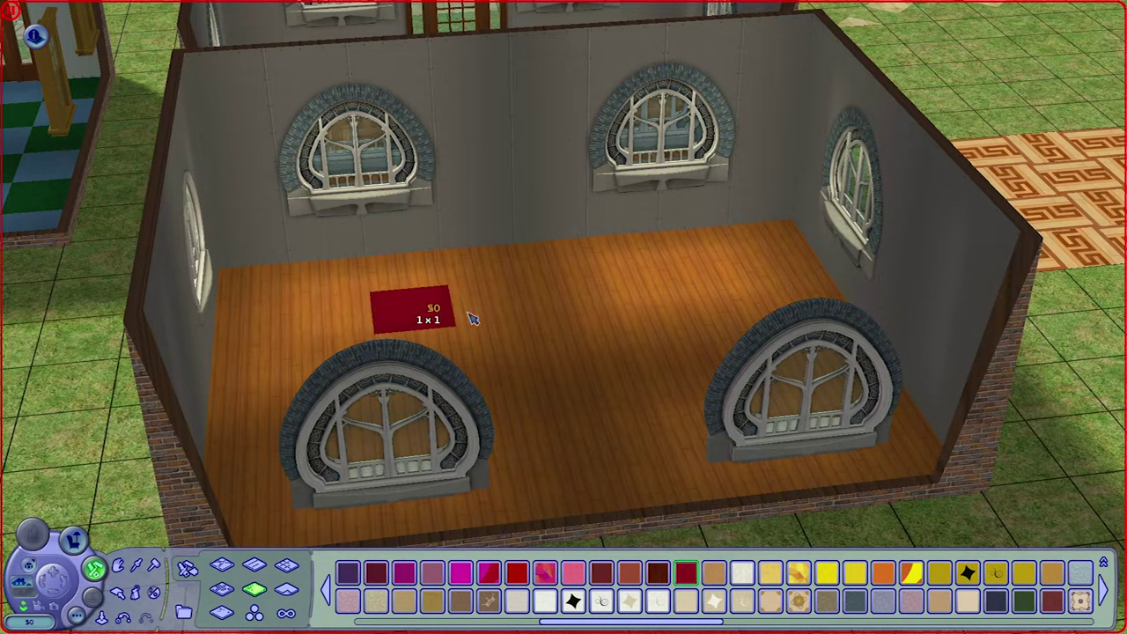
left_click_drag(652, 297, 629, 345)
key("w")
key("a")
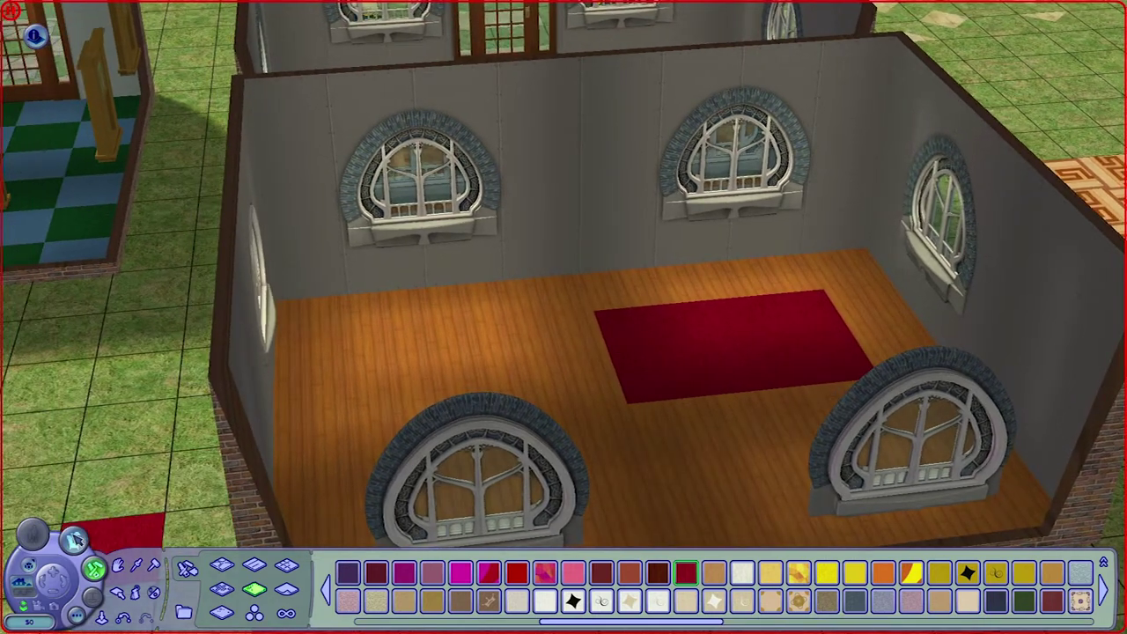
Place a tan three-seat sofa along the red rug's far long side and a matching loveseat beside the window wall
left_click(74, 539)
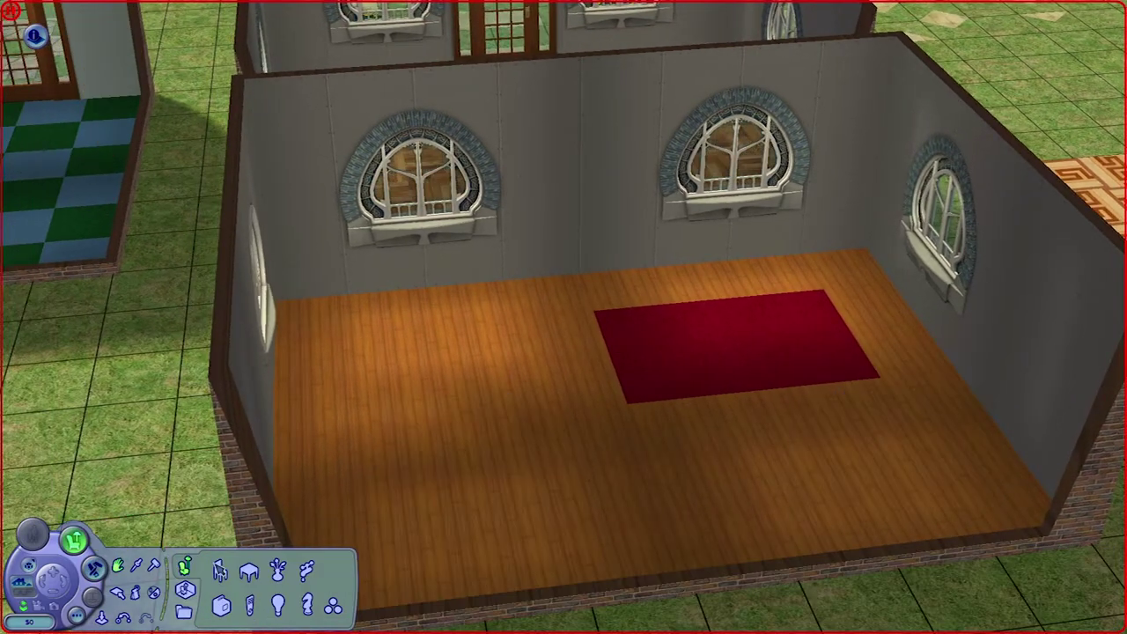
left_click(220, 571)
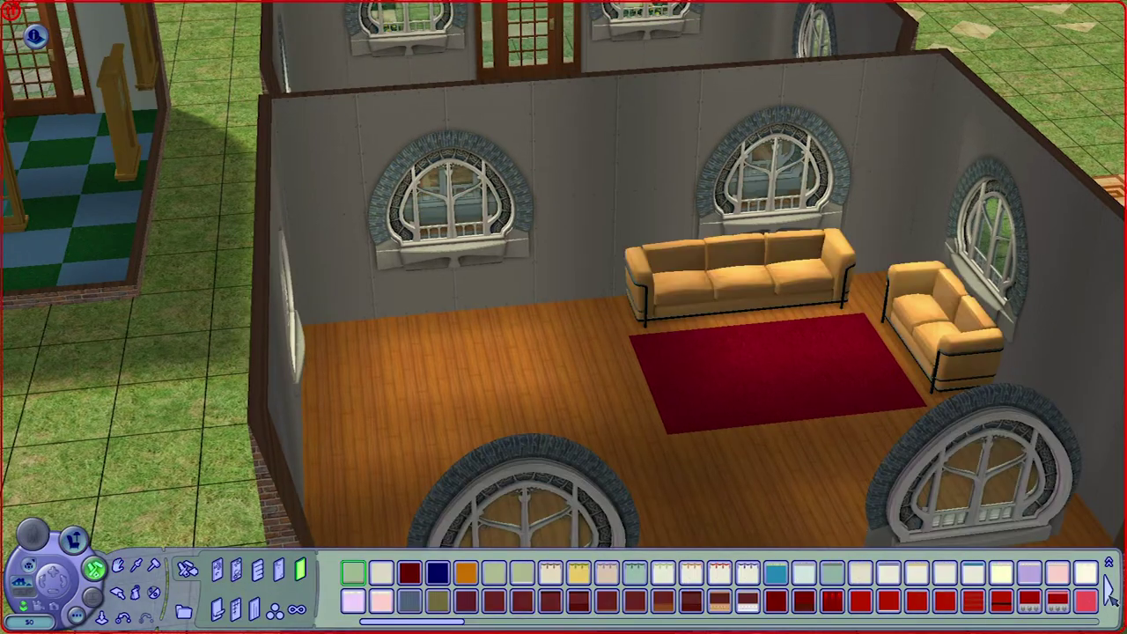
Cover all the inner walls of the sofa room with the dark red wallpaper that has wooden wainscoting
left_click(1108, 590)
left_click(1001, 602)
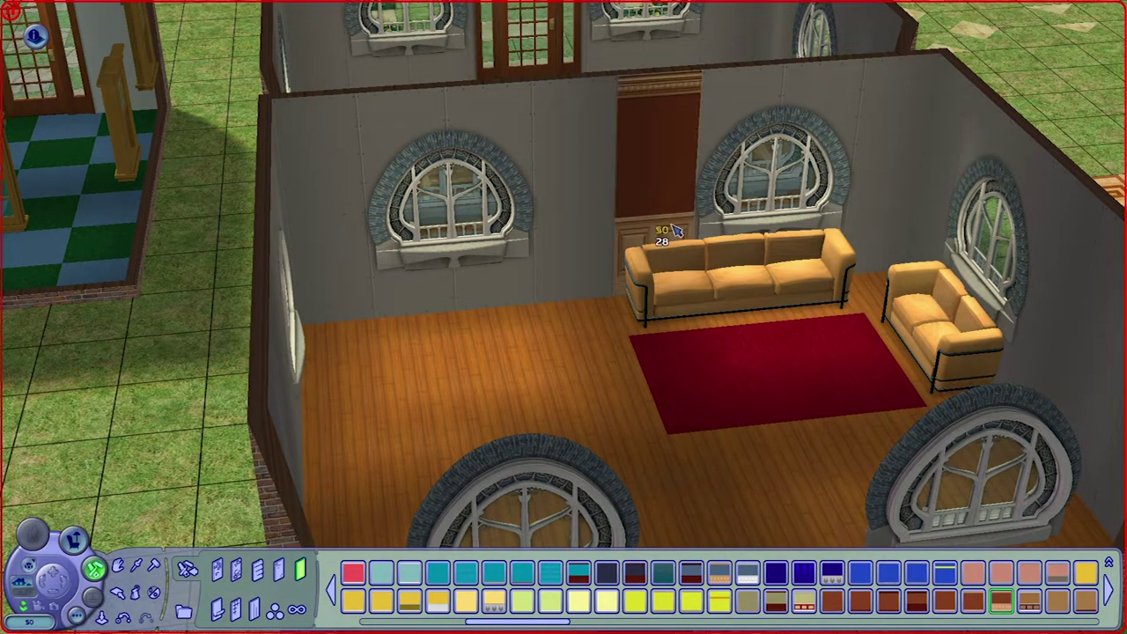
left_click(659, 231, "shift")
key("d")
key("s")
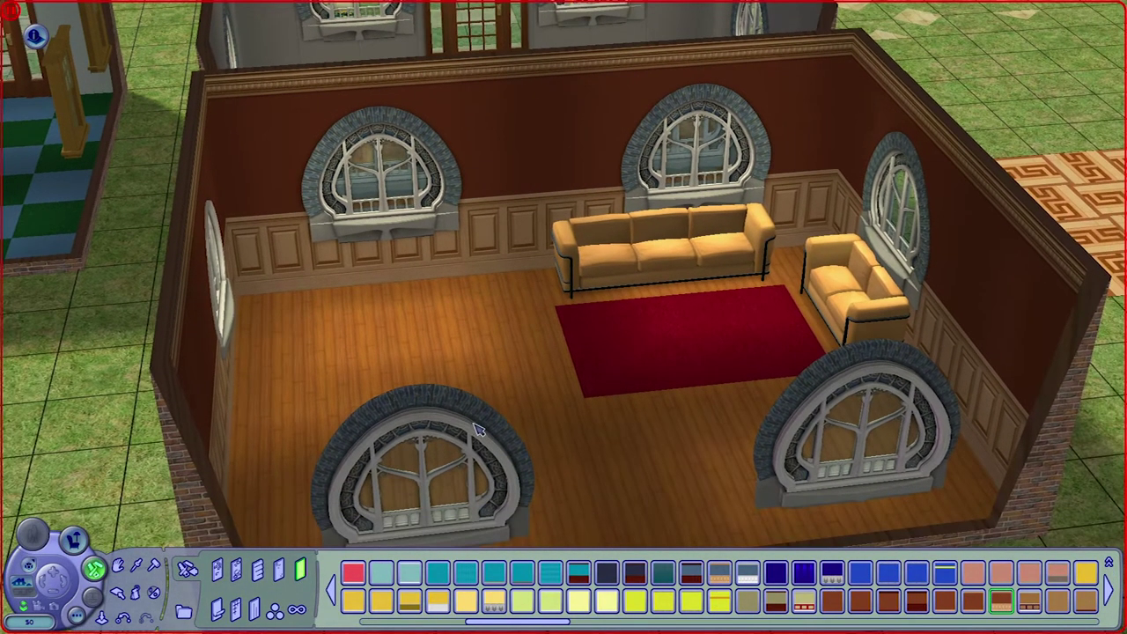
key("w")
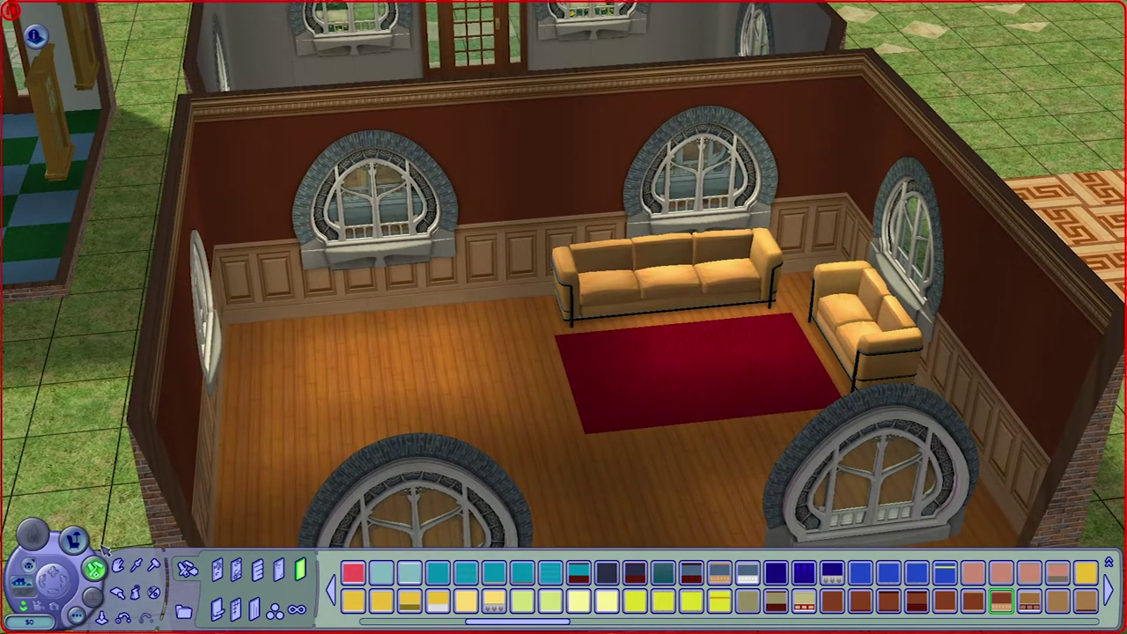
Sample the rug's floor covering with the eyedropper and refill the rug with the red, beige and grey geometric pattern
left_click(141, 568)
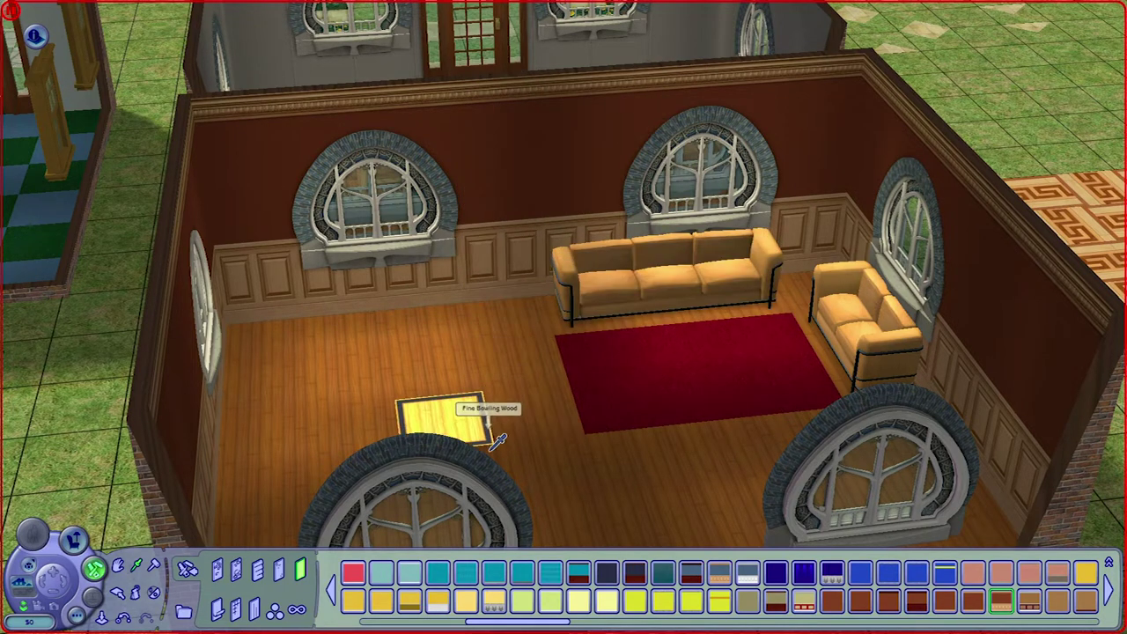
left_click(74, 541)
key("Down")
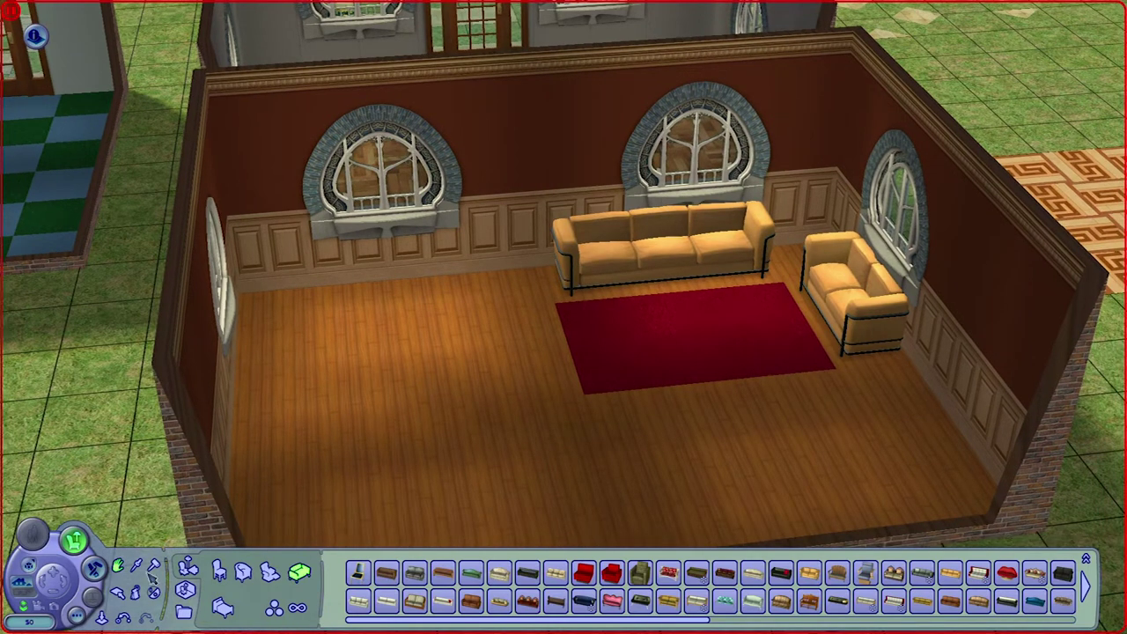
left_click(139, 564)
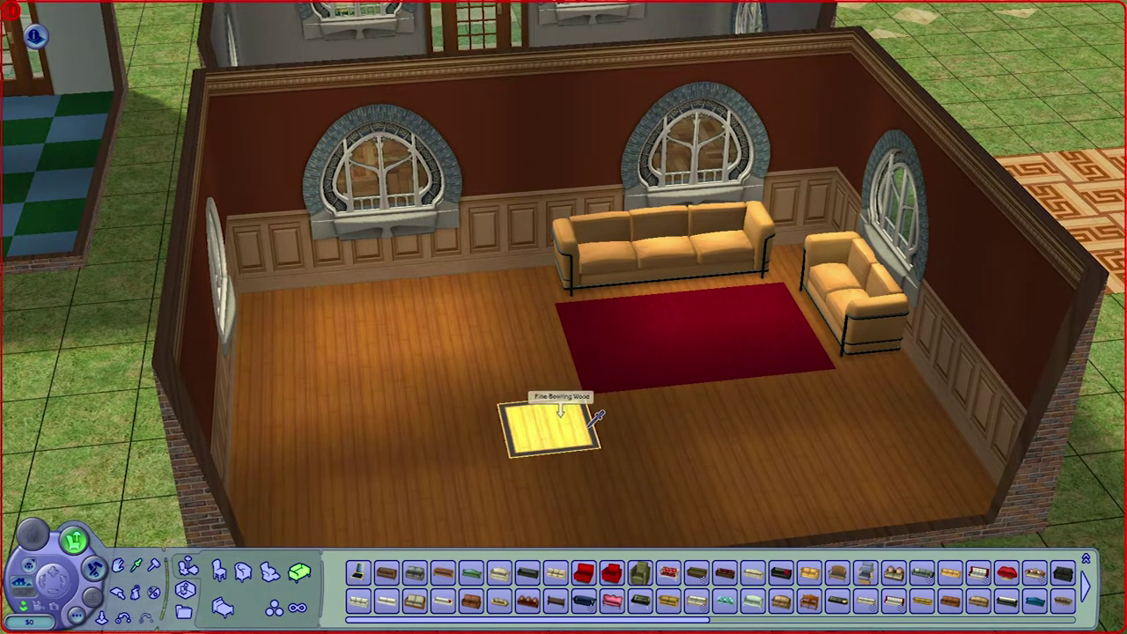
left_click(616, 381)
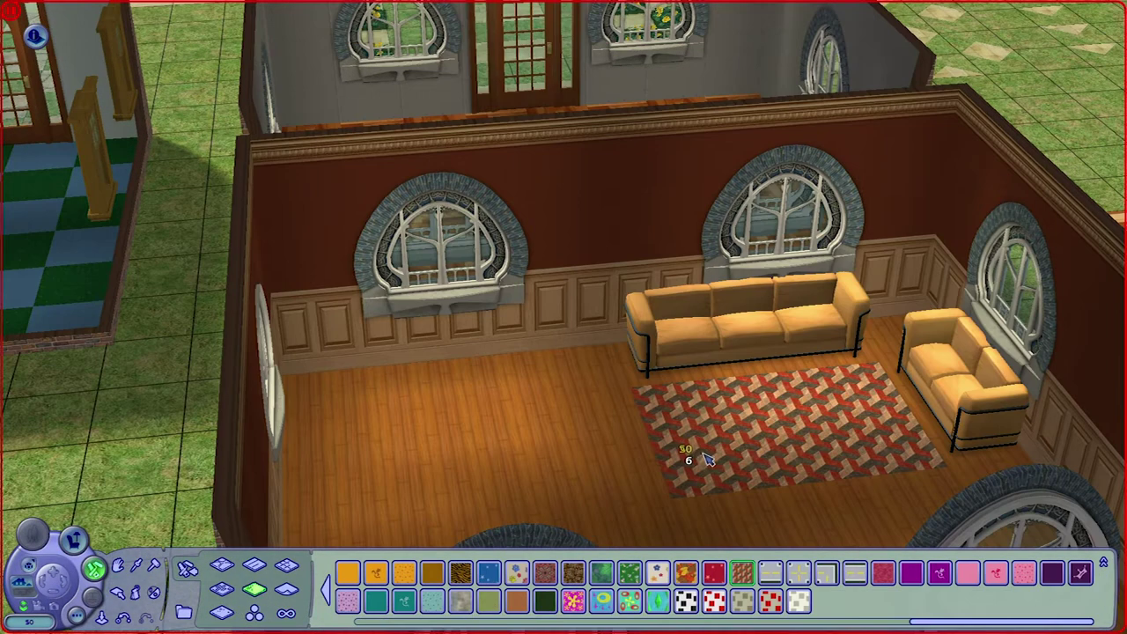
Build a 3 x 2 yellow rug with a green wavy border on the grass from Festive Filigree corner and edge pieces in Lime
key("Down")
key("Left")
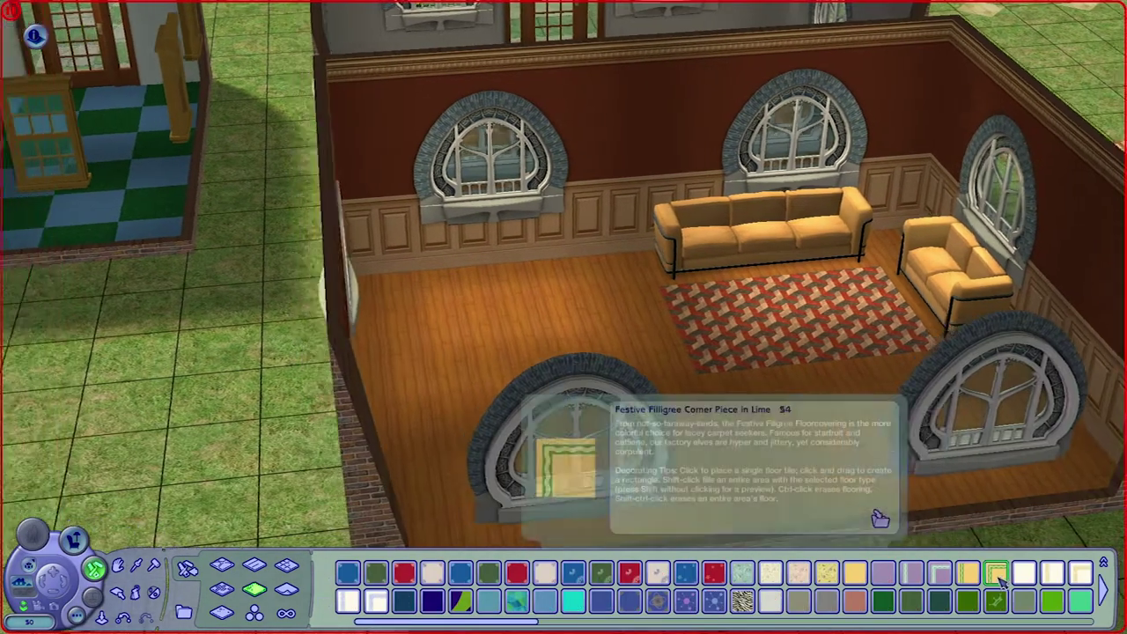
key("Left")
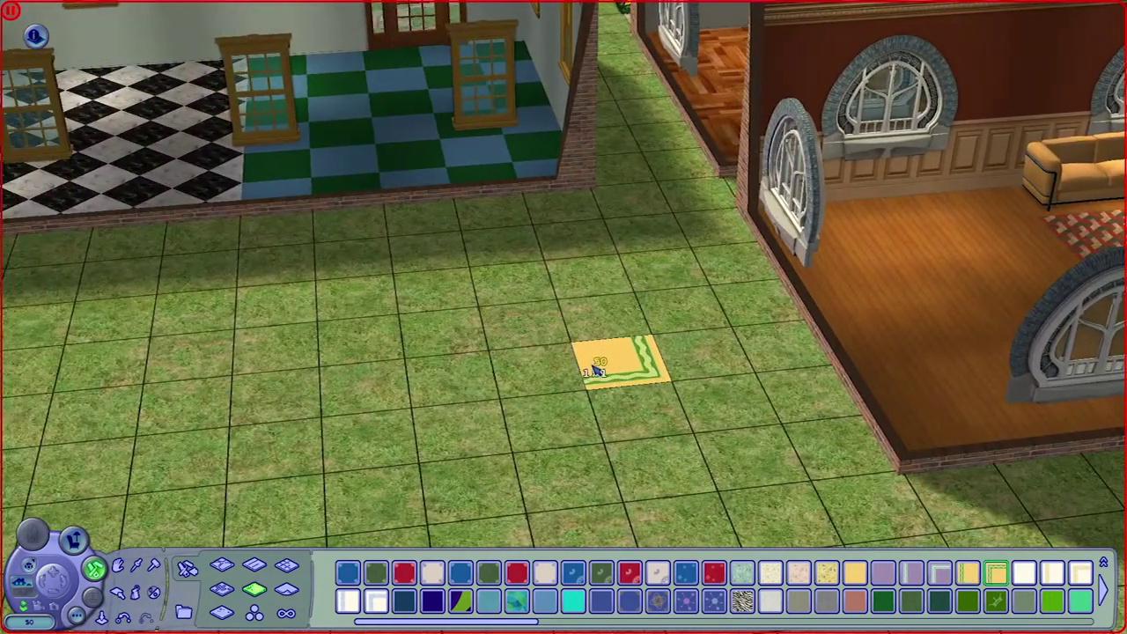
left_click(597, 370)
left_click(587, 310)
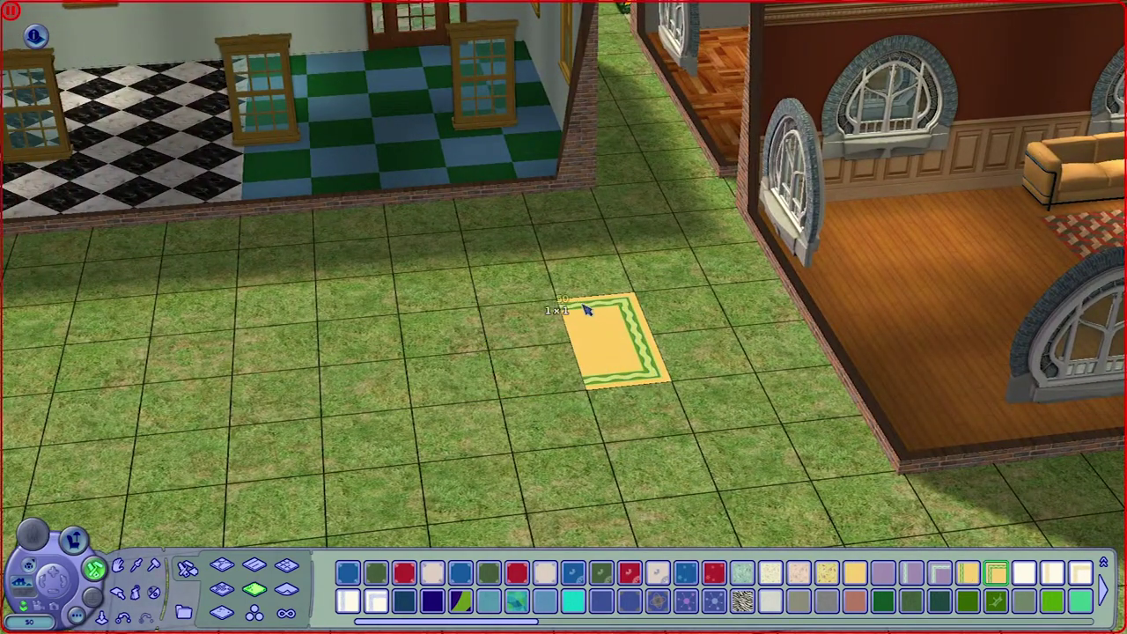
left_click(439, 329)
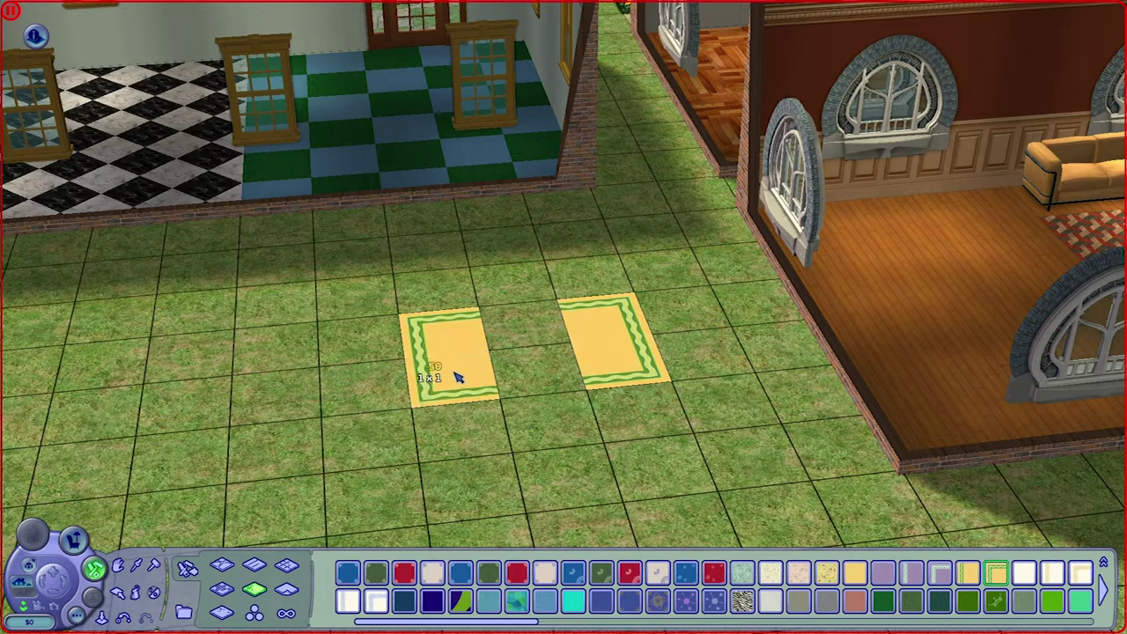
left_click(534, 381)
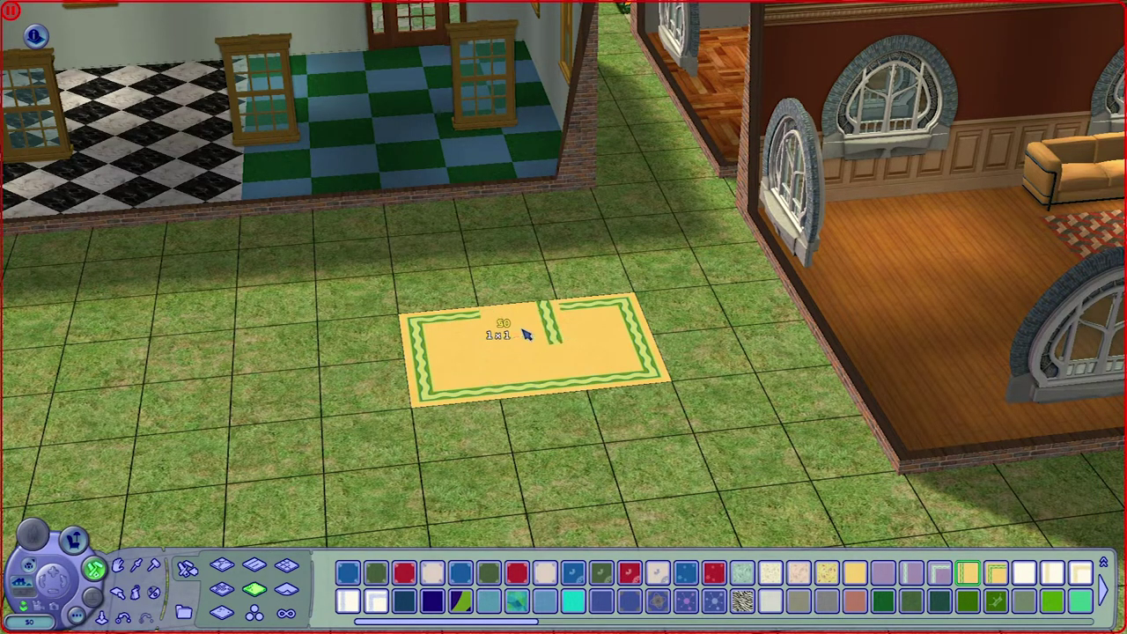
Carpet the unfurnished grey-walled room in dark red and lay a mustard-yellow rectangle inside it, leaving a one-tile red border
key("s")
key("a")
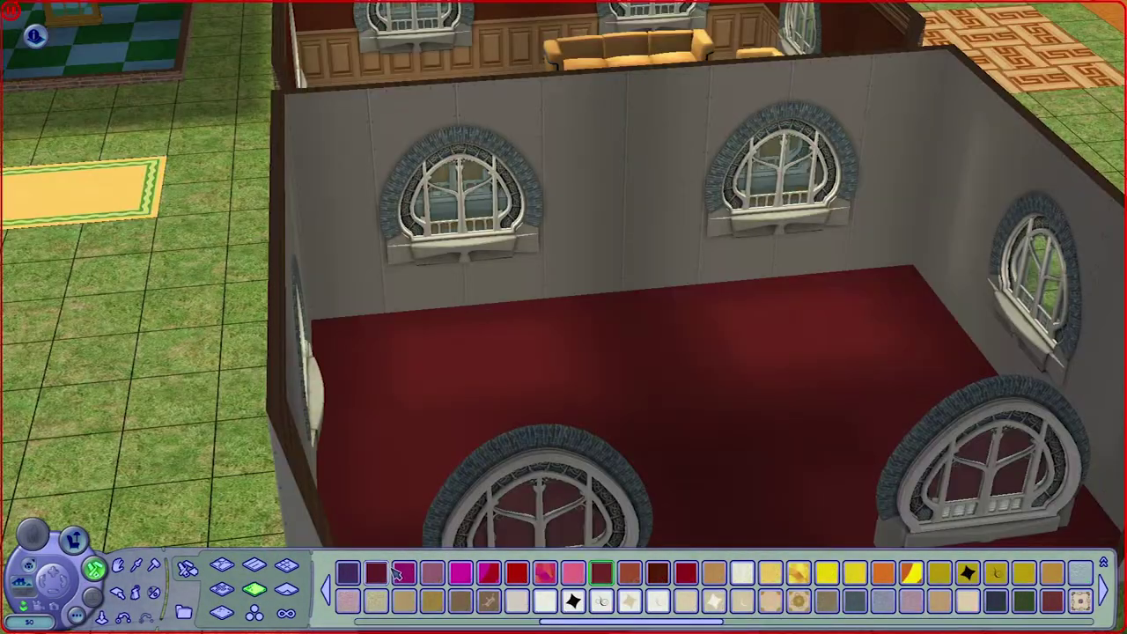
key("s")
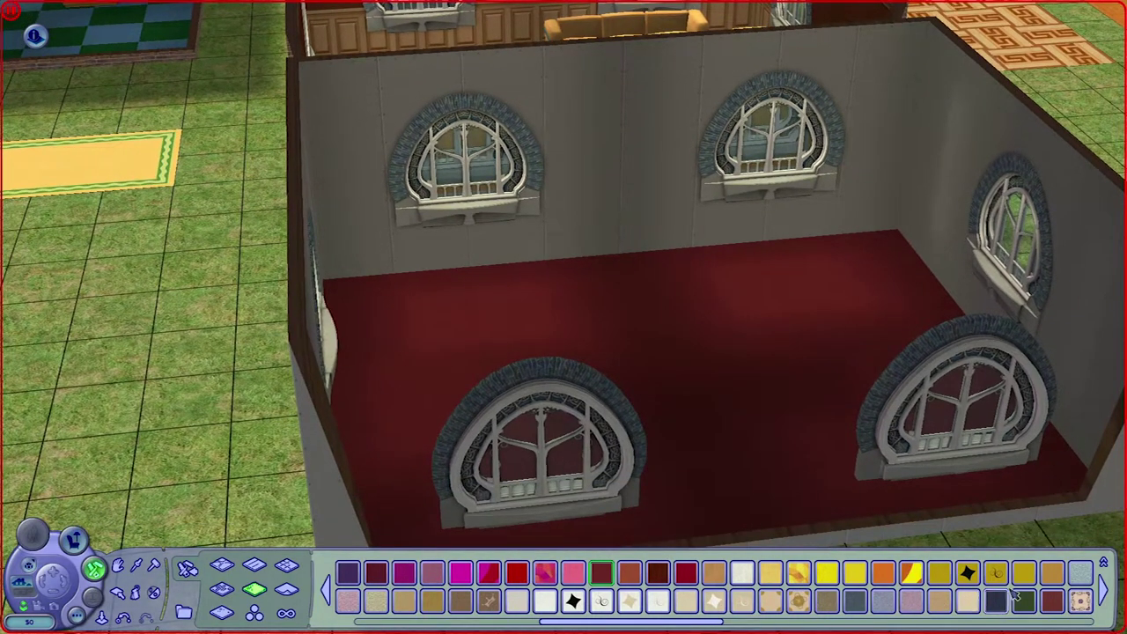
left_click(940, 574)
left_click_drag(843, 297, 515, 480)
key("s")
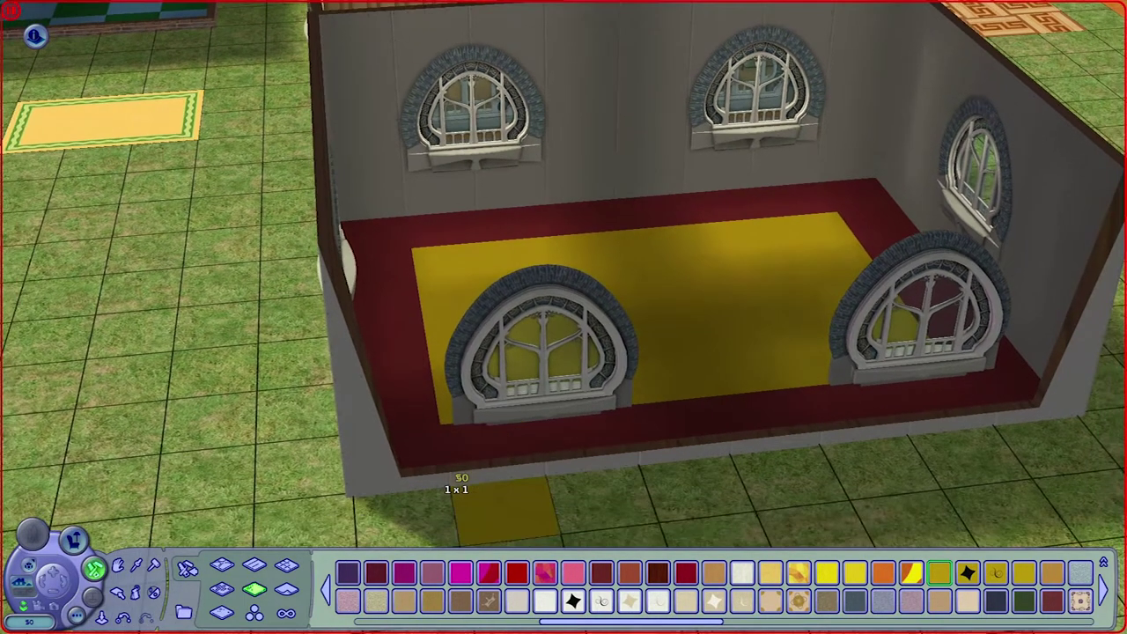
key("a")
key("w")
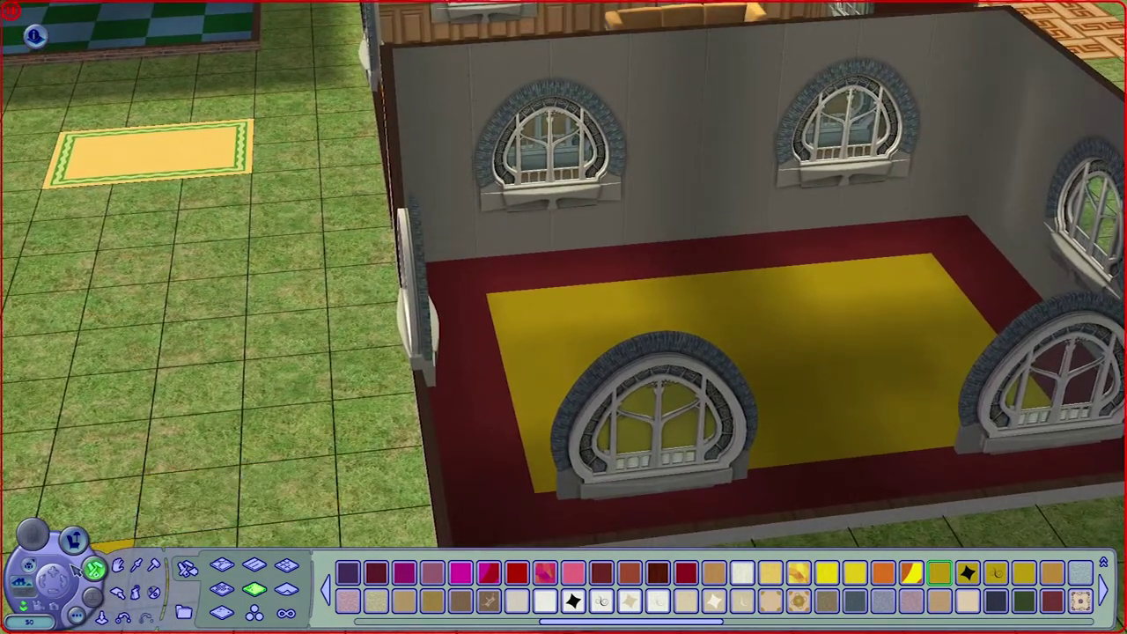
key("w")
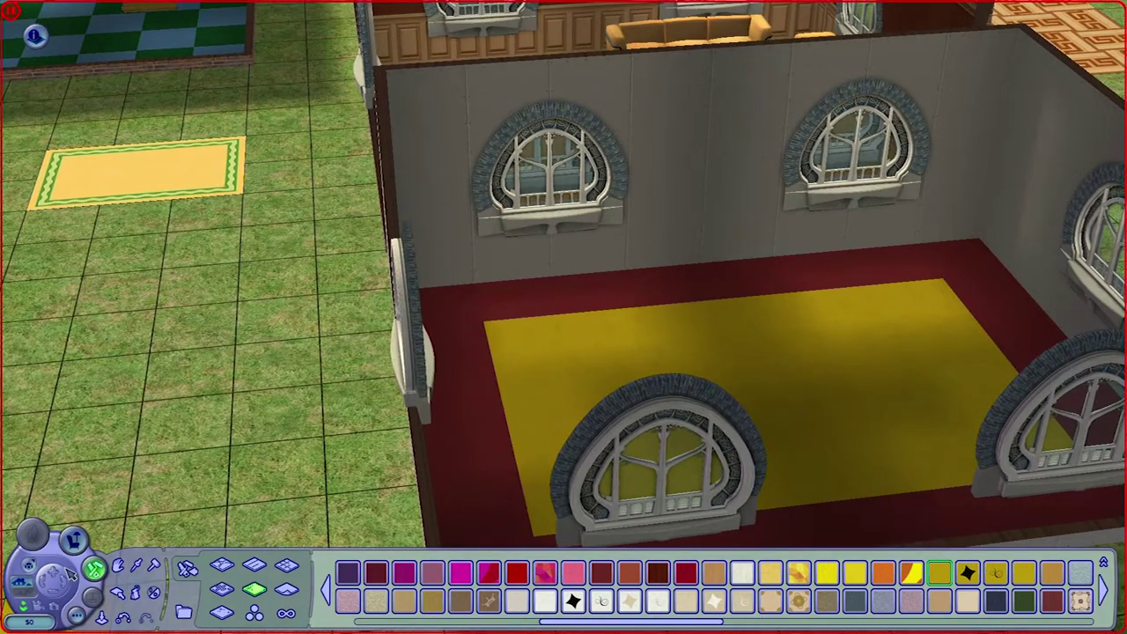
key("d")
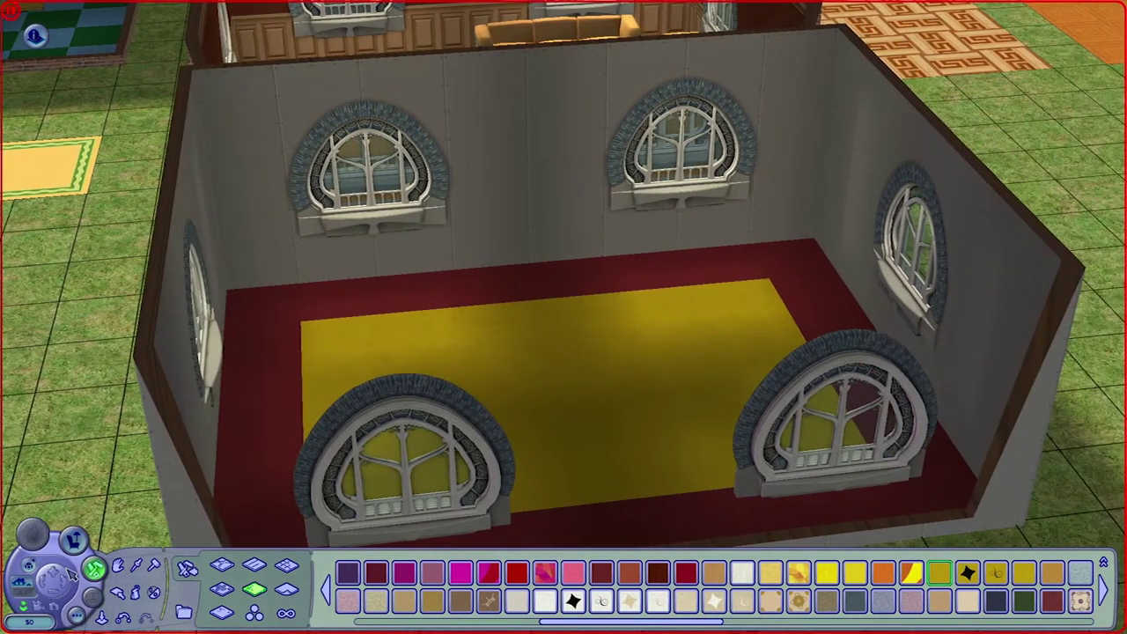
Lay a 5 x 4 navy rug near the yellow rug, with a 3 x 2 centre of lime green and turquoise quarter-tile diamonds
key("s")
key("a")
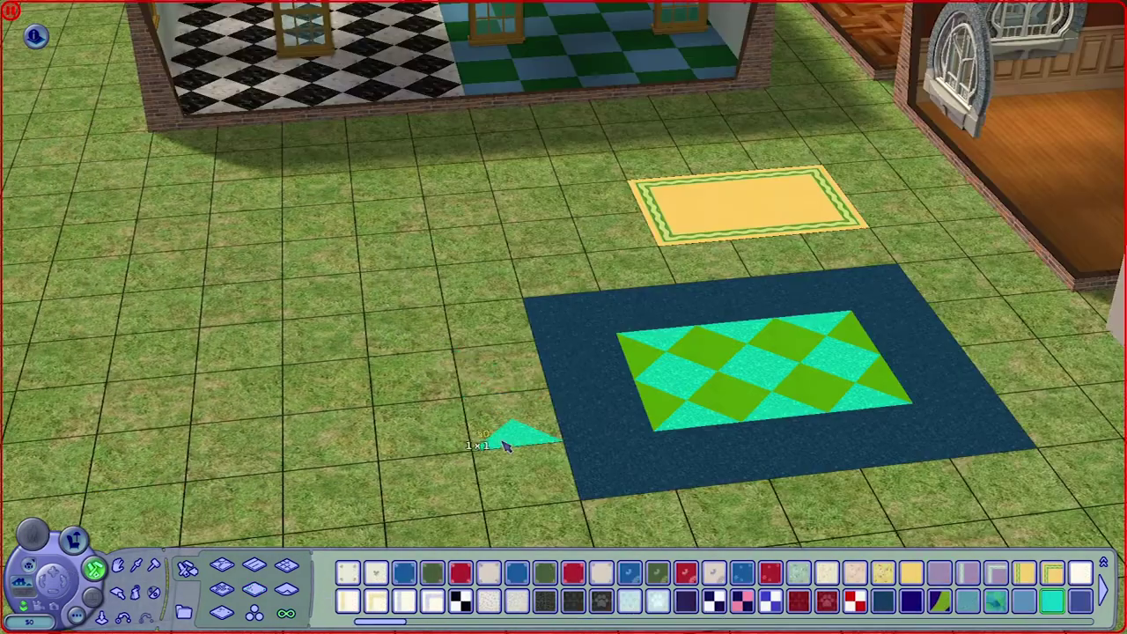
key("Right")
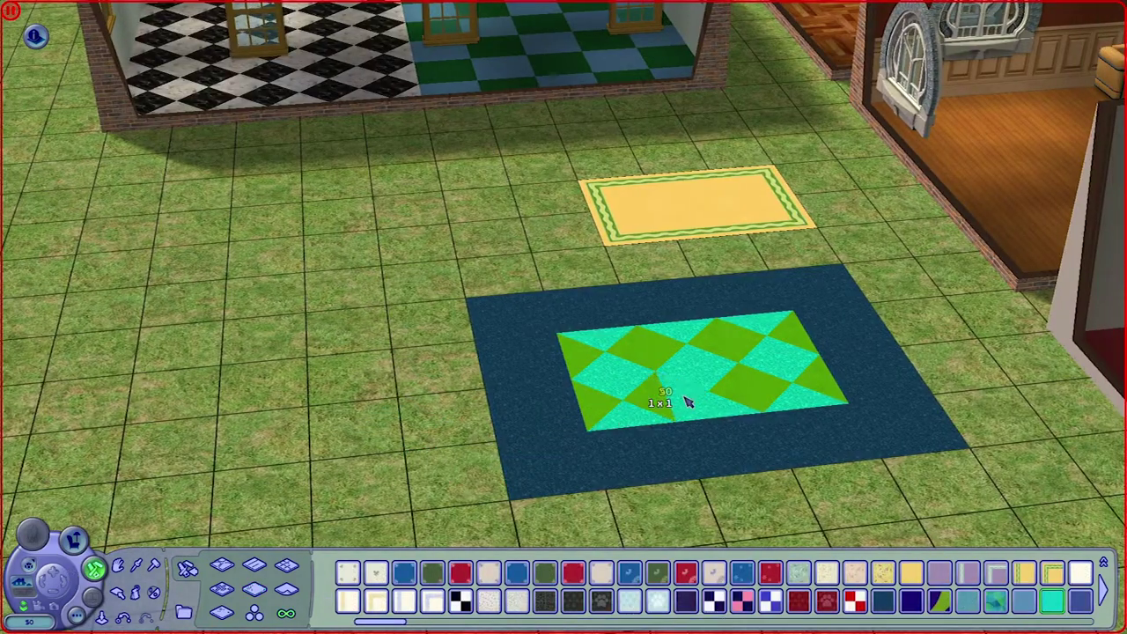
key("Right")
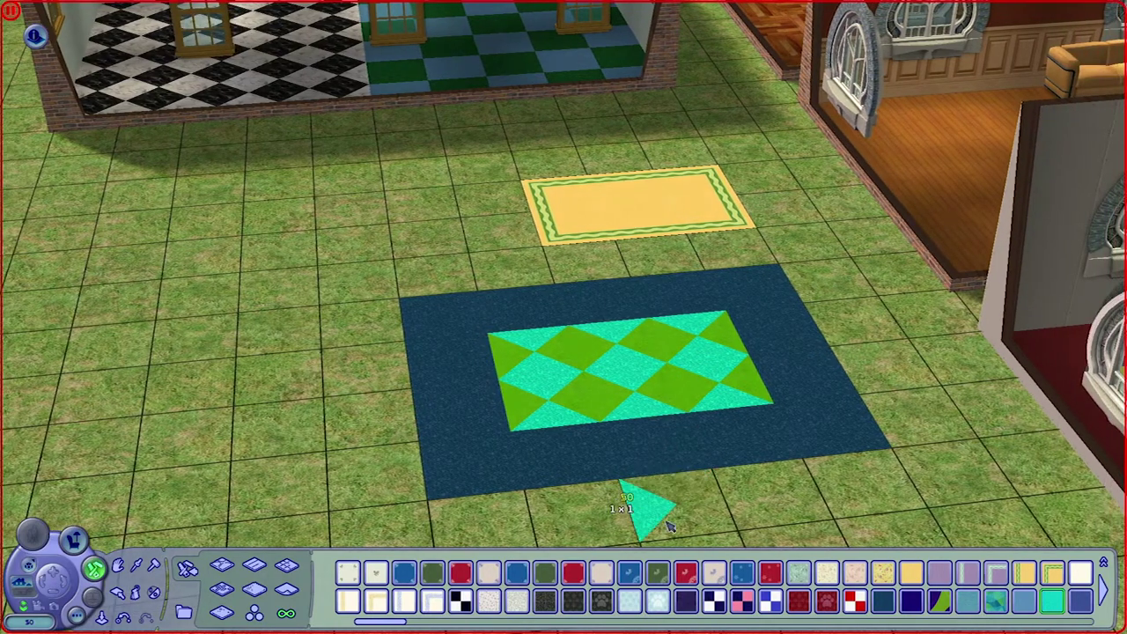
key("Down")
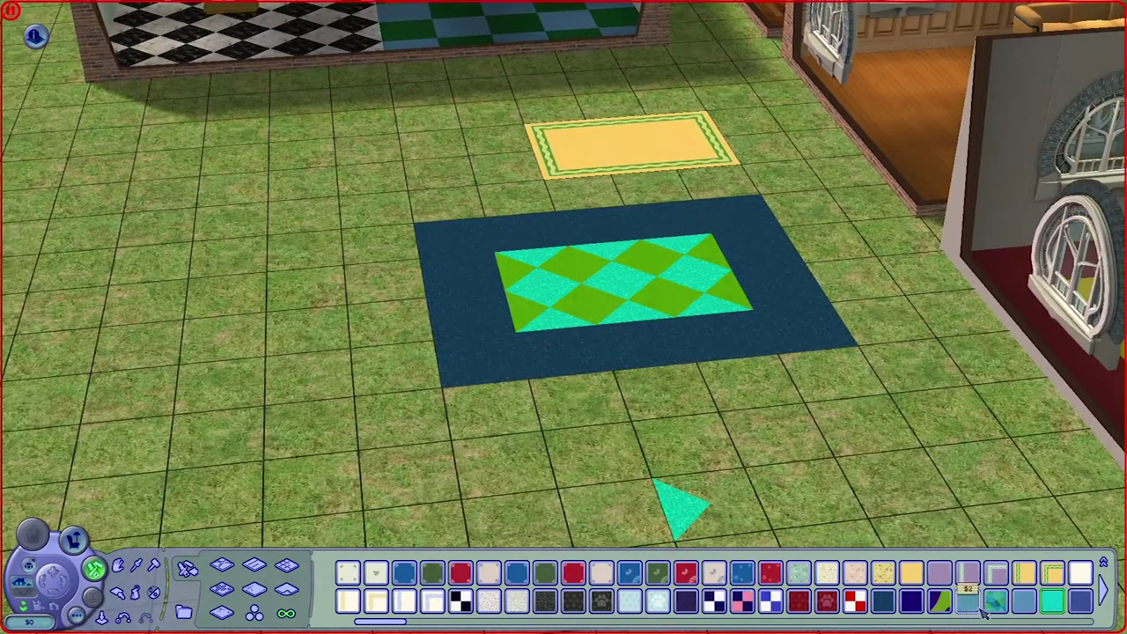
left_click(998, 603)
key("shift")
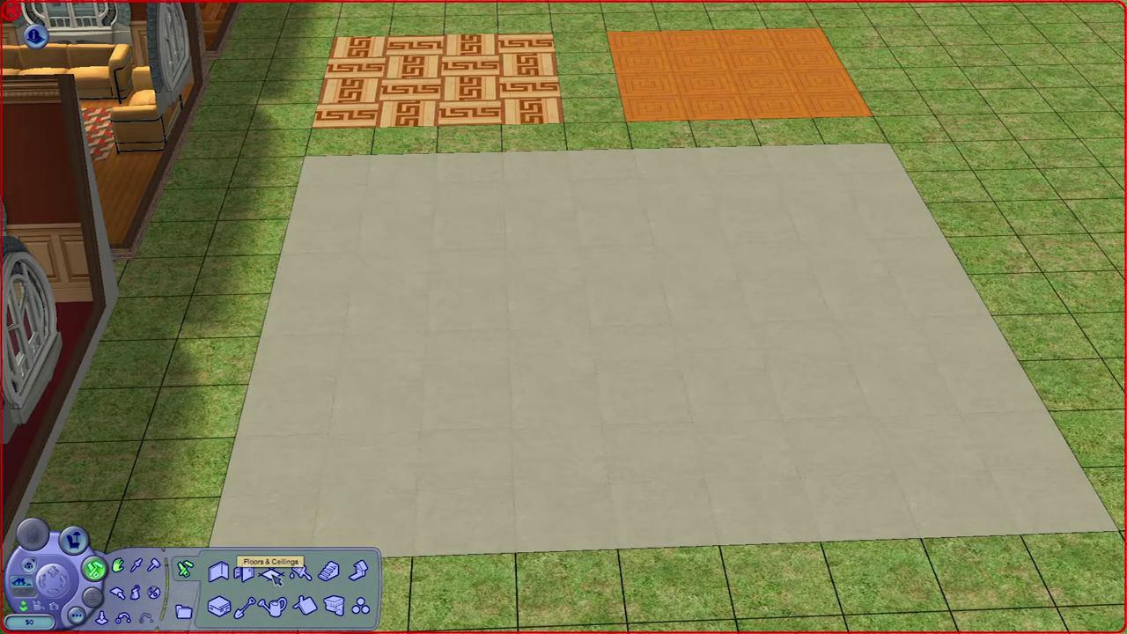
Lay dark red quarter tiles in a pinwheel around one grid corner of the pale stone floor and erase stone quarters between them
left_click(272, 574)
left_click(256, 591)
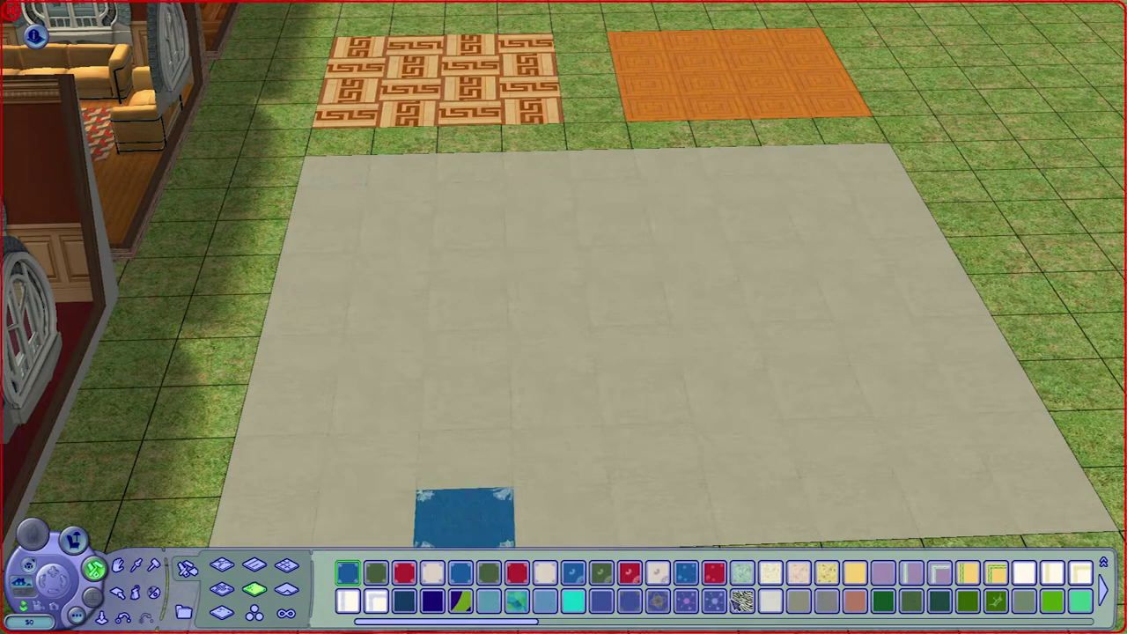
left_click(1106, 592)
left_click(686, 574)
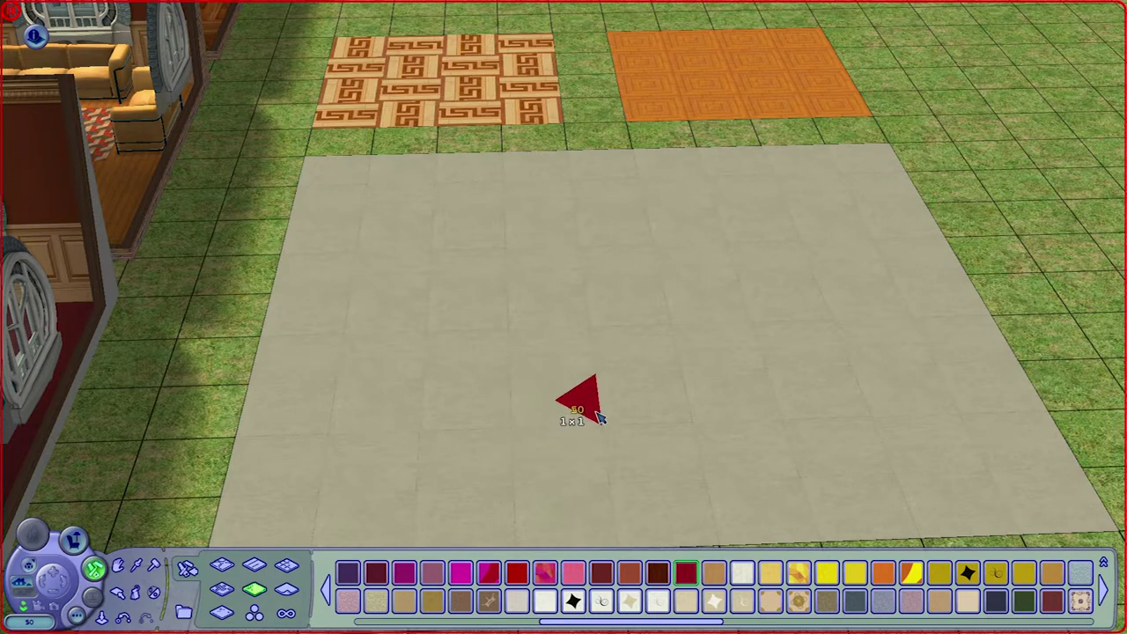
left_click(623, 305)
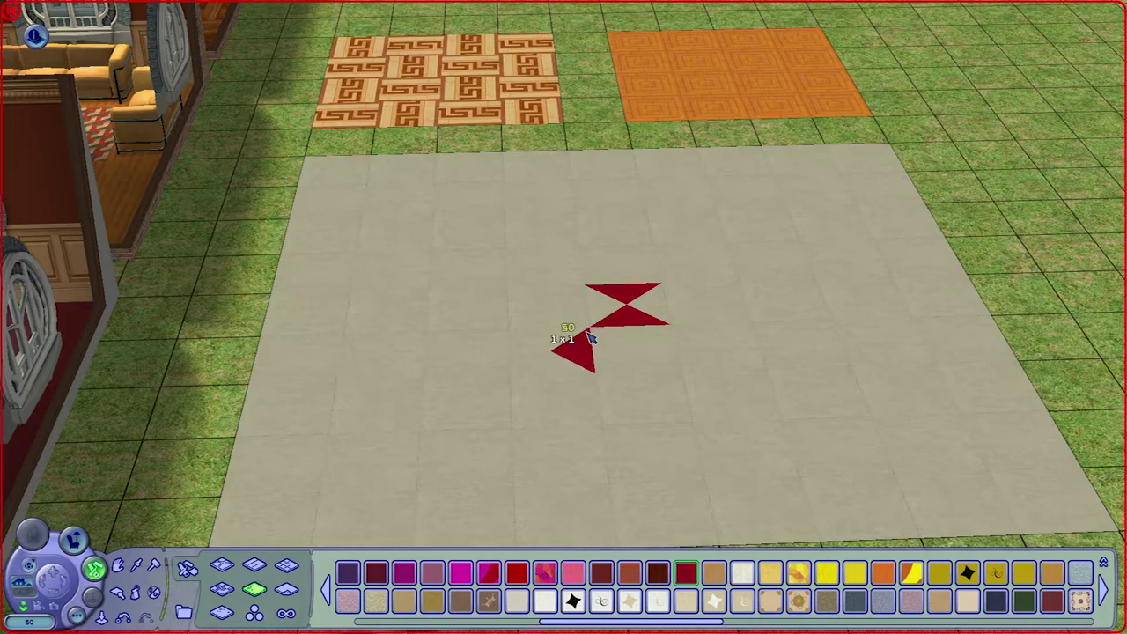
left_click(542, 321)
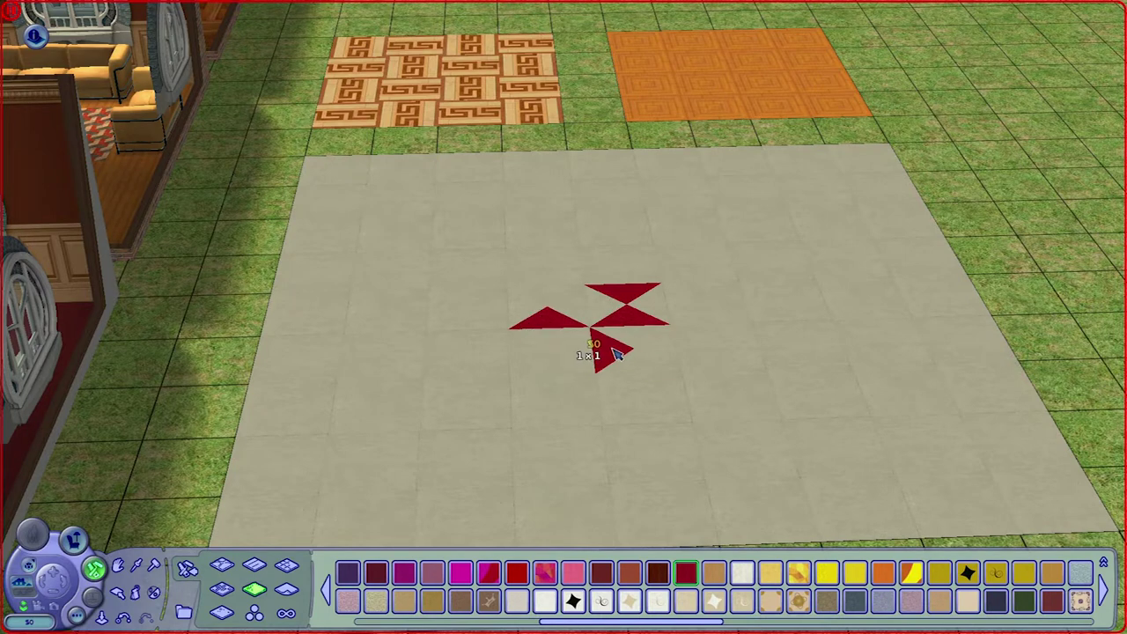
left_click(601, 339)
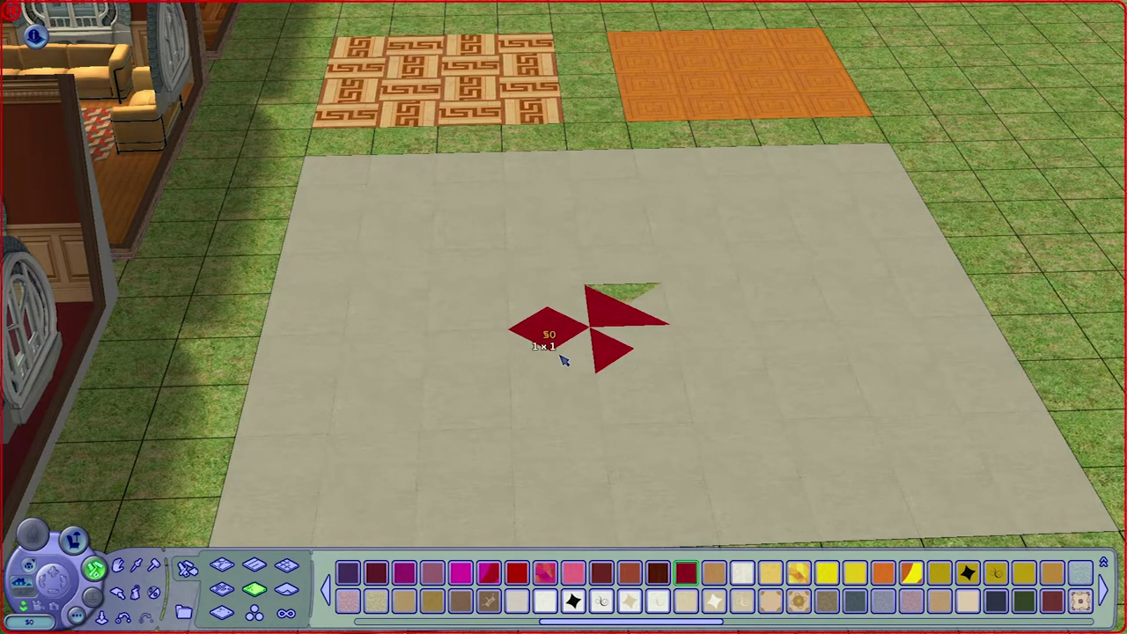
left_click(638, 324)
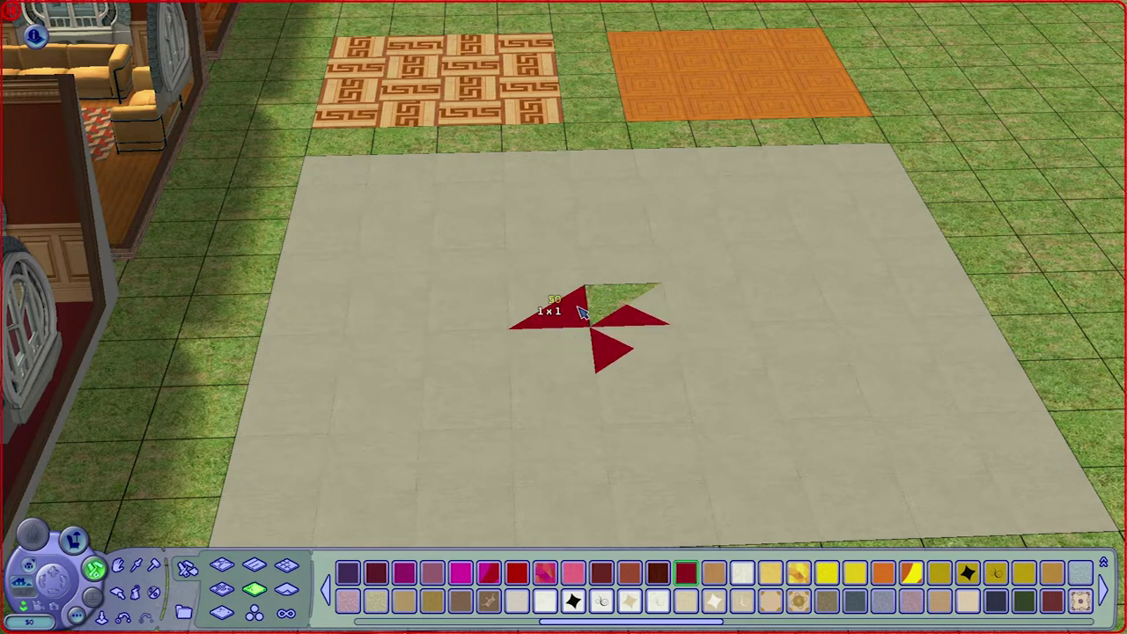
left_click(566, 329)
Fill the gaps between the dark red pinwheel quarters with pink quarter tiles to complete a two-colour diamond
key("Up")
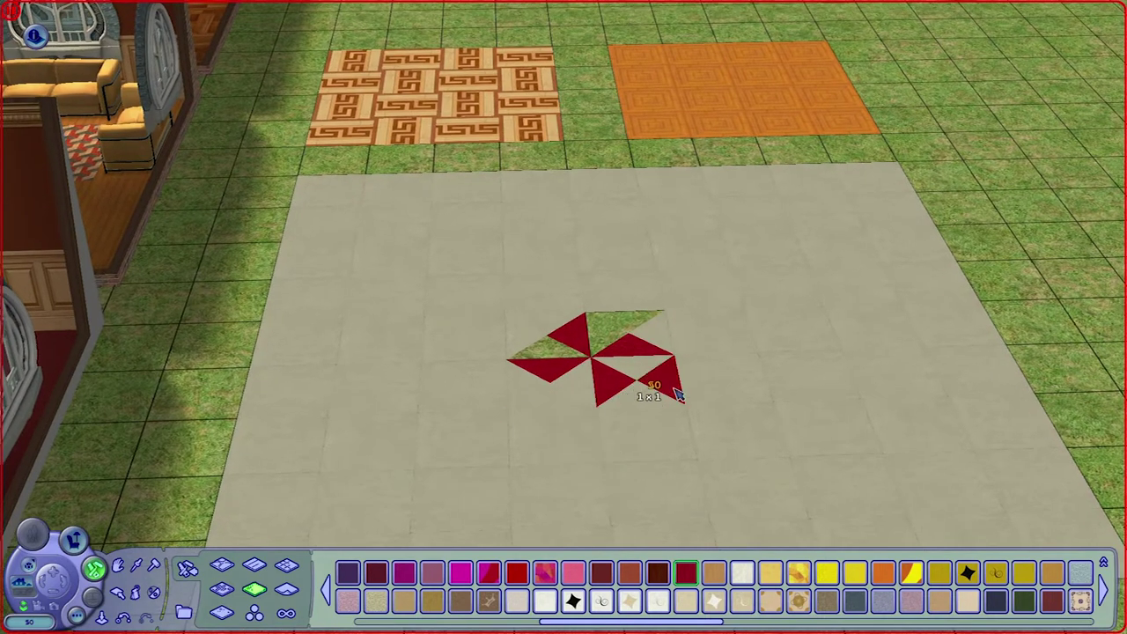
left_click(573, 573)
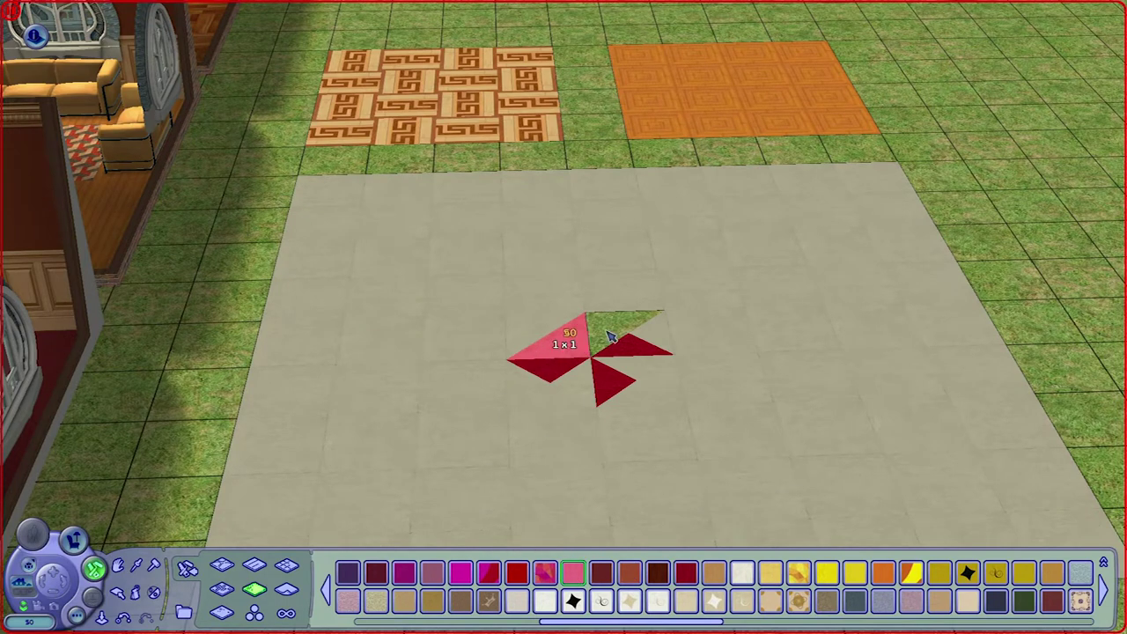
left_click(630, 364)
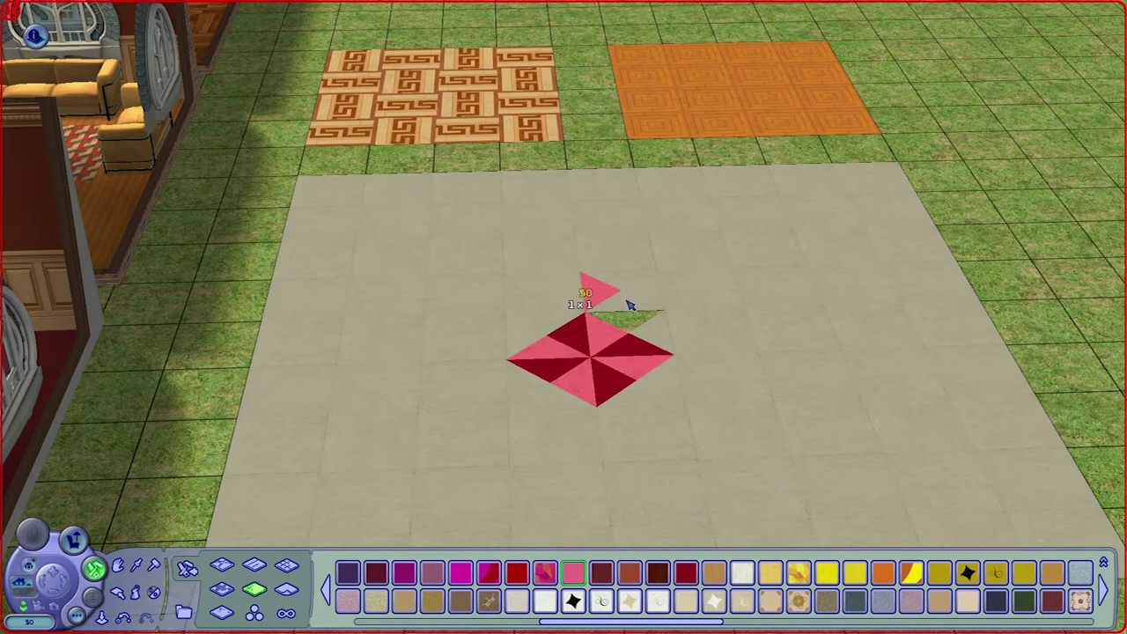
Lay pairs of pink quarter tiles around the central pinwheel to form one pink diamond off each of its four points
left_click(627, 301)
left_click(650, 292)
left_click(698, 301)
left_click(680, 330)
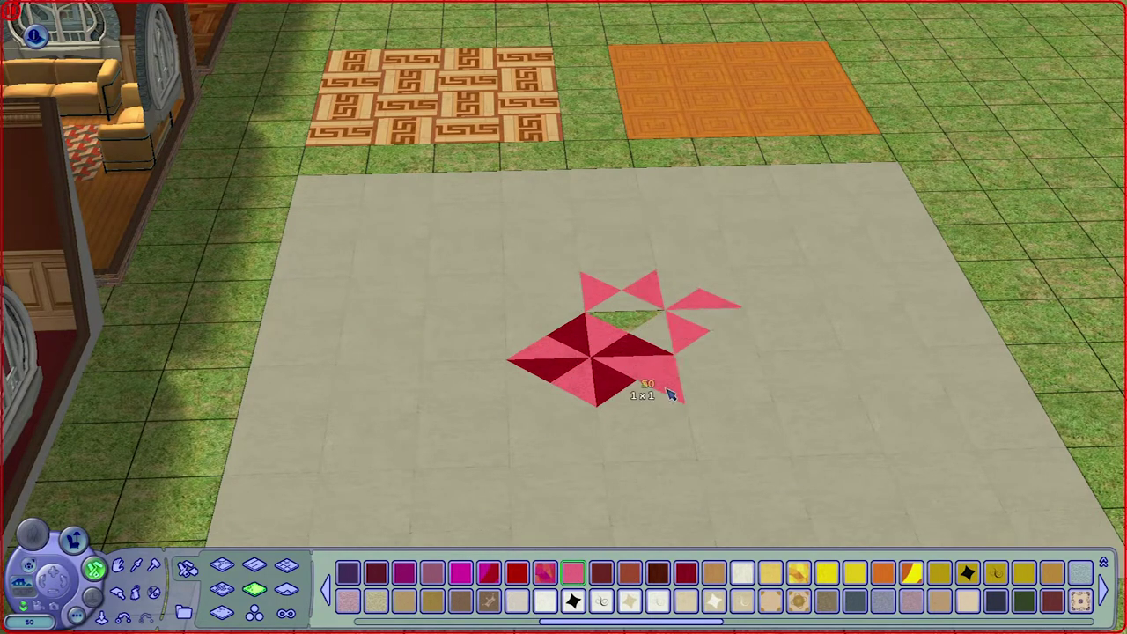
left_click(616, 434)
left_click(572, 433)
left_click(475, 377)
left_click(478, 351)
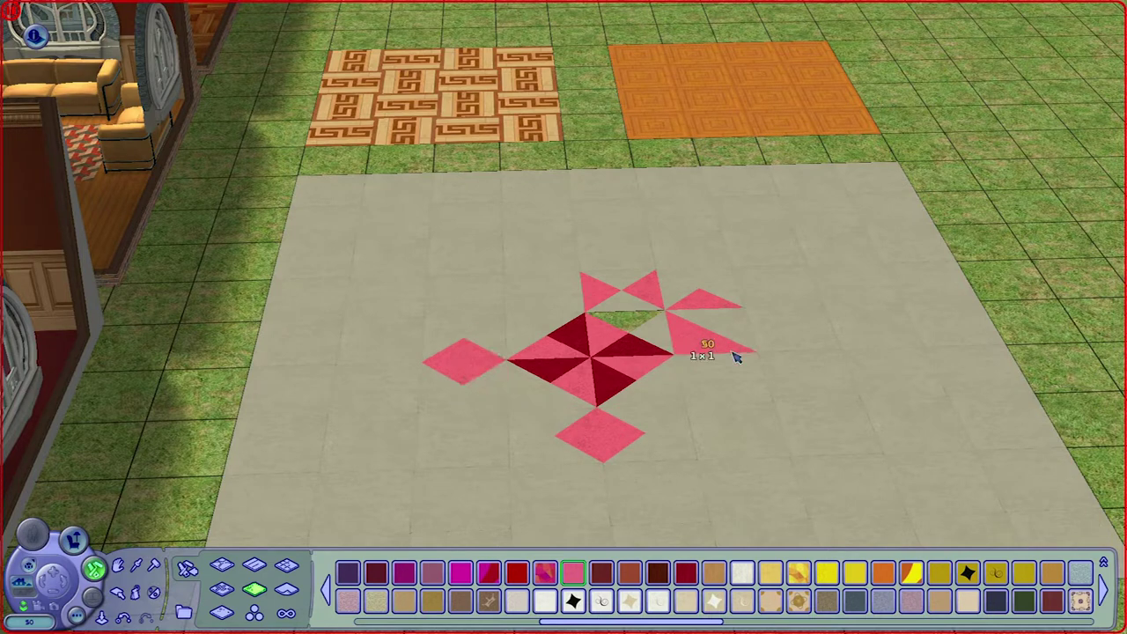
left_click(735, 356)
left_click(559, 295)
Surround the right-hand and near pink diamonds with dark red quarter tiles so each sits in a two-tile rectangle
left_click(686, 574)
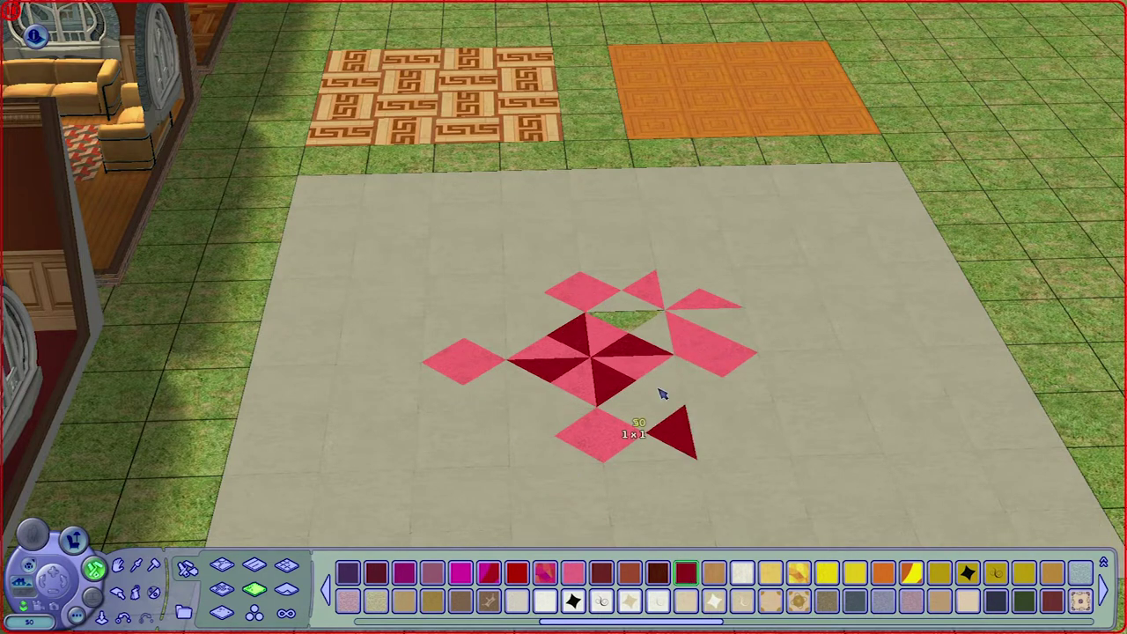
left_click(696, 339)
left_click(704, 321)
left_click(738, 335)
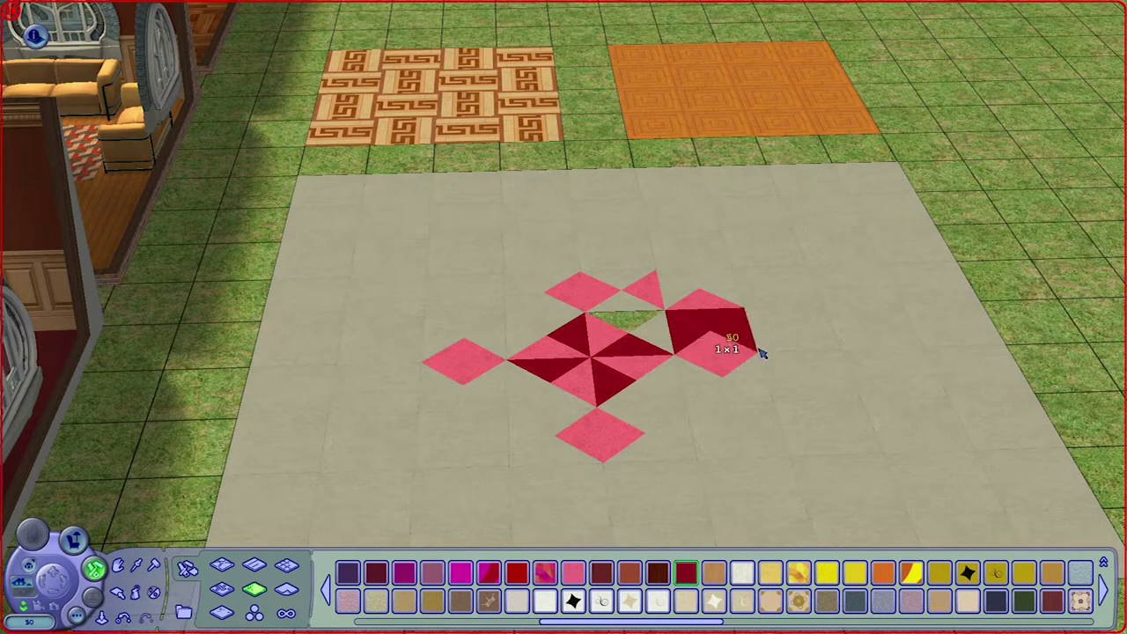
left_click(734, 386)
left_click(710, 395)
left_click(659, 430)
left_click(649, 454)
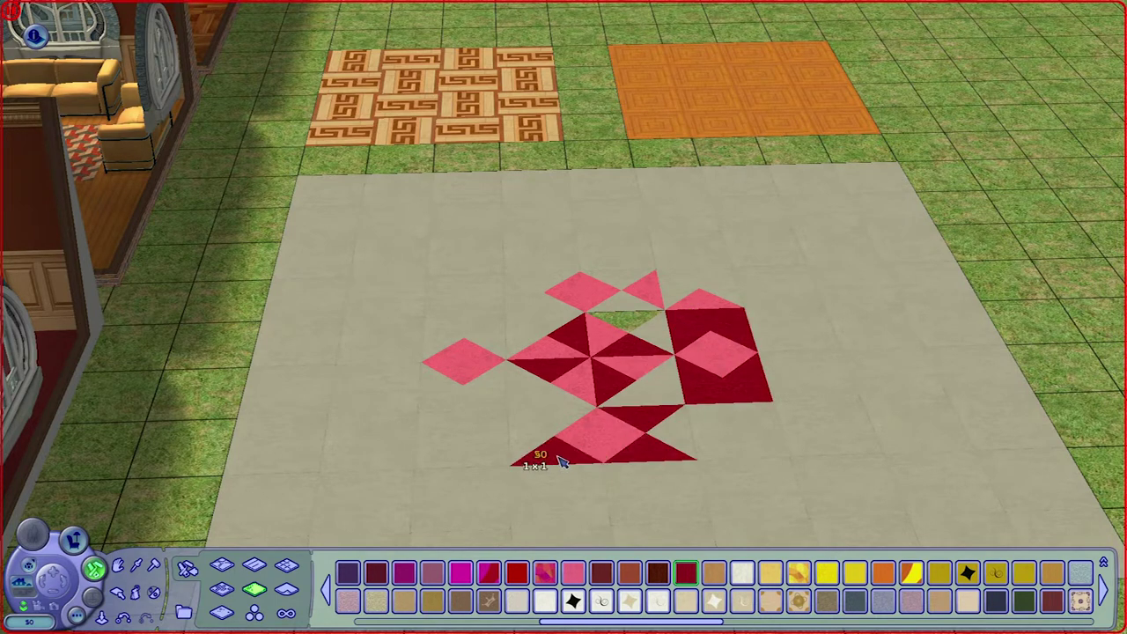
left_click(558, 457)
left_click(558, 414)
left_click(533, 442)
left_click(665, 432)
Surround the left-hand and far pink diamonds with dark red quarter tiles so each sits in a two-tile rectangle
left_click(490, 388)
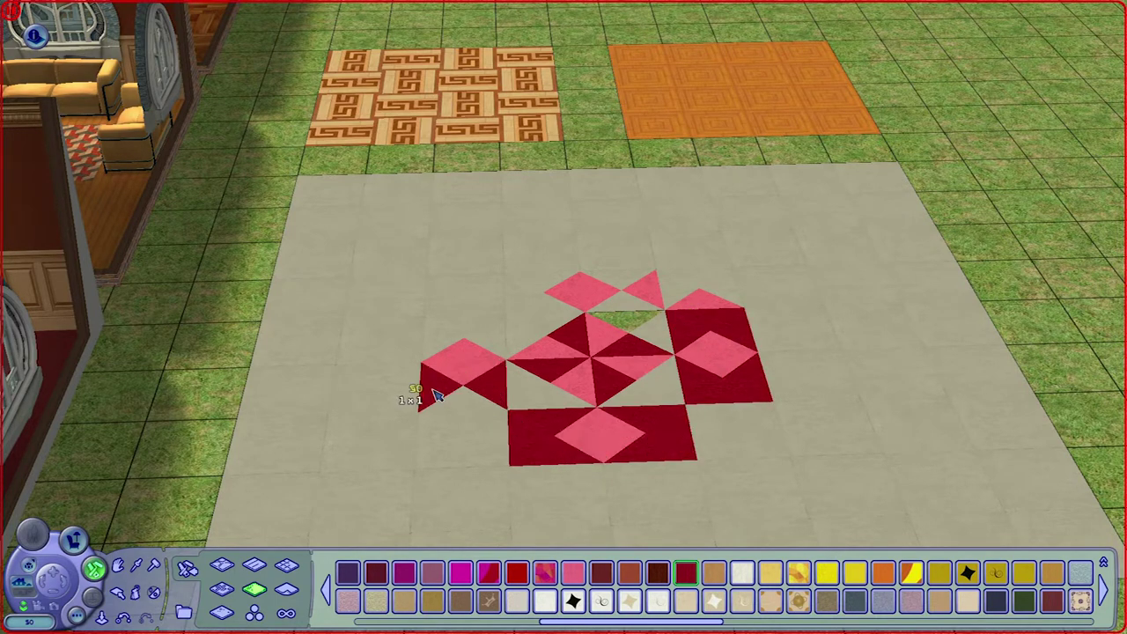
left_click(436, 338)
left_click(487, 334)
left_click(437, 398)
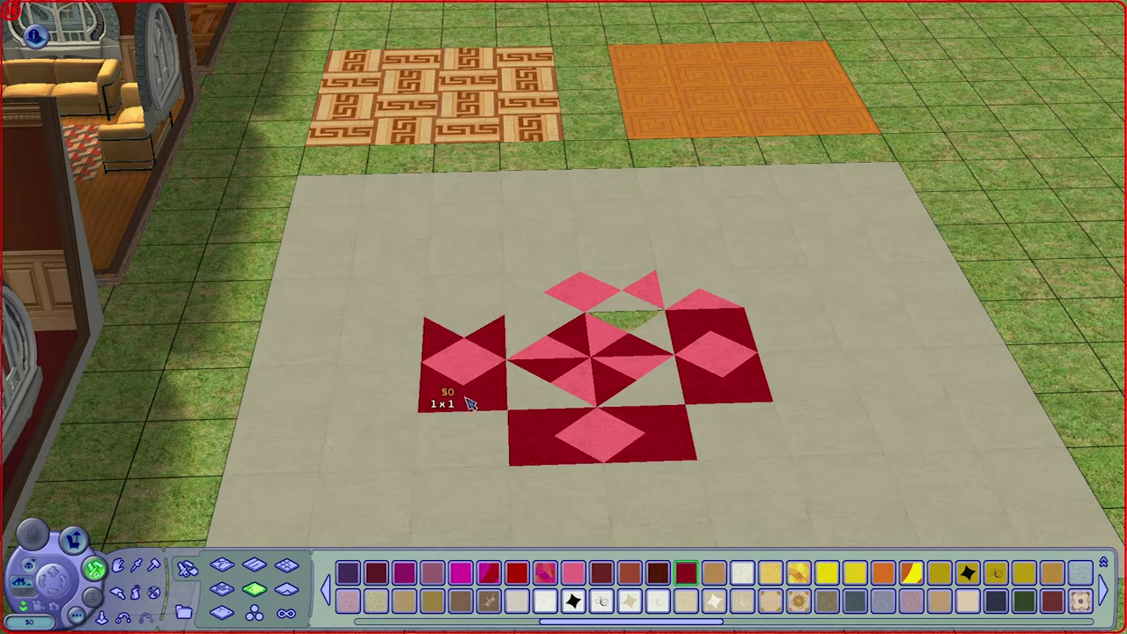
left_click(535, 284)
left_click(535, 304)
left_click(650, 298)
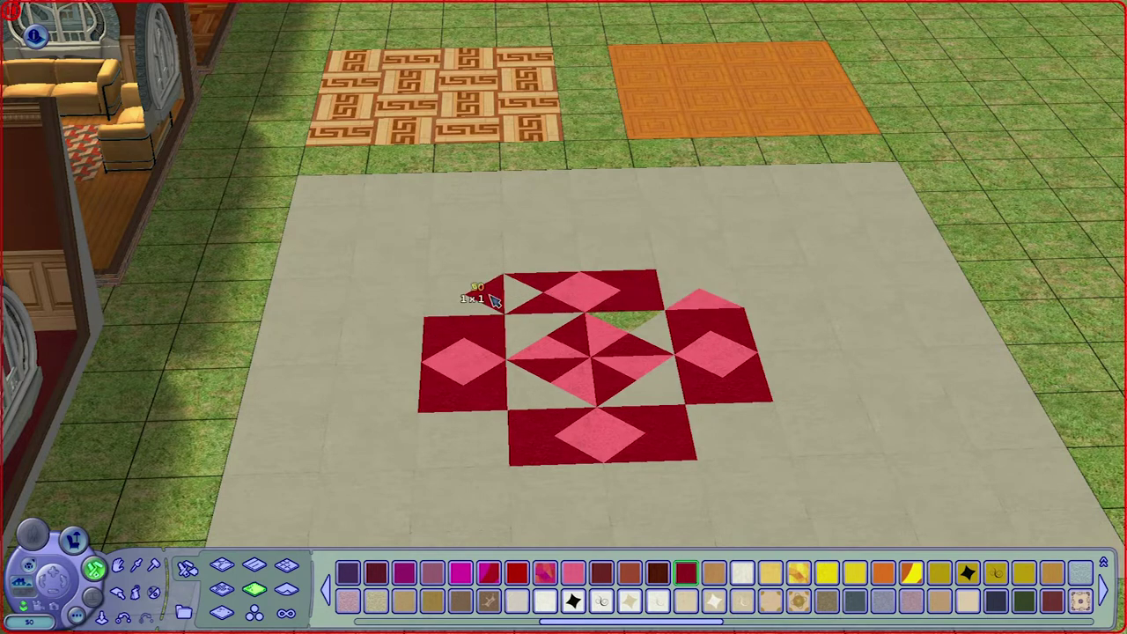
Sample the pale stone floor and restore it over the grass gap beside the pinwheel and the stray pink quarter
left_click(516, 299)
key("e")
left_click(525, 402)
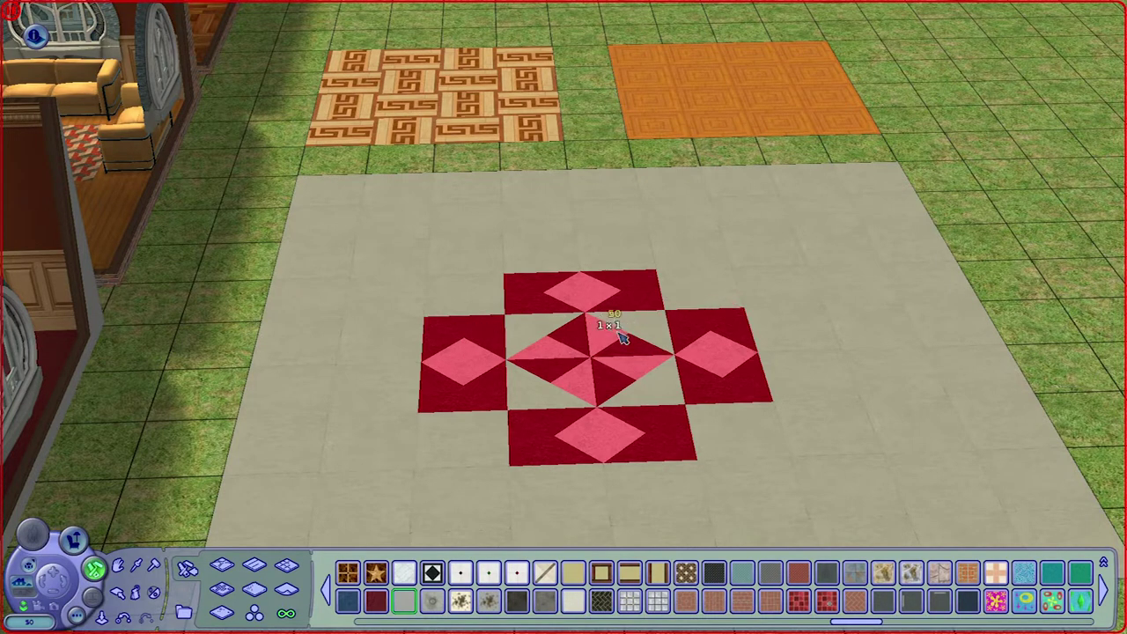
Sample the pink carpet and lay one full pink tile in each of the four corners of the patchwork
key("e")
left_click(614, 433)
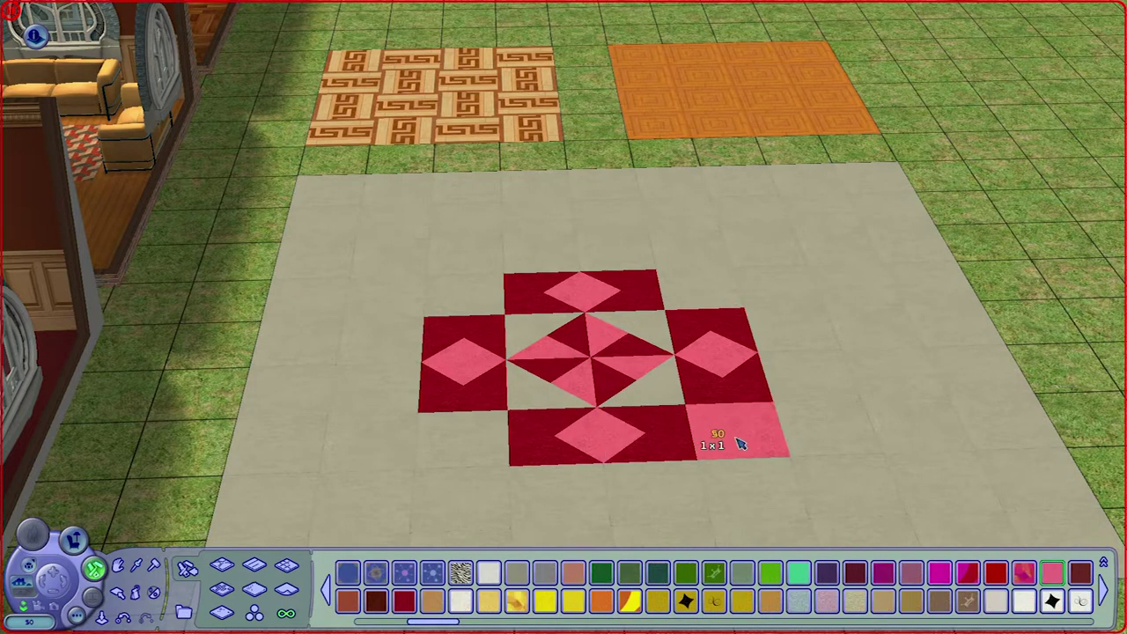
left_click(741, 440)
left_click(709, 288)
left_click(464, 293)
left_click(476, 436)
Sample the dark red carpet and lay it as quarter tiles along the patchwork's far edge and upper sides, outlining a heart's lobes
key("Down")
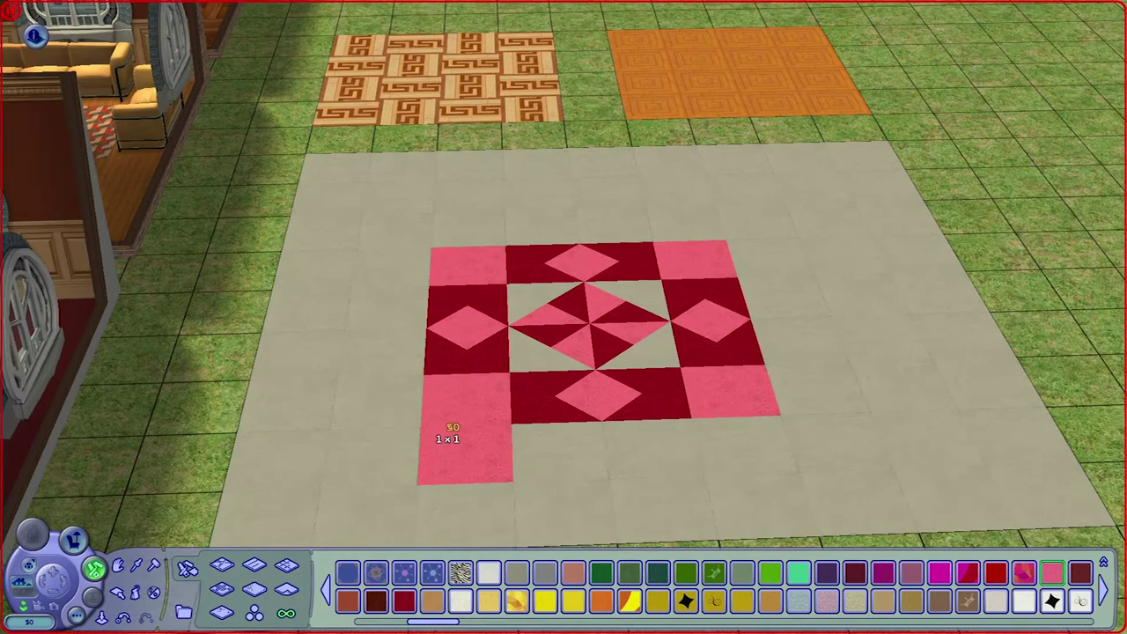
key("Up")
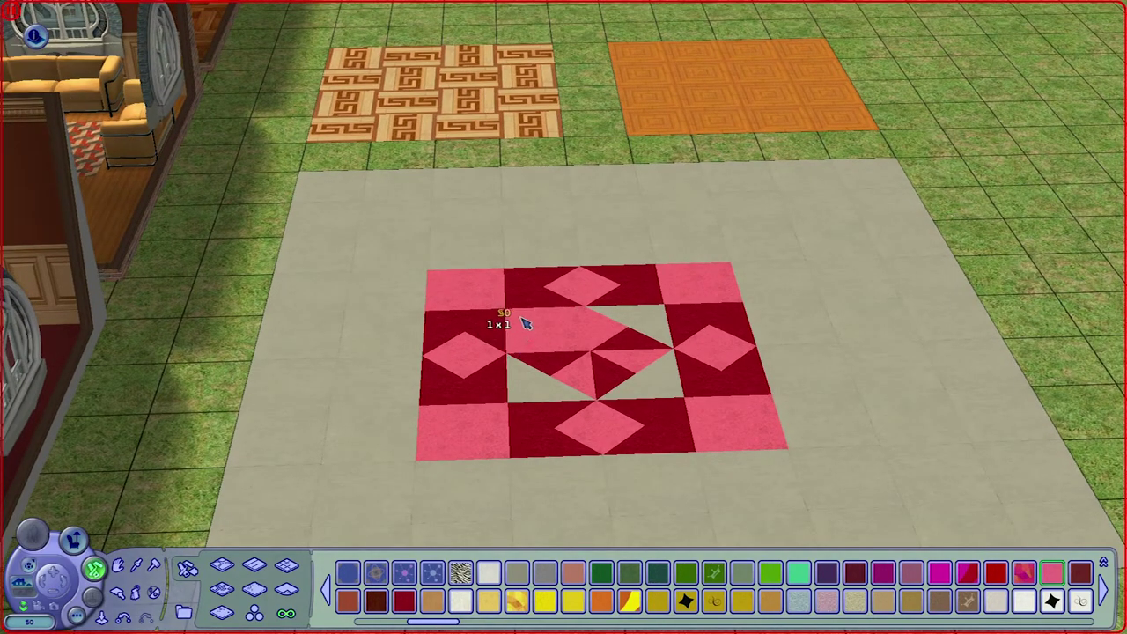
key("e")
left_click(552, 276)
key("ctrl+f")
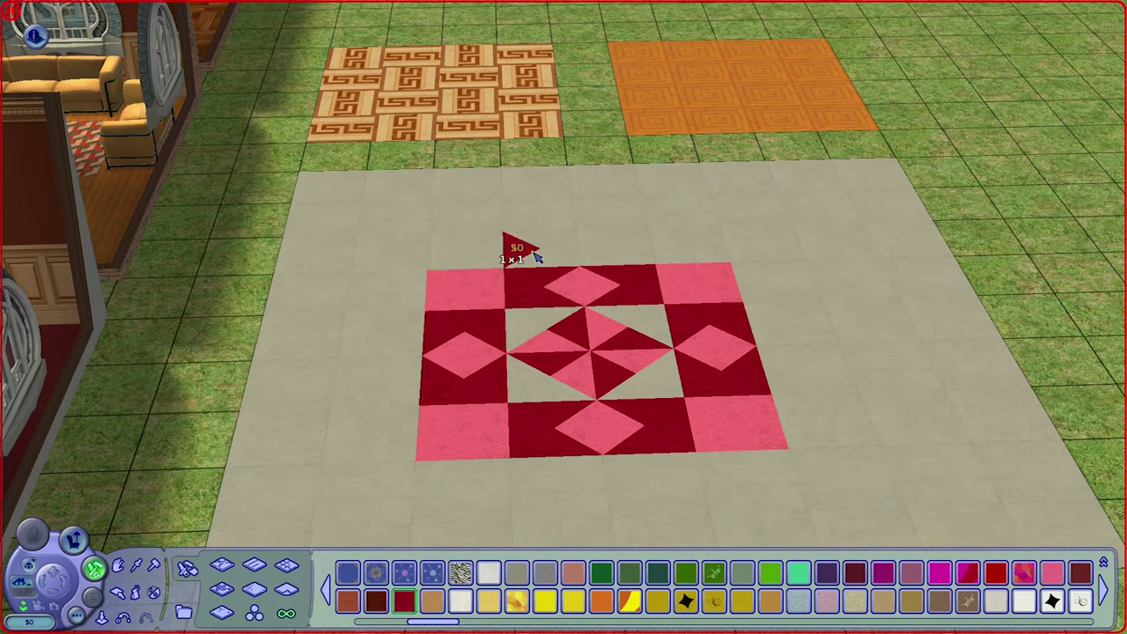
left_click(544, 261)
left_click(512, 245)
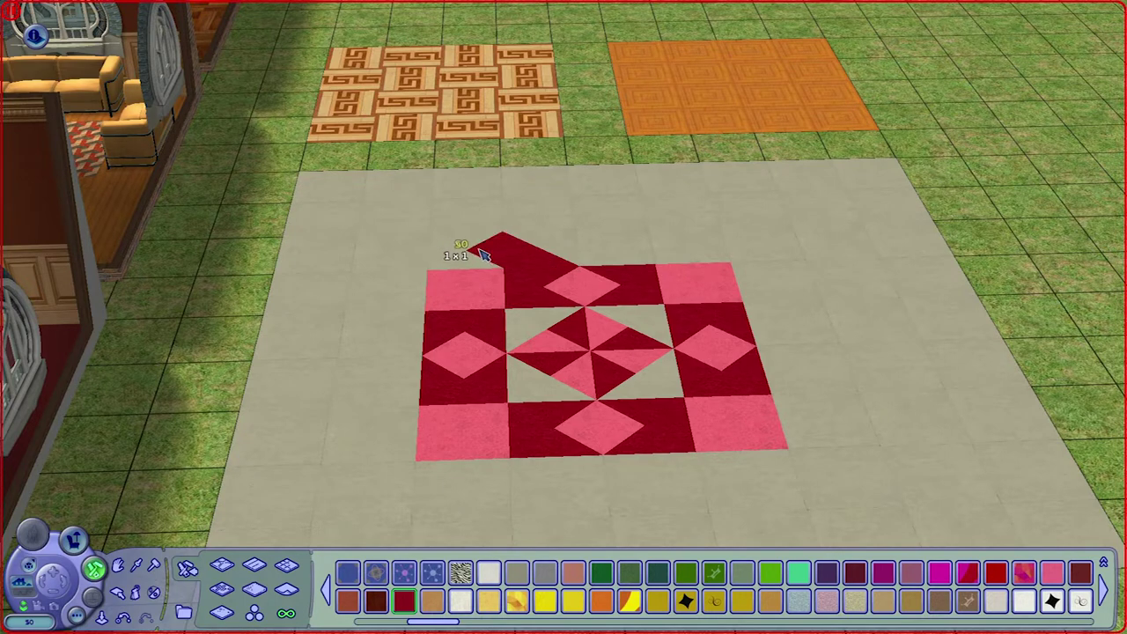
left_click(446, 251)
left_click(487, 251)
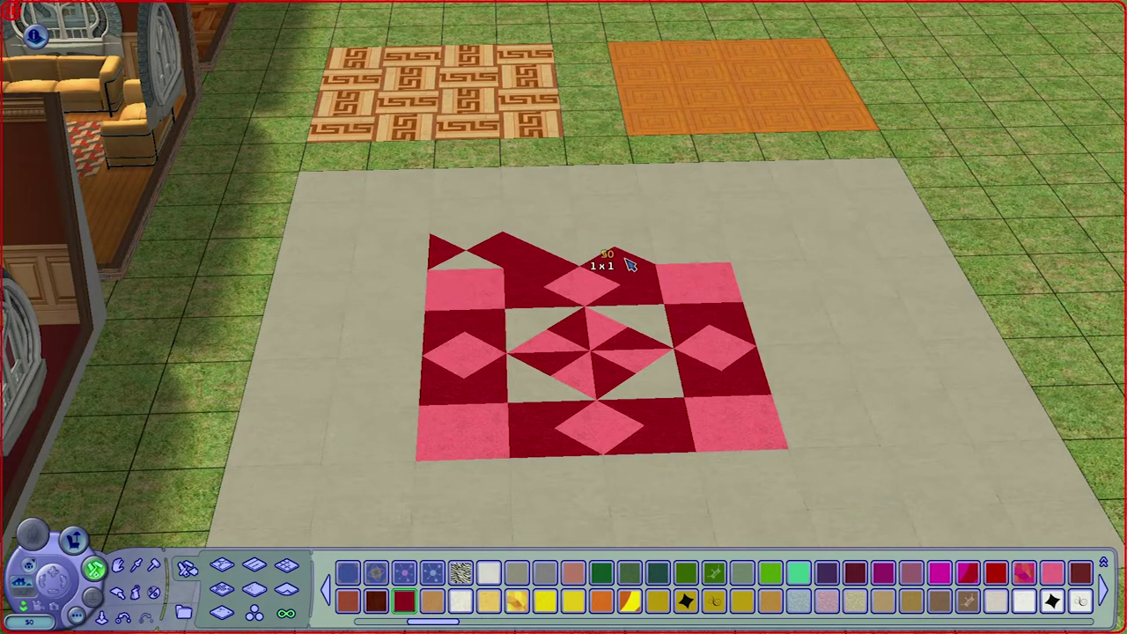
left_click(791, 301)
left_click(414, 293)
left_click(393, 306)
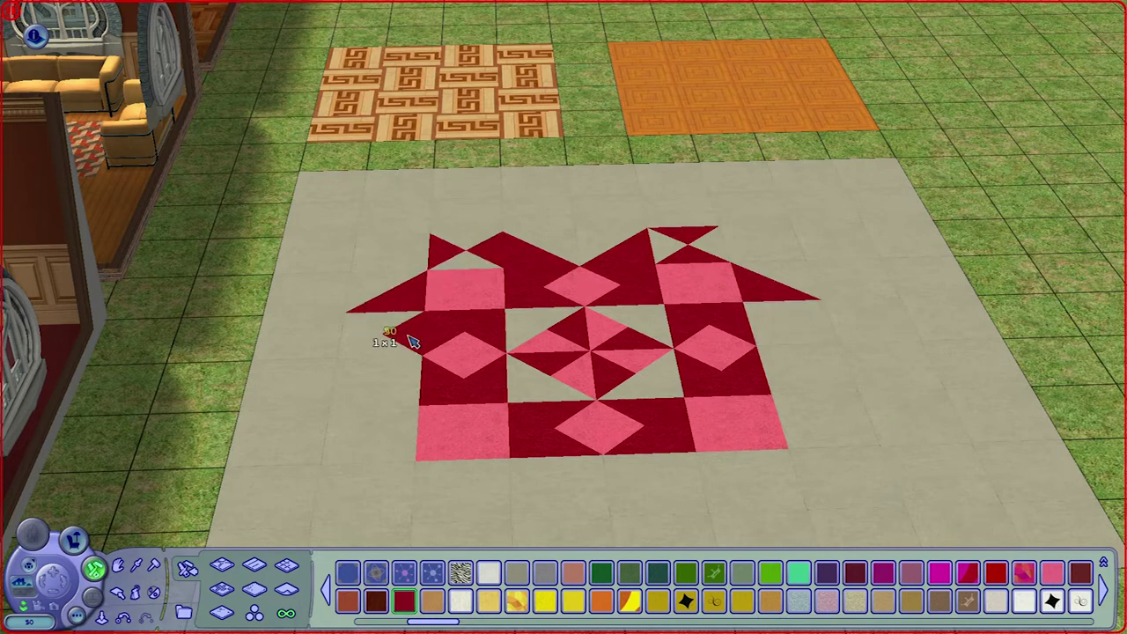
left_click(409, 337)
left_click(784, 313)
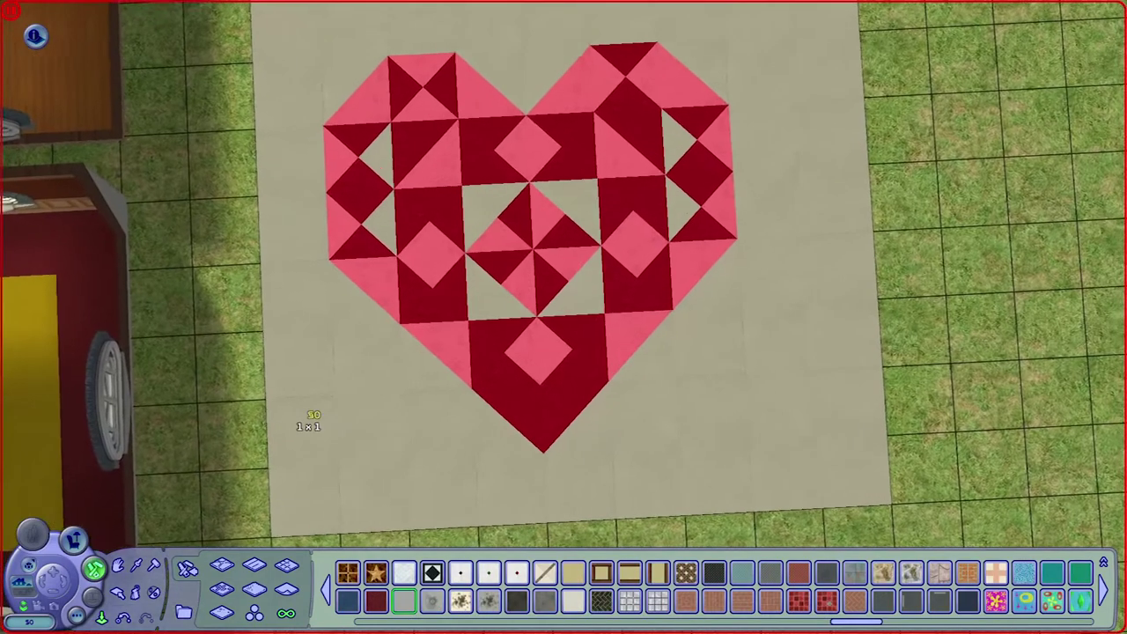
Cover the ceiling of the room with the striped wallpaper border entirely in light wood plank flooring
key("Up")
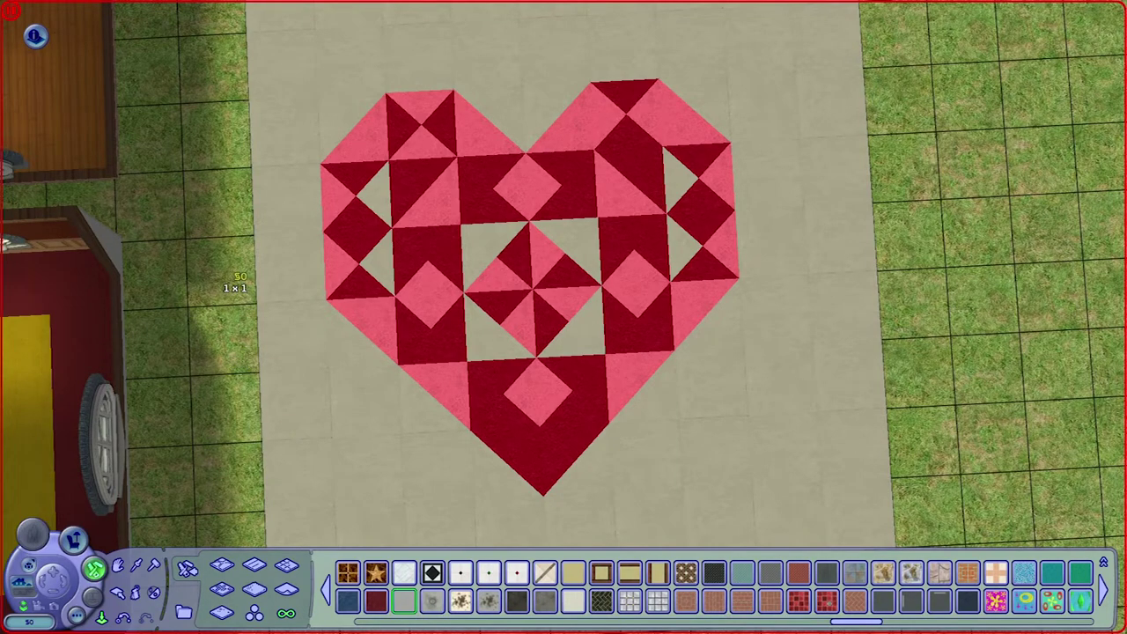
key("Right")
key("Left")
key("Left")
key("Up")
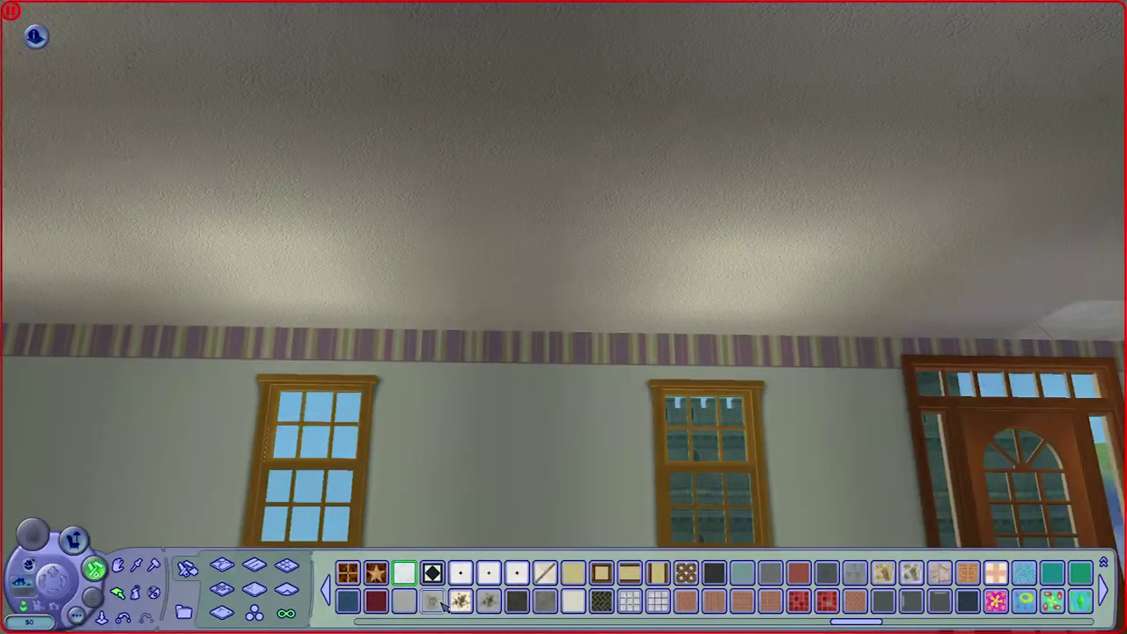
left_click(405, 600)
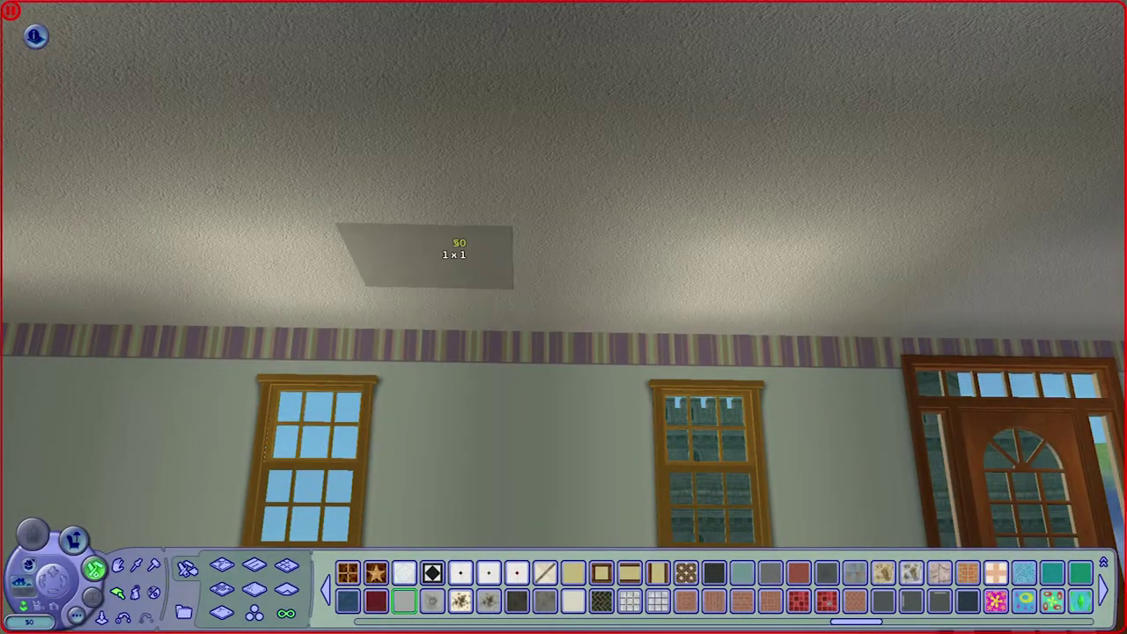
left_click(254, 566)
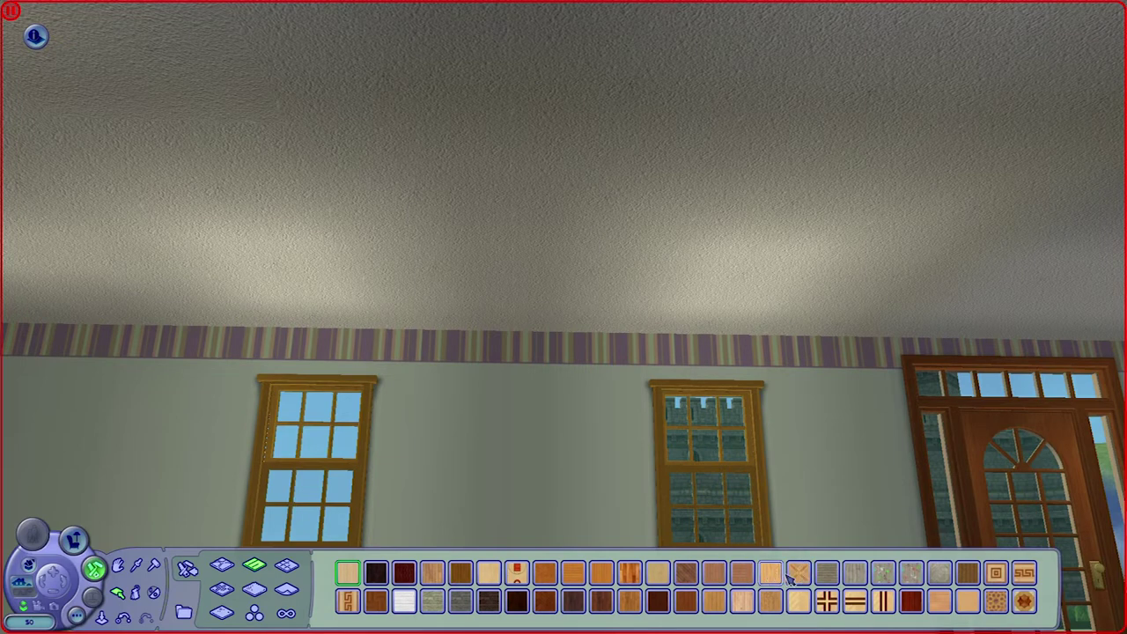
left_click(596, 254)
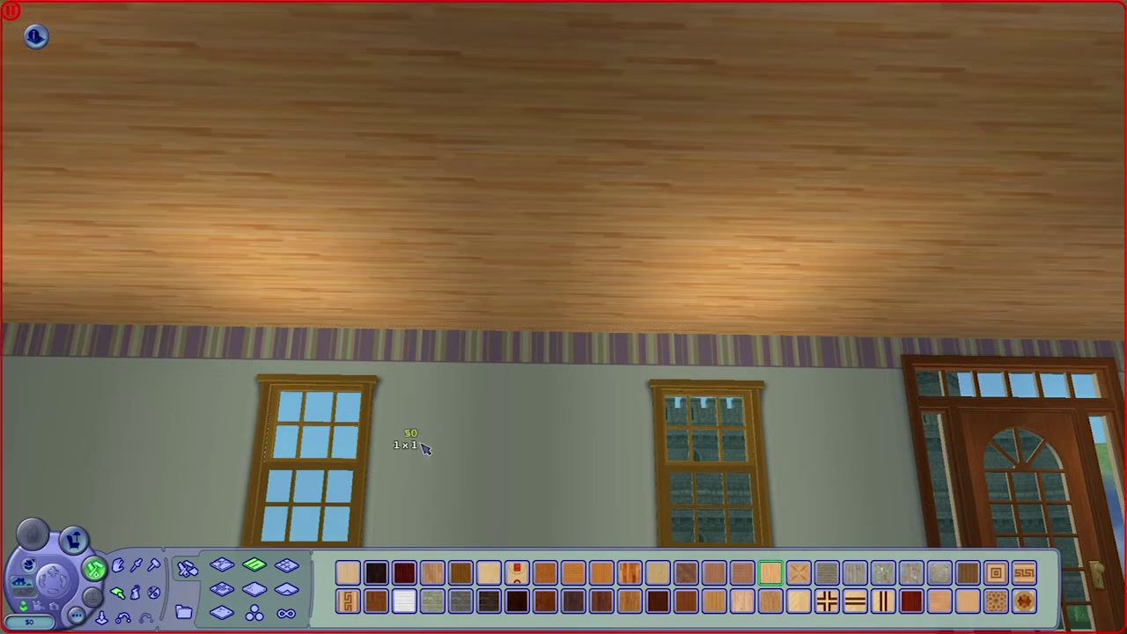
Cover the whole ceiling in the dark wooden slat flooring from the miscellaneous floor coverings
key("Left")
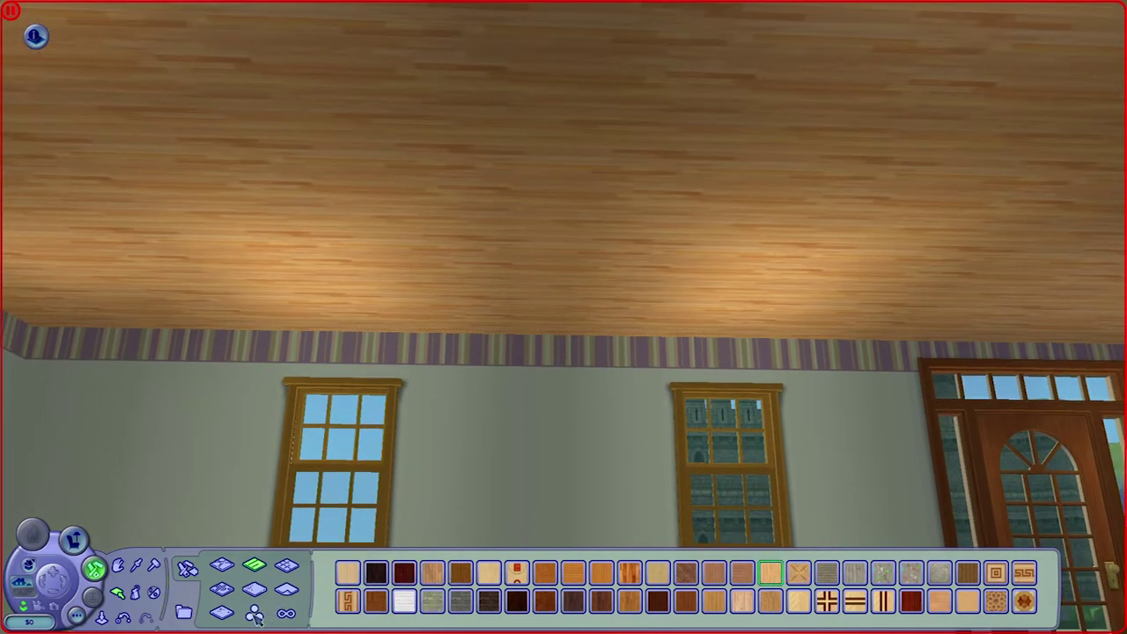
left_click(255, 614)
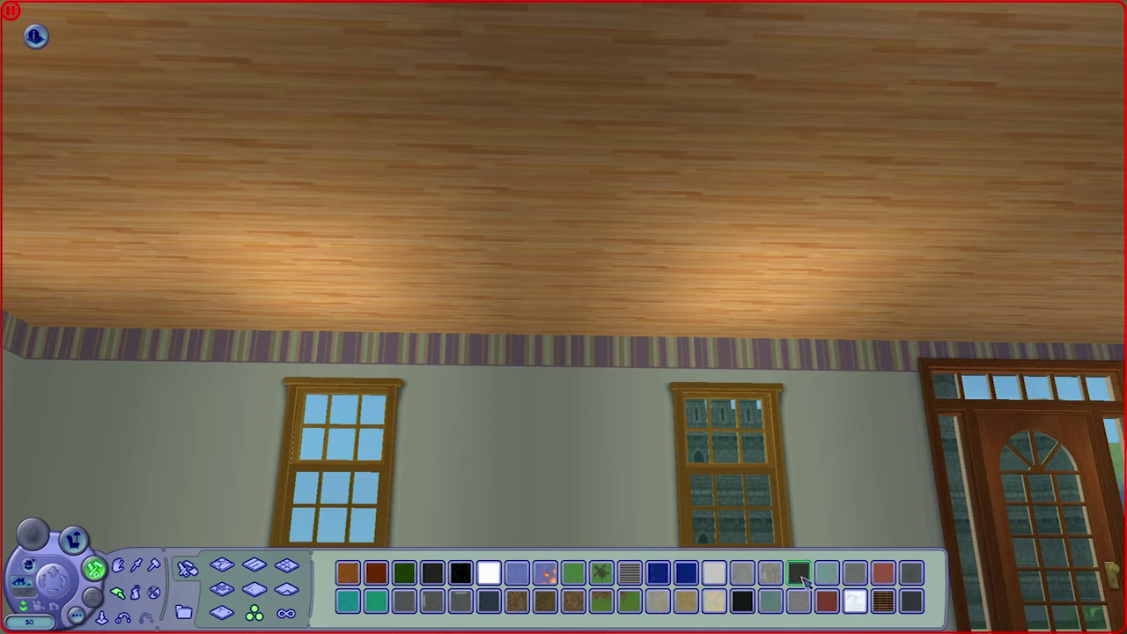
mouse_move(802, 581)
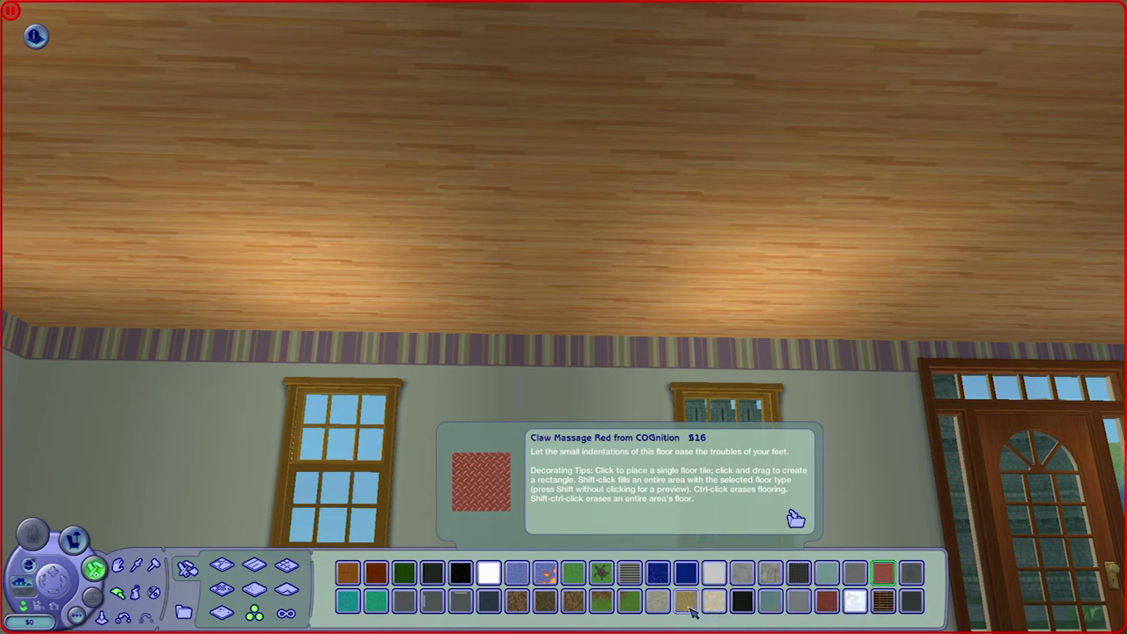
left_click(517, 603)
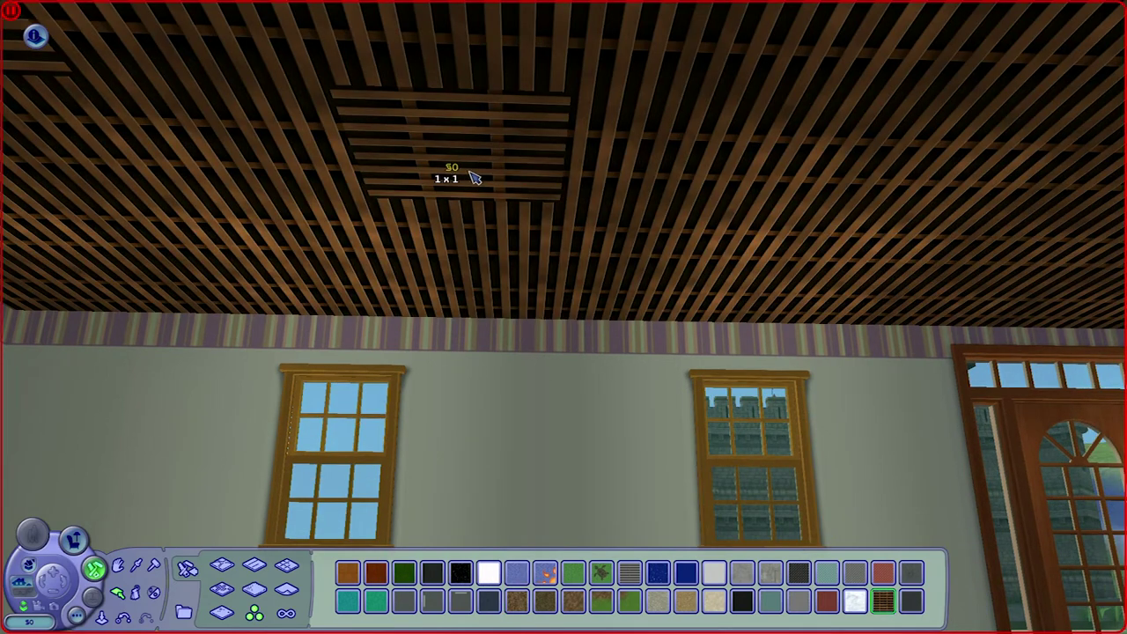
Lay rotated wooden slat tiles on every other ceiling square to build an alternating parquet pattern across the room
left_click(470, 172)
left_click(597, 235)
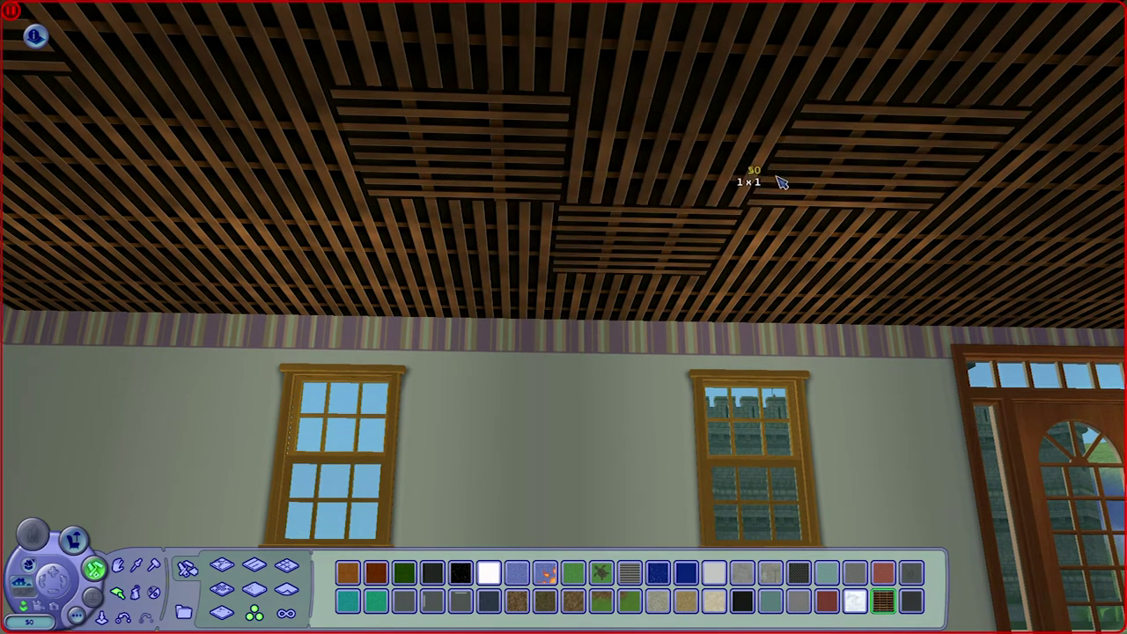
left_click(707, 74)
left_click(751, 294)
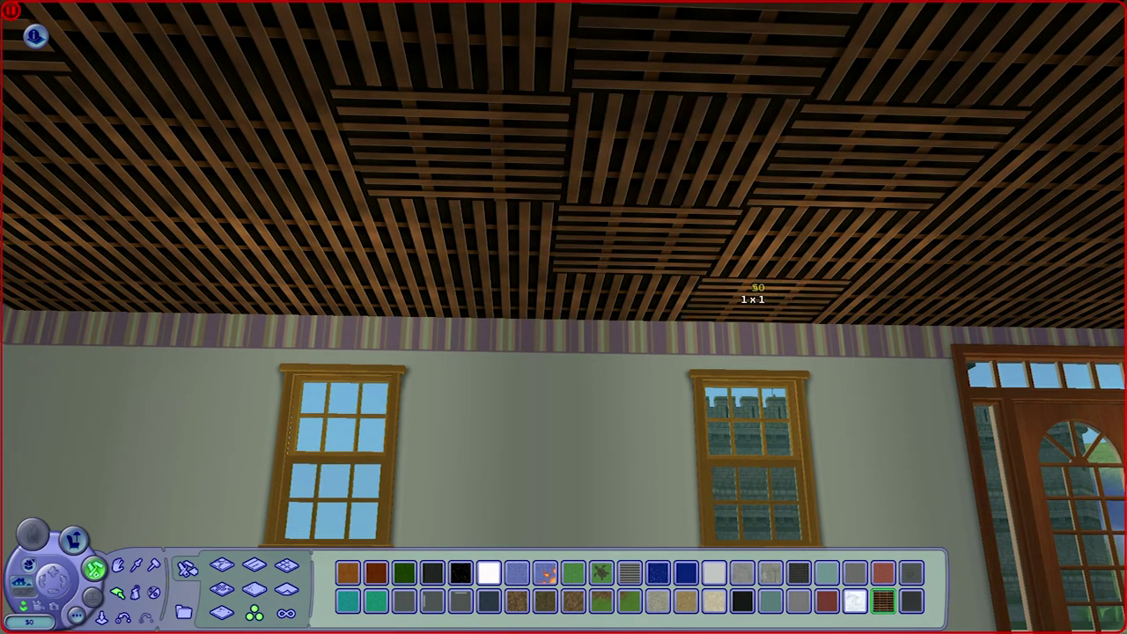
left_click(335, 242)
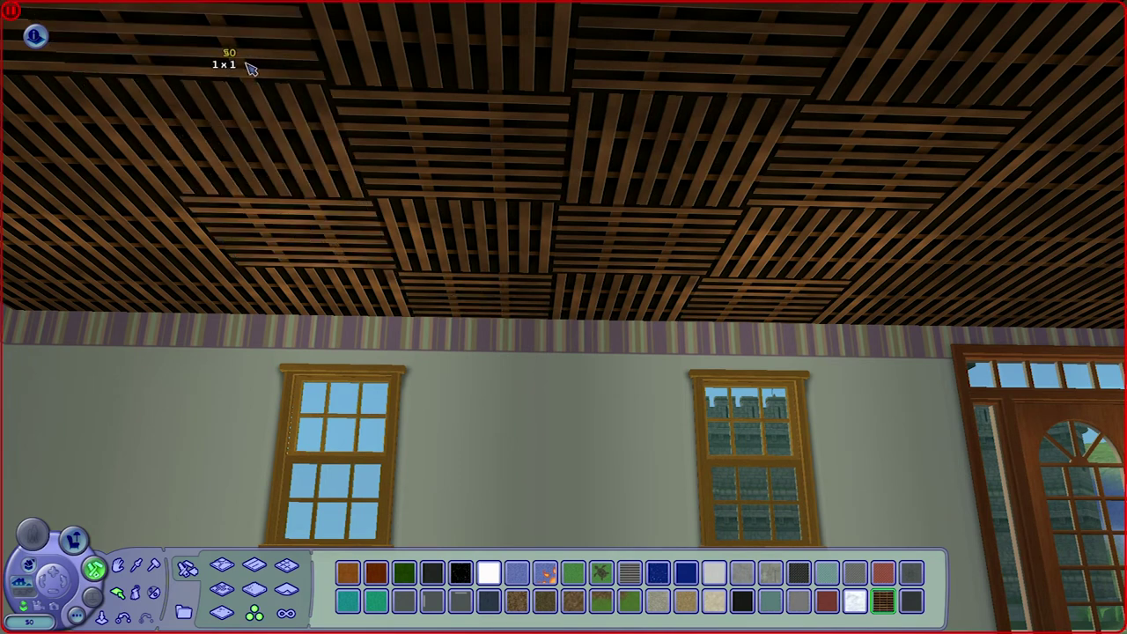
left_click(128, 176)
left_click(169, 278)
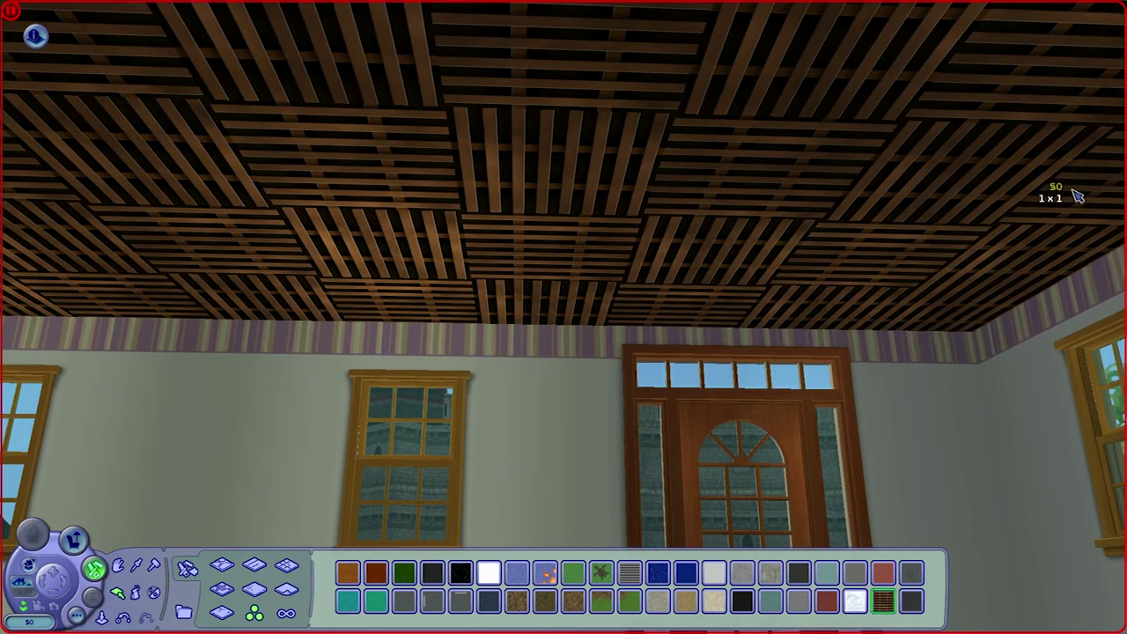
left_click(1070, 188)
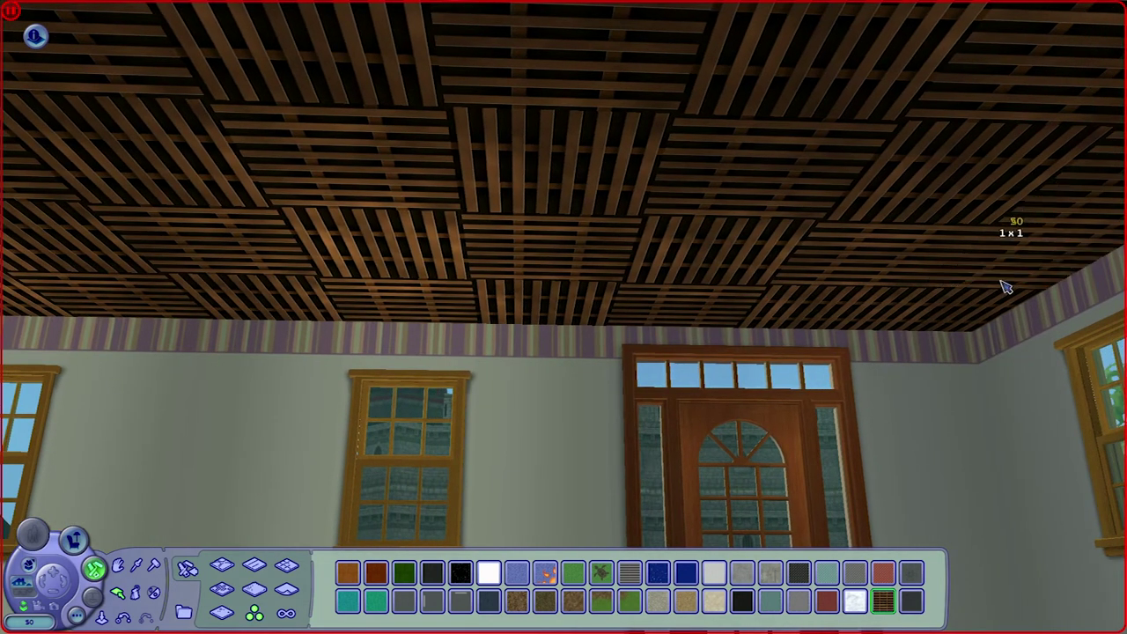
left_click(968, 312)
key("Left")
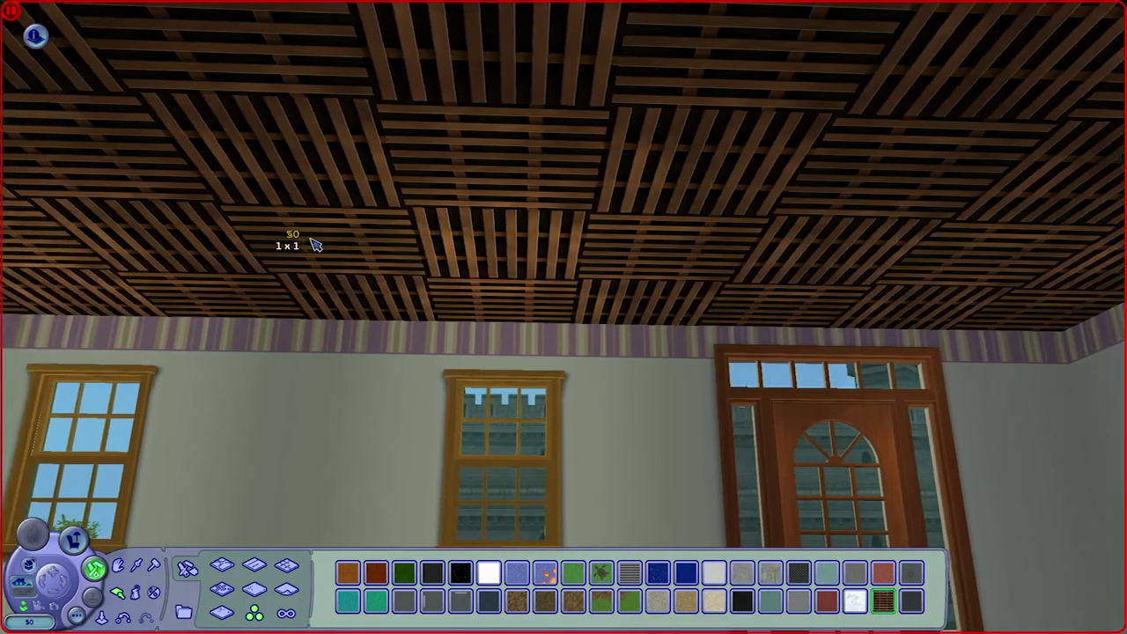